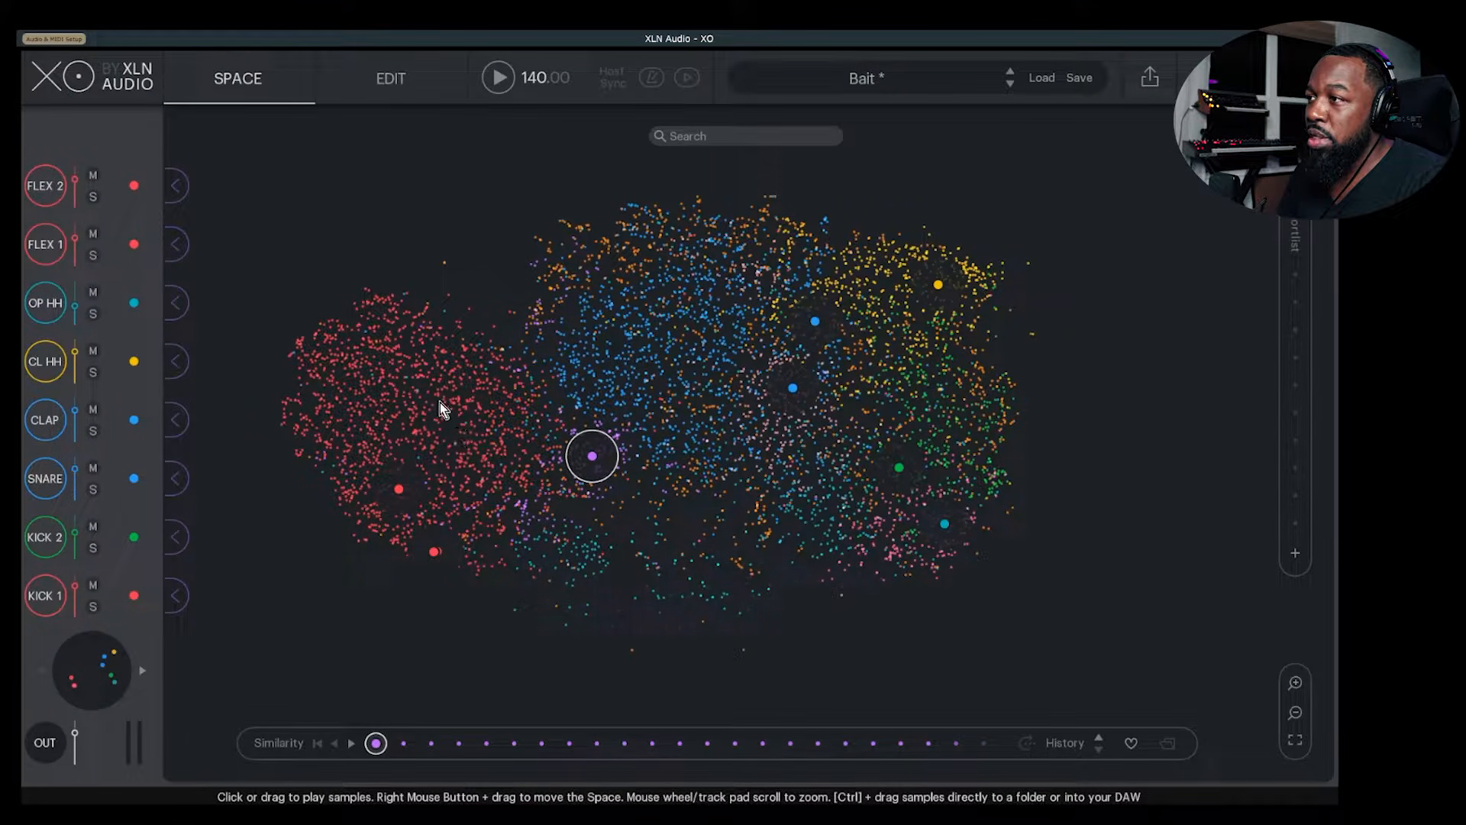
Audition several kick samples in the red cluster and snare samples in the blue cluster of the sample space
{"action": "left_click", "coordinate": [449, 400]}
{"action": "left_click", "coordinate": [384, 370]}
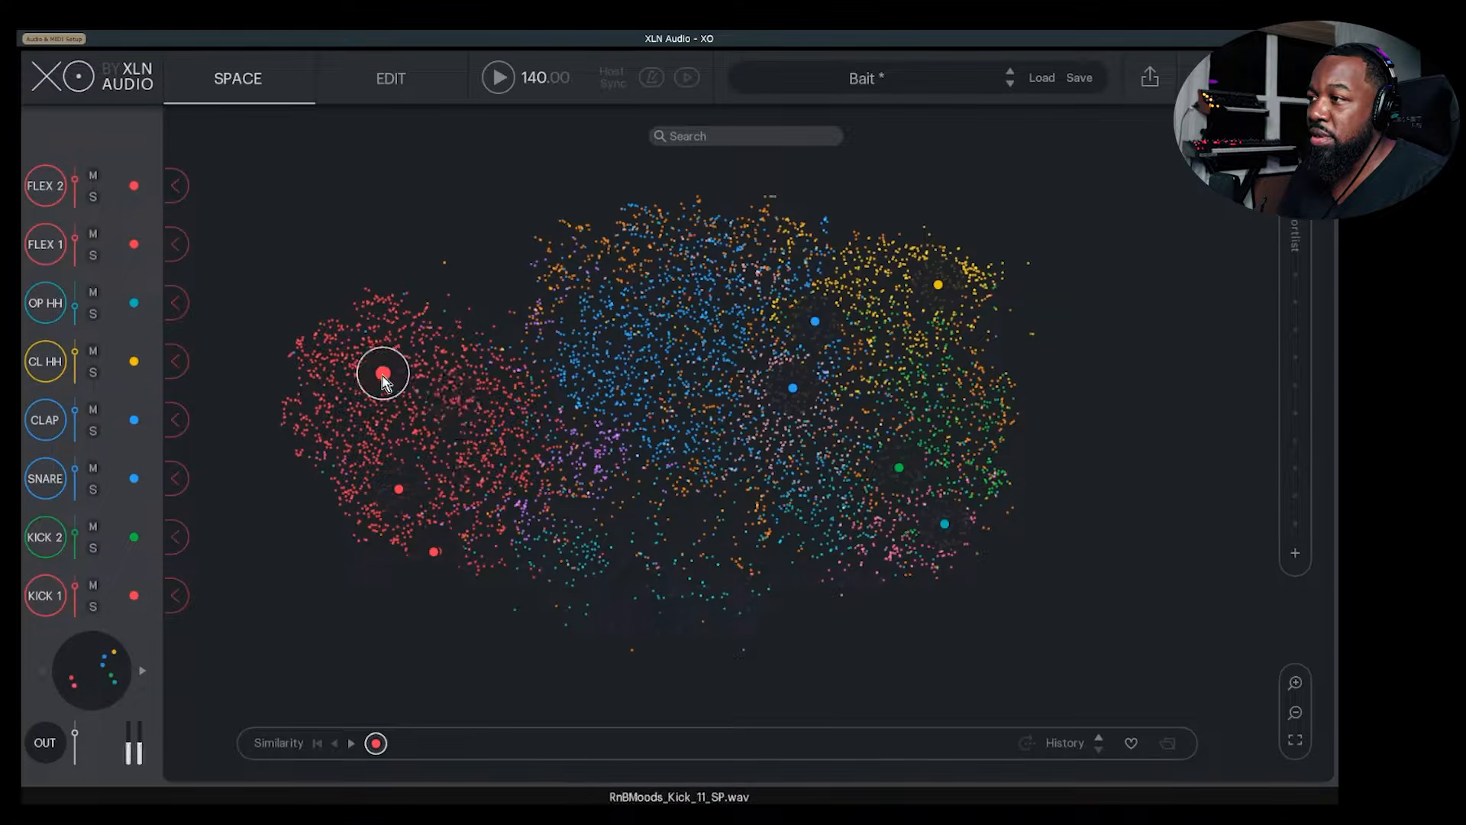
{"action": "left_click", "coordinate": [440, 379]}
{"action": "left_click", "coordinate": [608, 378]}
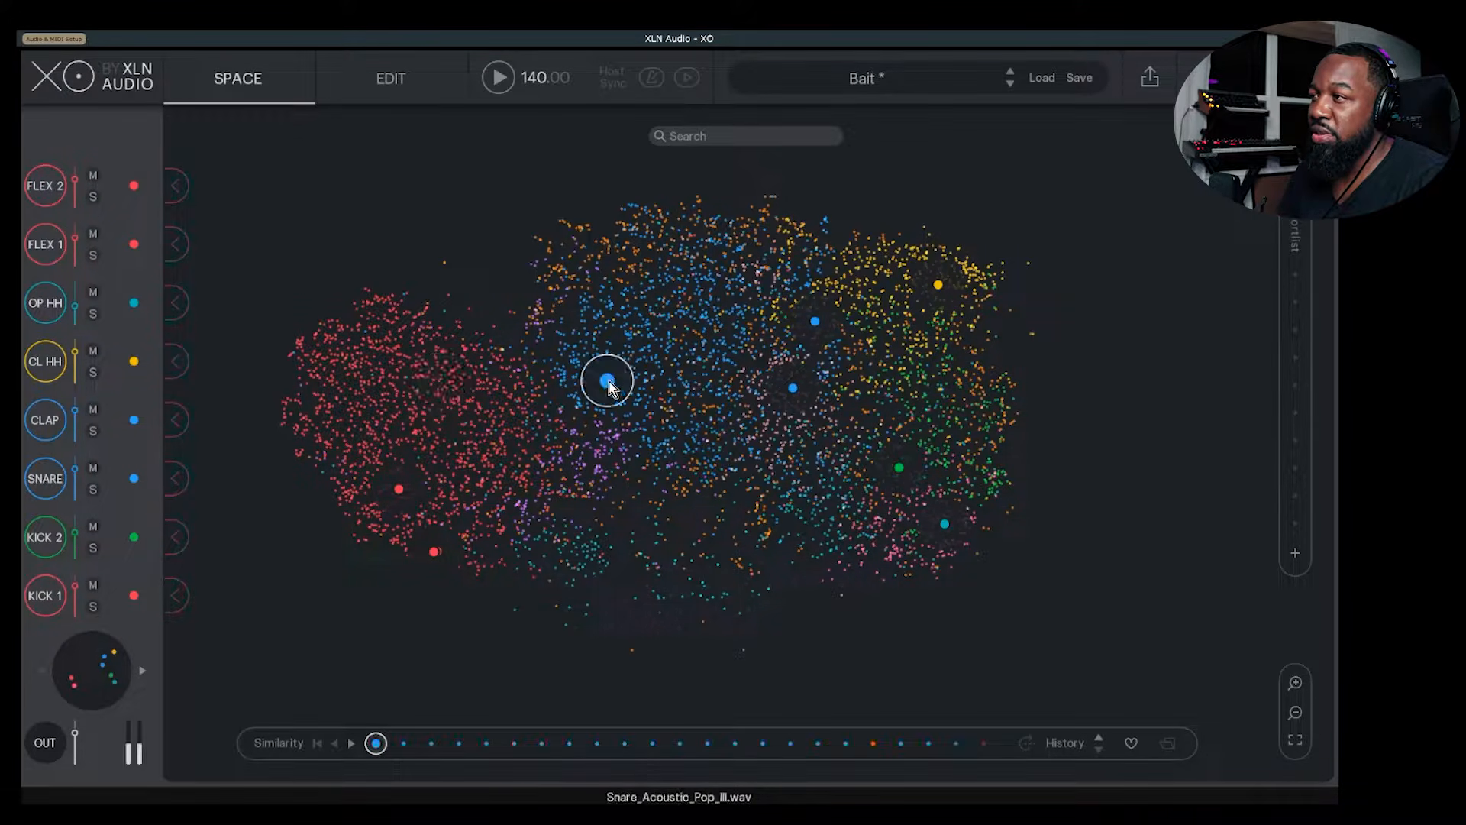
{"action": "left_click", "coordinate": [645, 352]}
{"action": "left_click", "coordinate": [596, 327]}
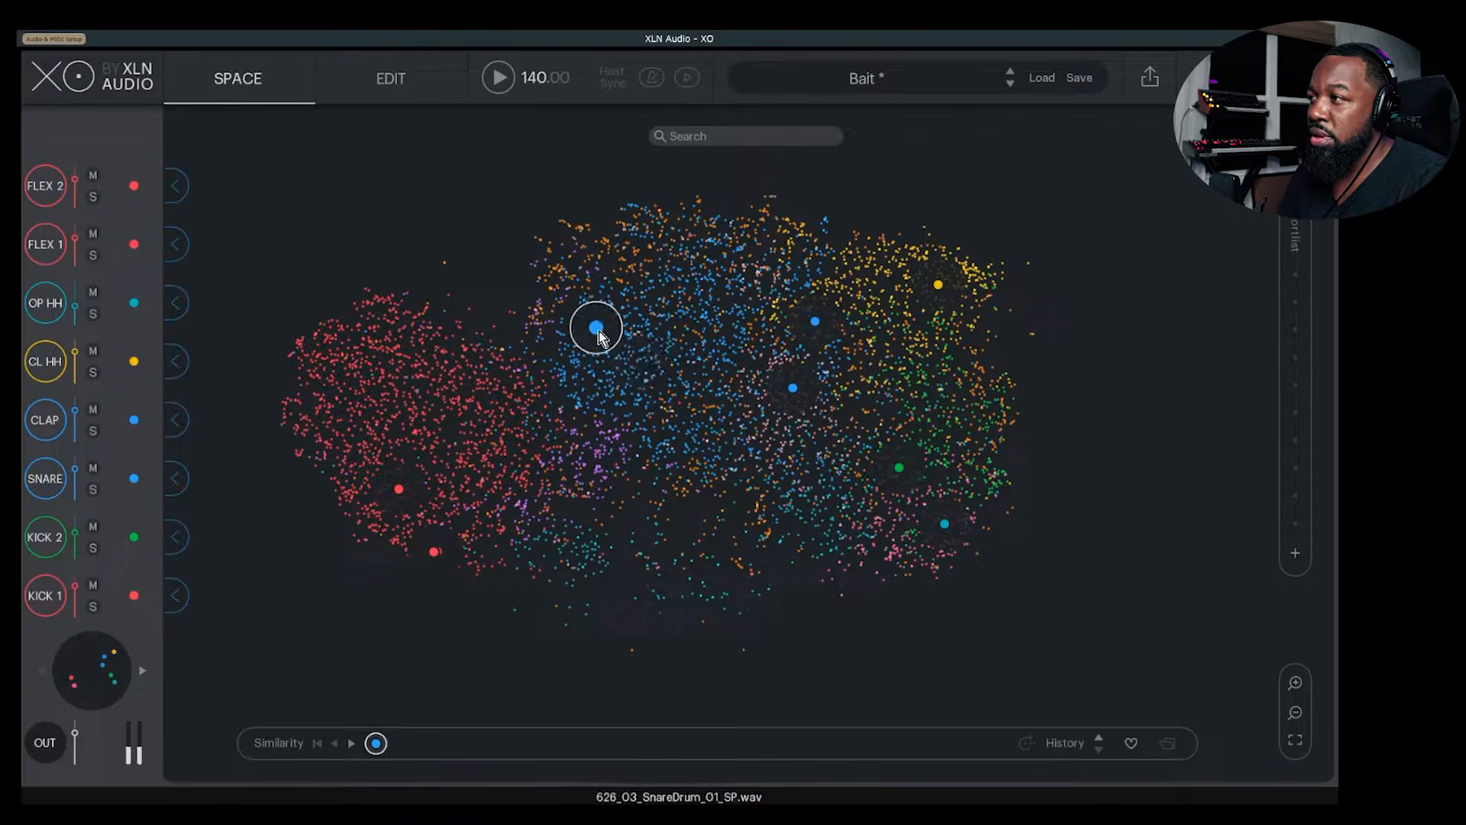
Audition several hi-hat samples in the yellow cluster and one sample in the teal cluster of the sample space
{"action": "left_click", "coordinate": [854, 285]}
{"action": "left_click", "coordinate": [896, 258]}
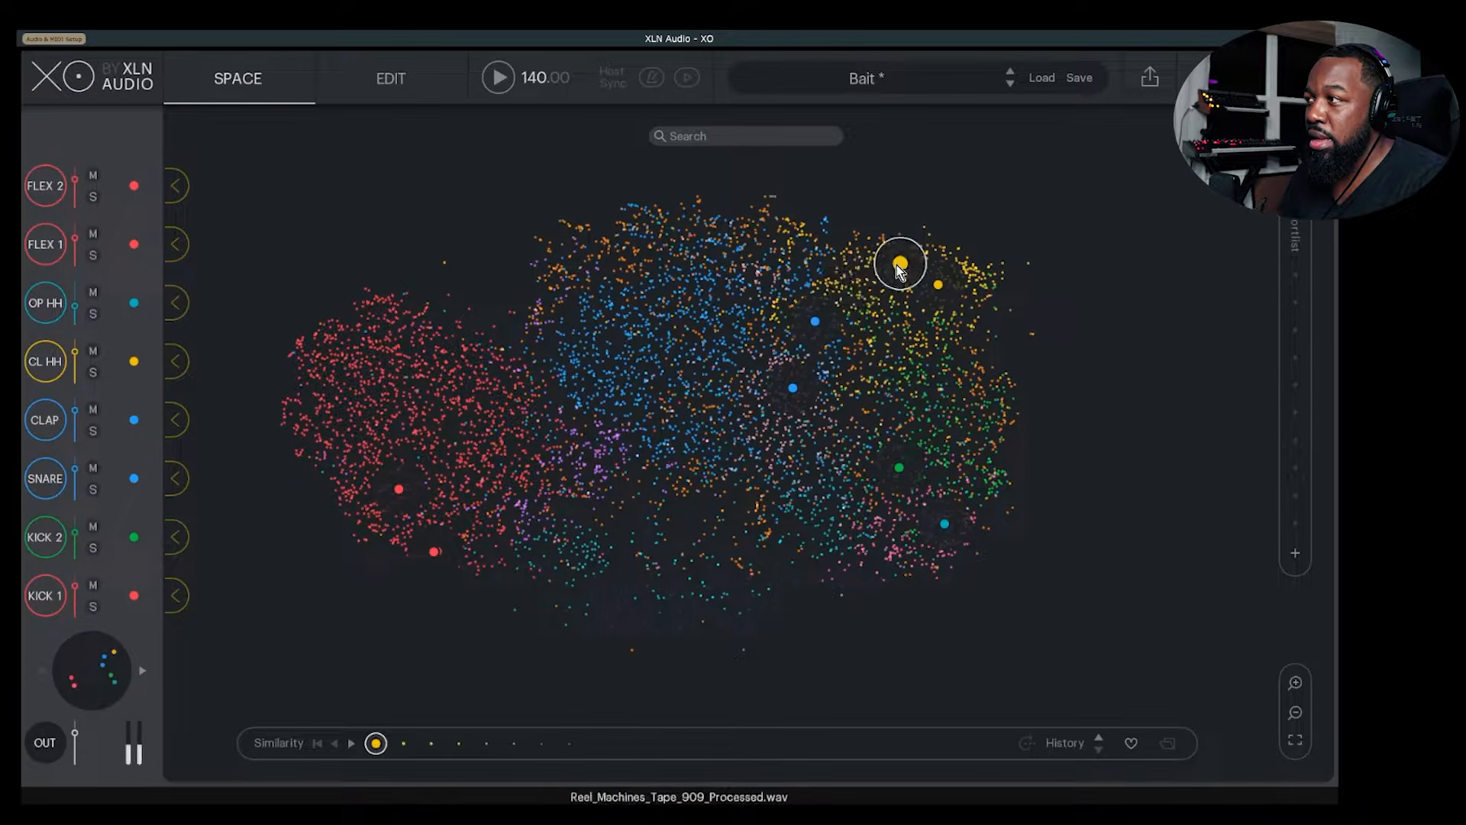
{"action": "left_click", "coordinate": [926, 279]}
{"action": "left_click", "coordinate": [959, 269]}
{"action": "left_click", "coordinate": [943, 287]}
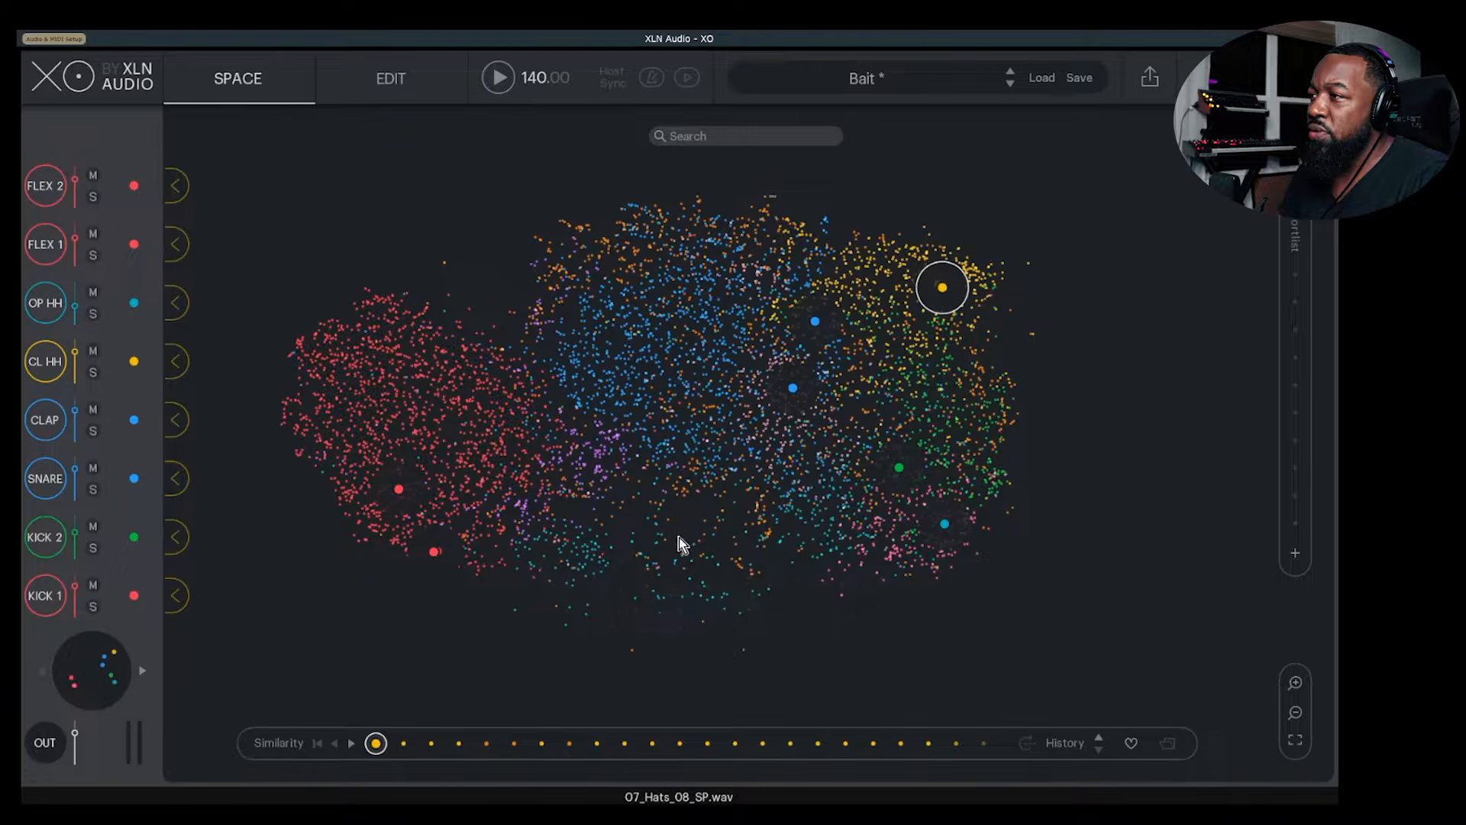
{"action": "left_click", "coordinate": [607, 558]}
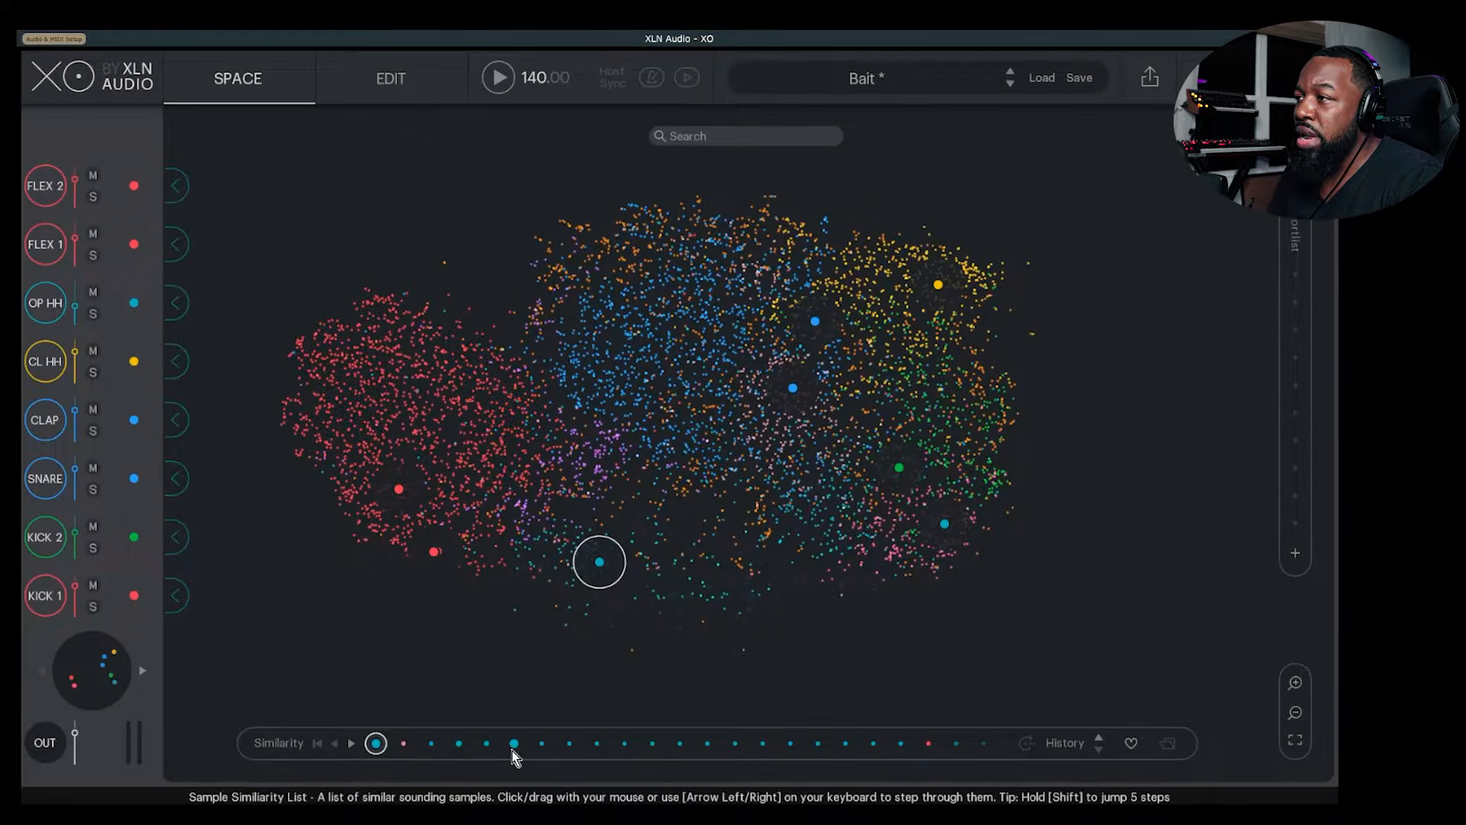
Play 26_Snare_27_SP.wav in the blue cluster and step forward through its first five similar samples
{"action": "left_click", "coordinate": [623, 403]}
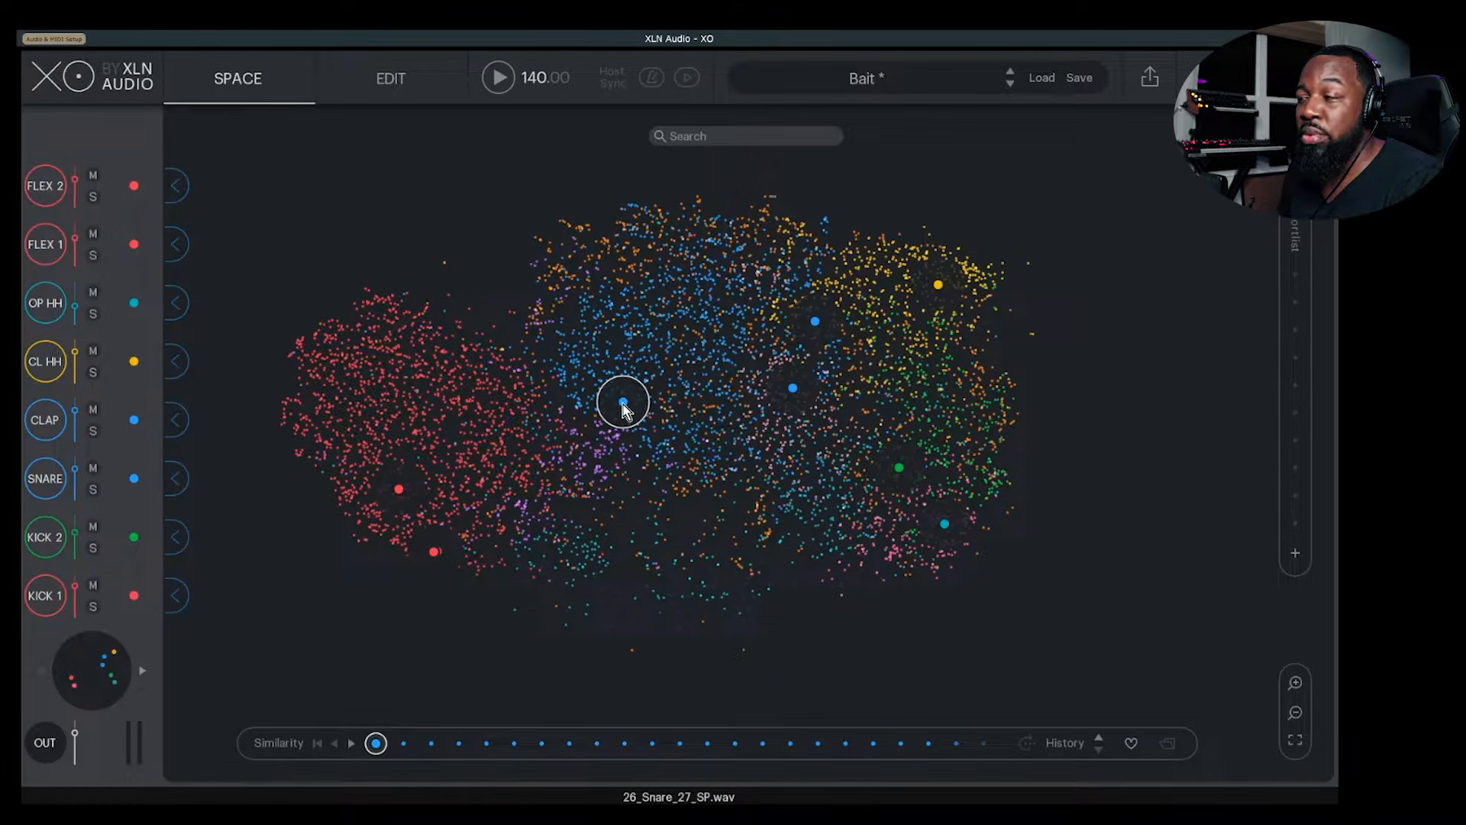
{"action": "key", "text": "Right"}
{"action": "key", "text": "Right"}
{"action": "key", "text": "Right"}
{"action": "key", "text": "Right"}
{"action": "key", "text": "Right"}
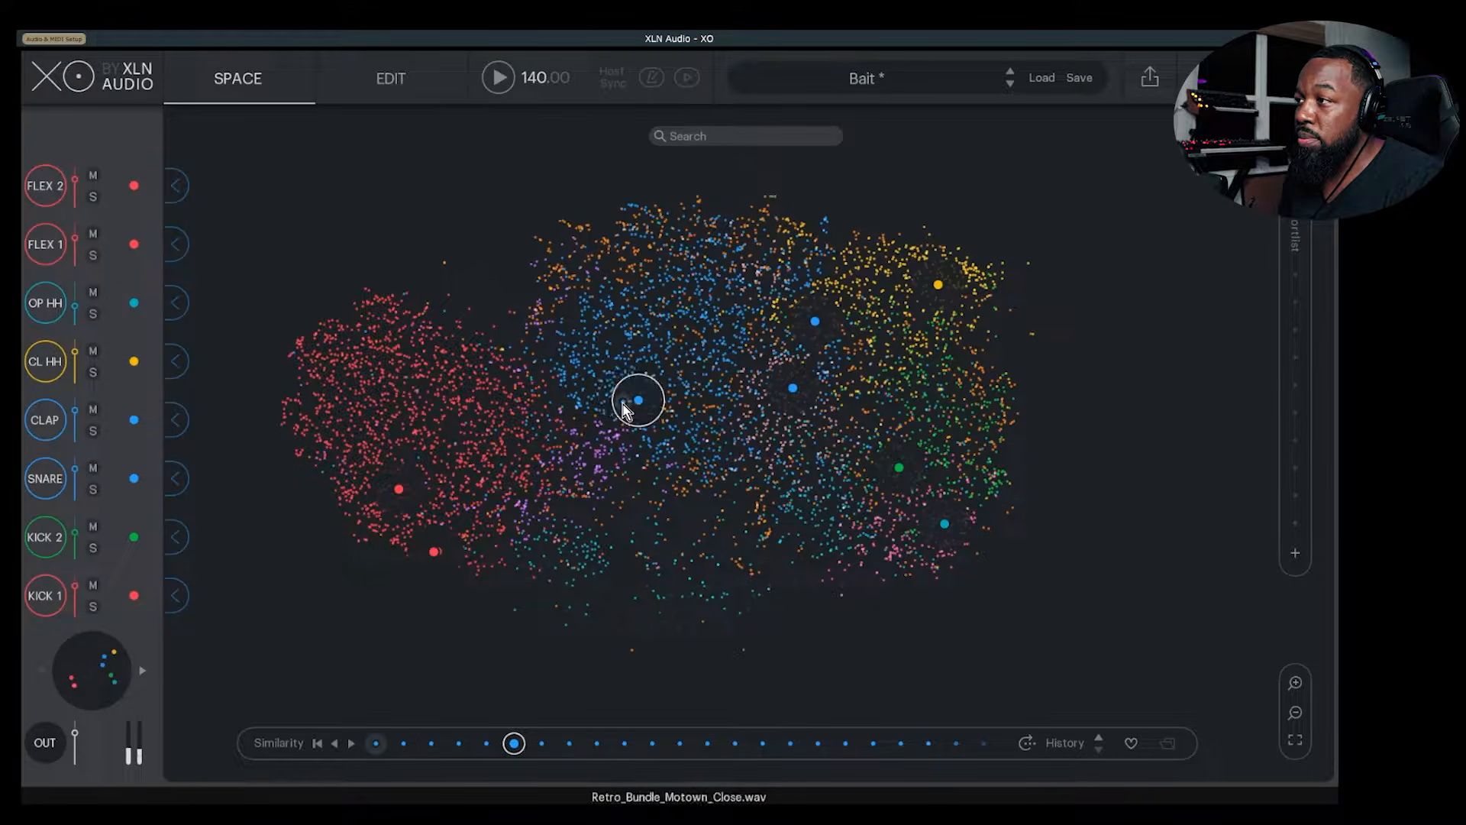
Audition the samples further along the snare's similarity list, and return to the original snare at its start
{"action": "scroll", "coordinate": [623, 405], "scroll_direction": "up", "scroll_amount": 3}
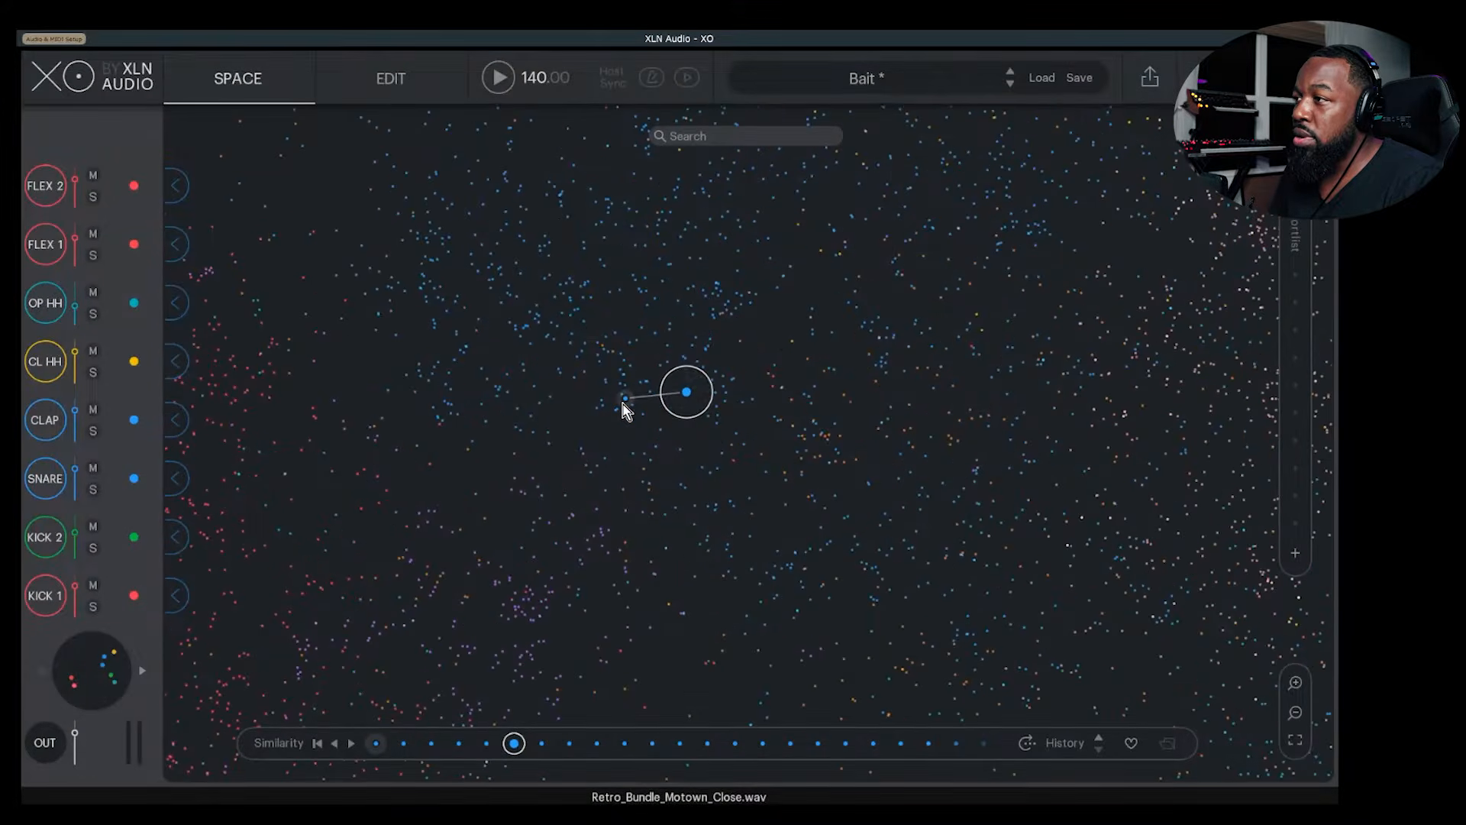
{"action": "key", "text": "Right"}
{"action": "key", "text": "Right"}
{"action": "key", "text": "Right"}
{"action": "key", "text": "Right"}
{"action": "key", "text": "Right"}
{"action": "key", "text": "Right"}
{"action": "key", "text": "Right"}
{"action": "key", "text": "Right"}
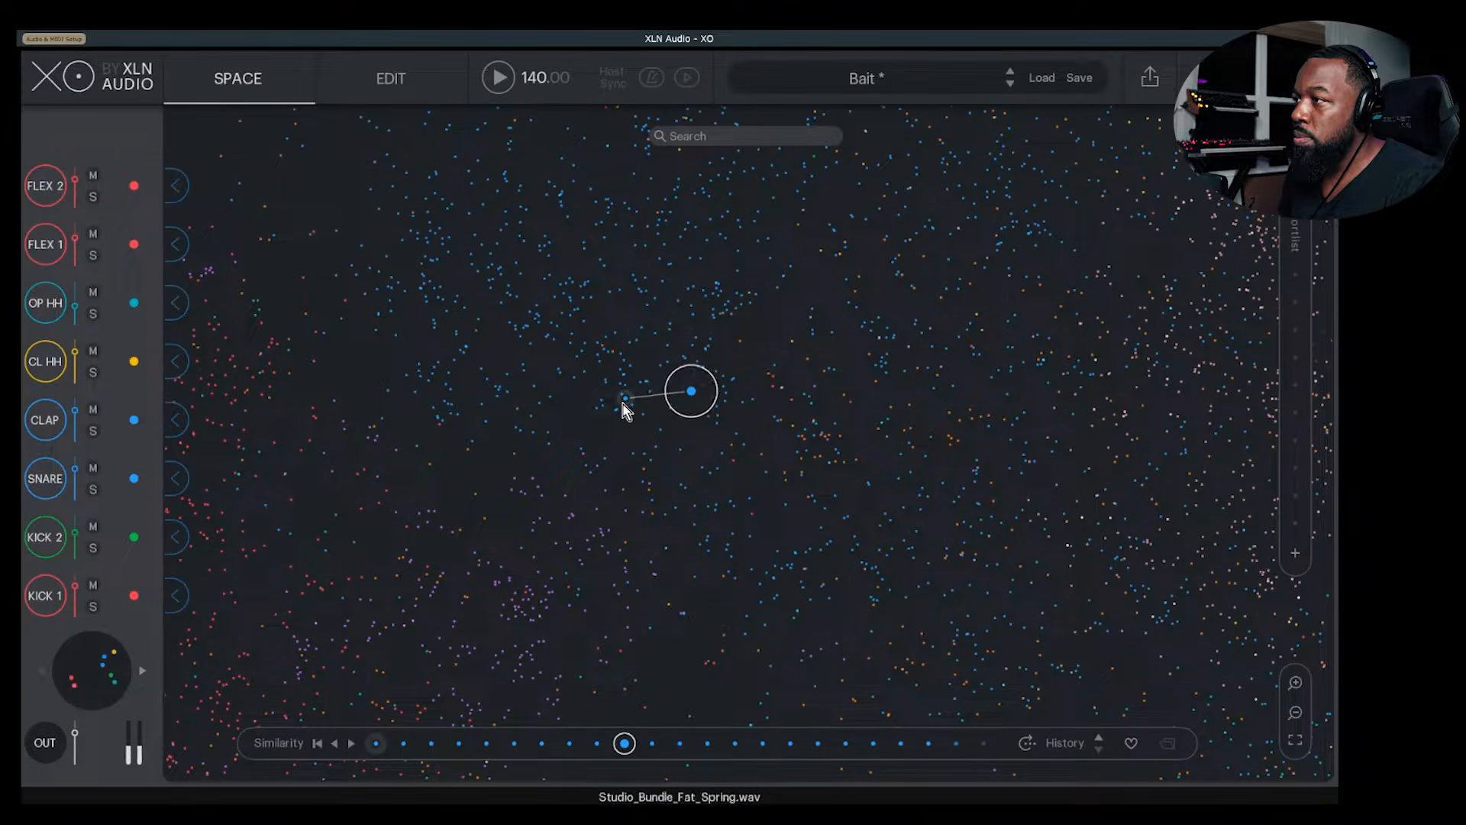
{"action": "key", "text": "Right"}
{"action": "key", "text": "Right"}
{"action": "key", "text": "Right"}
{"action": "key", "text": "Right"}
{"action": "key", "text": "Right"}
{"action": "key", "text": "Right"}
{"action": "key", "text": "Right"}
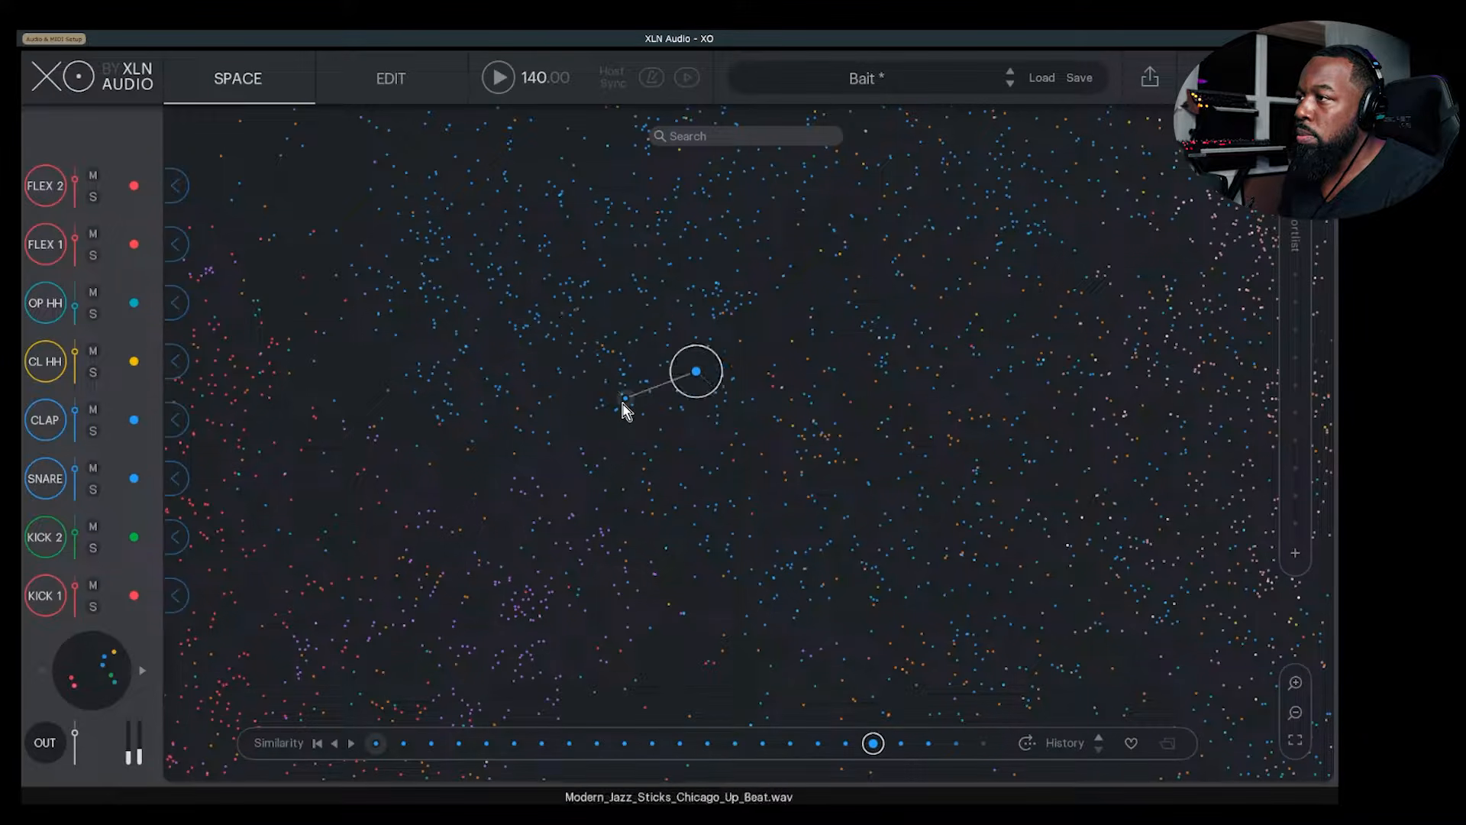
{"action": "scroll", "coordinate": [623, 404], "scroll_direction": "down", "scroll_amount": 3}
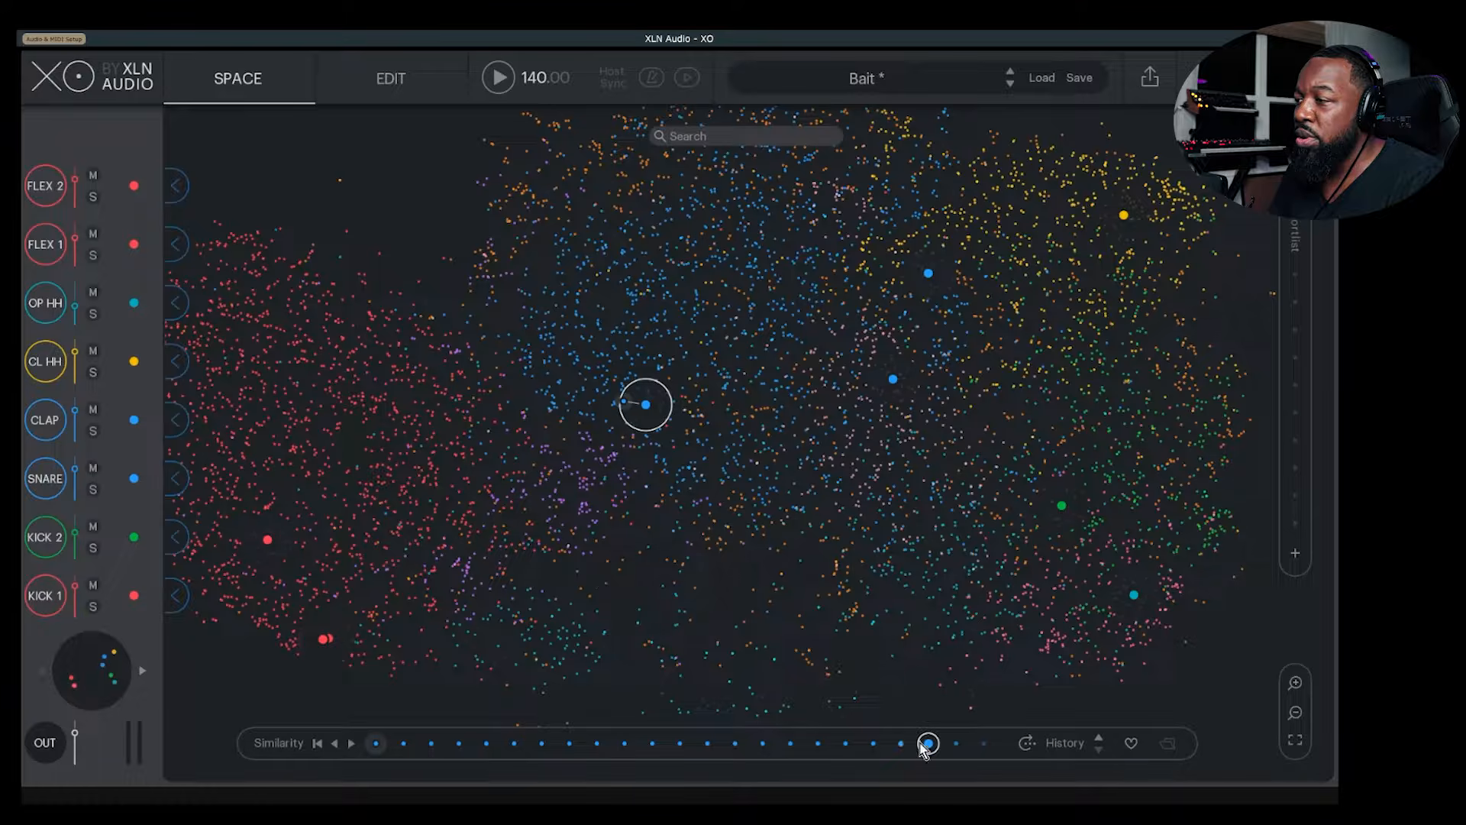
{"action": "left_click", "coordinate": [376, 744]}
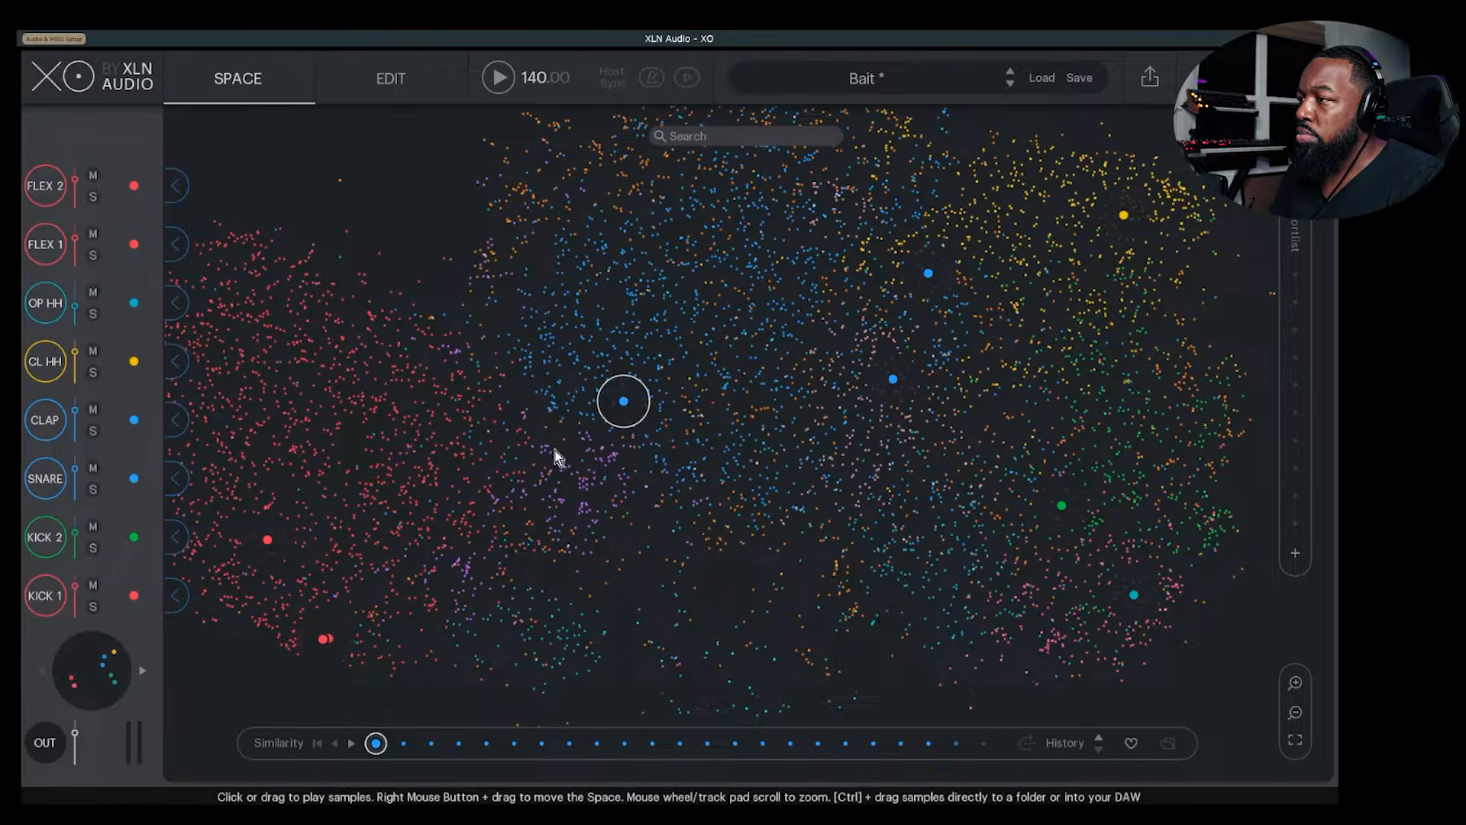
Step back five samples in the playback history, and forward again to the most recently played snare
{"action": "left_click", "coordinate": [1100, 738]}
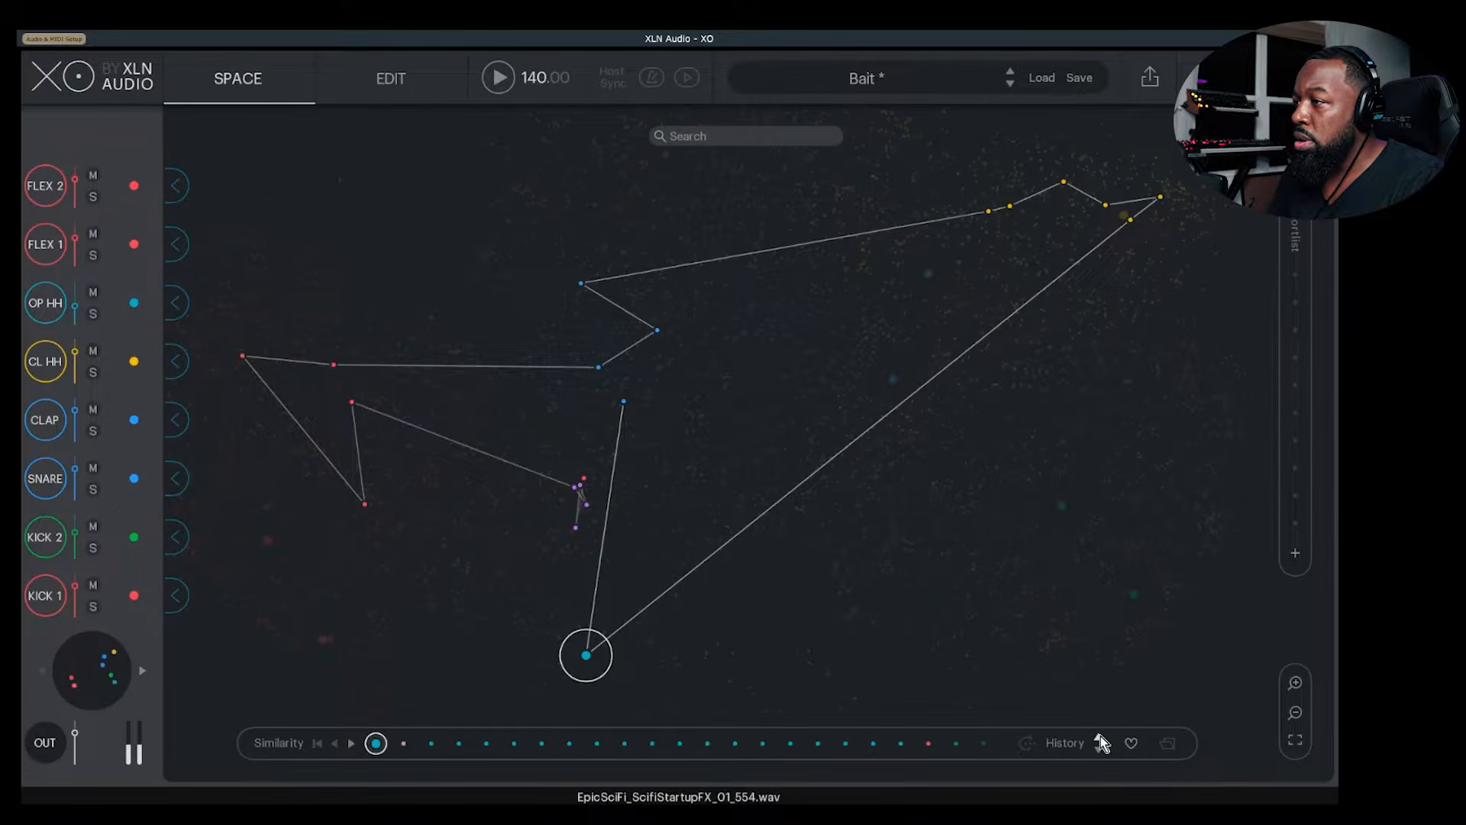
{"action": "left_click", "coordinate": [1101, 739]}
{"action": "left_click", "coordinate": [1102, 739]}
{"action": "left_click", "coordinate": [1101, 739]}
{"action": "left_click", "coordinate": [1101, 739]}
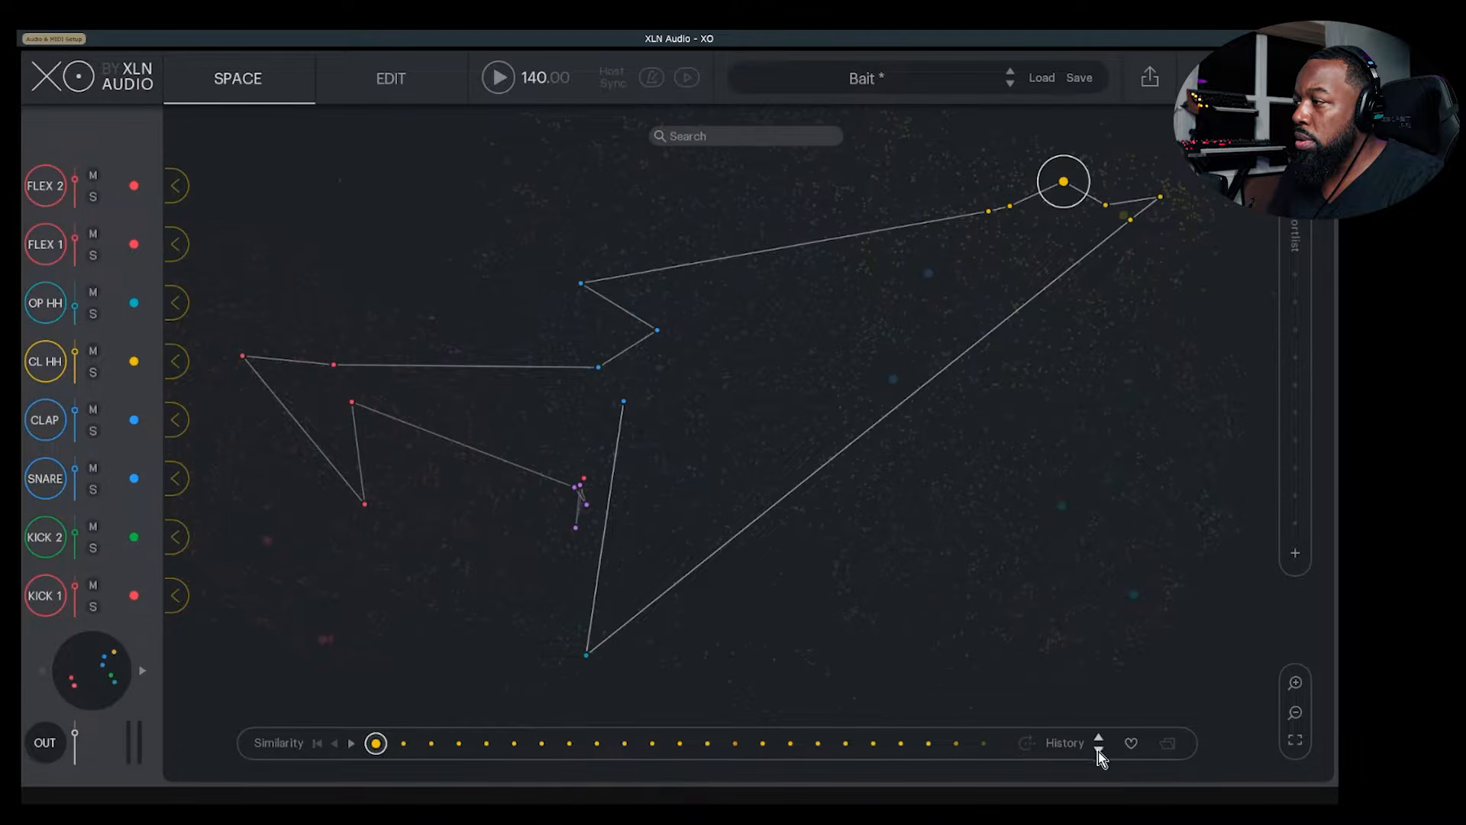
{"action": "left_click", "coordinate": [1099, 752]}
{"action": "left_click", "coordinate": [1099, 752]}
{"action": "left_click", "coordinate": [1099, 752]}
{"action": "left_click", "coordinate": [1099, 753]}
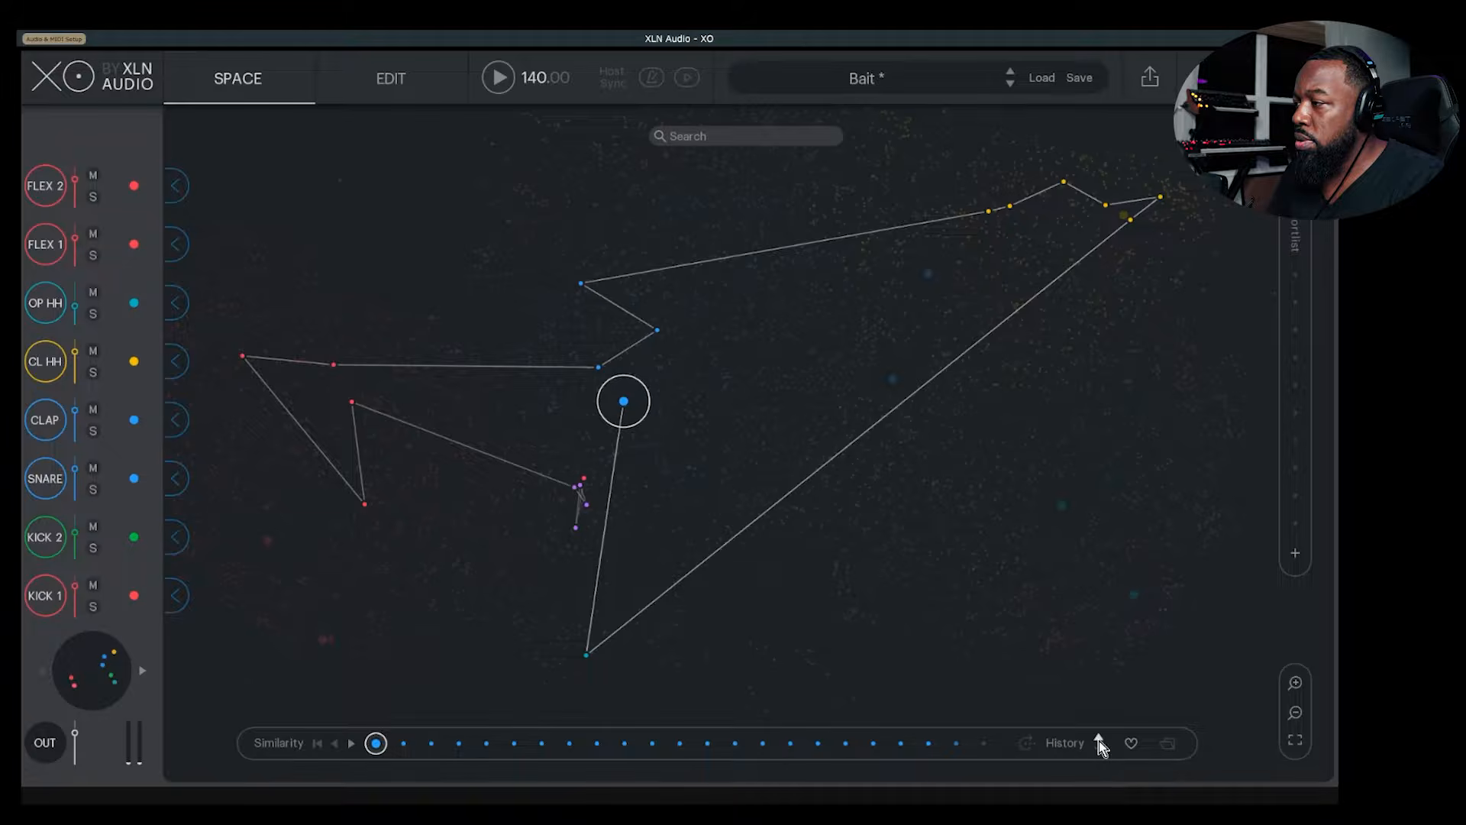
Replay the playback history backwards from the latest snare to the earlier kick samples in the red cluster
{"action": "left_click", "coordinate": [1099, 740]}
{"action": "left_click", "coordinate": [1100, 741]}
{"action": "left_click", "coordinate": [1100, 741]}
{"action": "left_click", "coordinate": [1100, 741]}
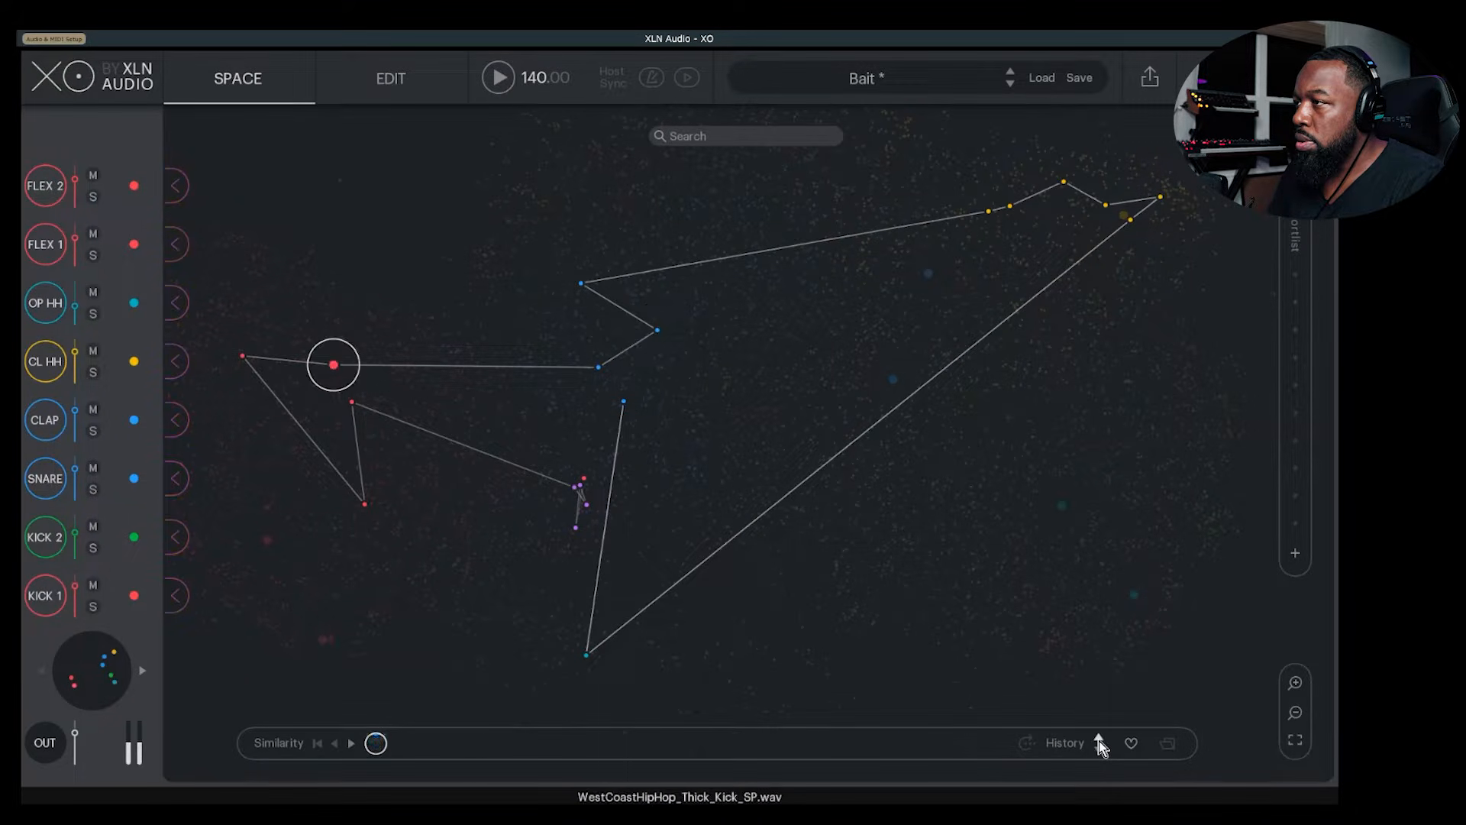
{"action": "left_click", "coordinate": [1100, 740]}
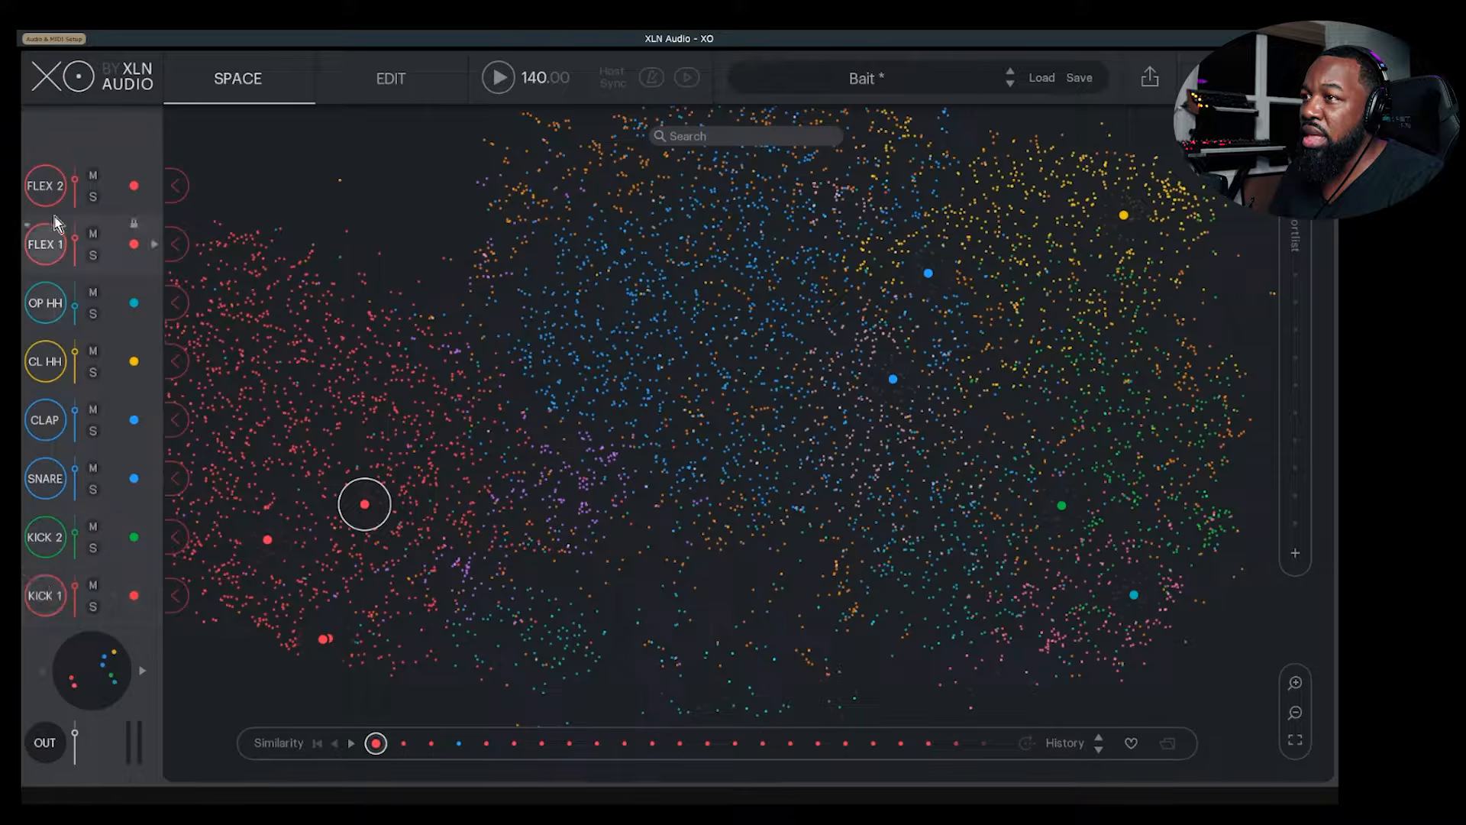
Open the preset browser and load and play the Auto-hi preset
{"action": "left_click", "coordinate": [878, 80]}
{"action": "scroll", "coordinate": [615, 474], "scroll_direction": "down", "scroll_amount": 3}
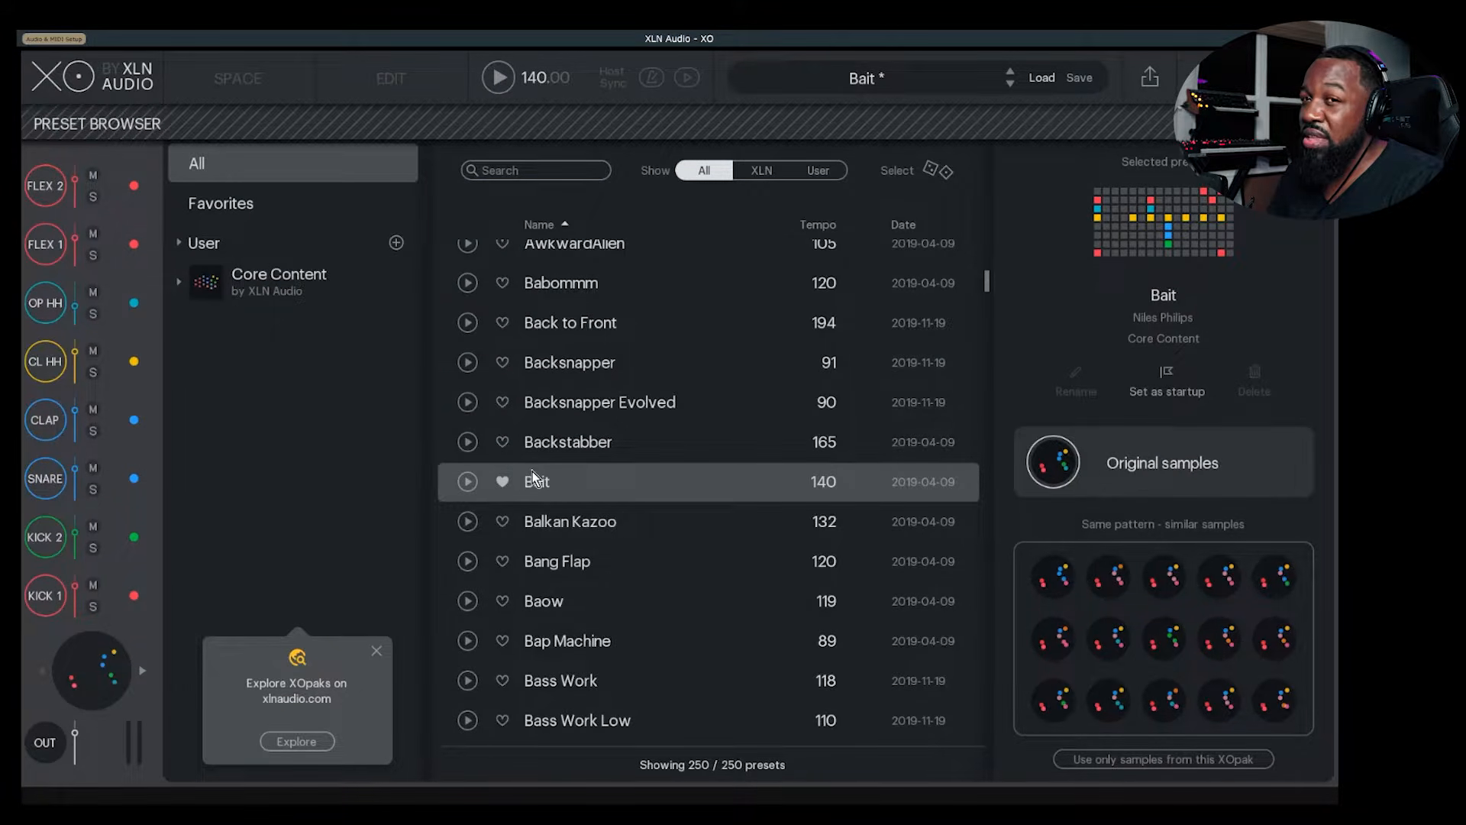
{"action": "scroll", "coordinate": [466, 458], "scroll_direction": "up", "scroll_amount": 2}
{"action": "left_click", "coordinate": [469, 299]}
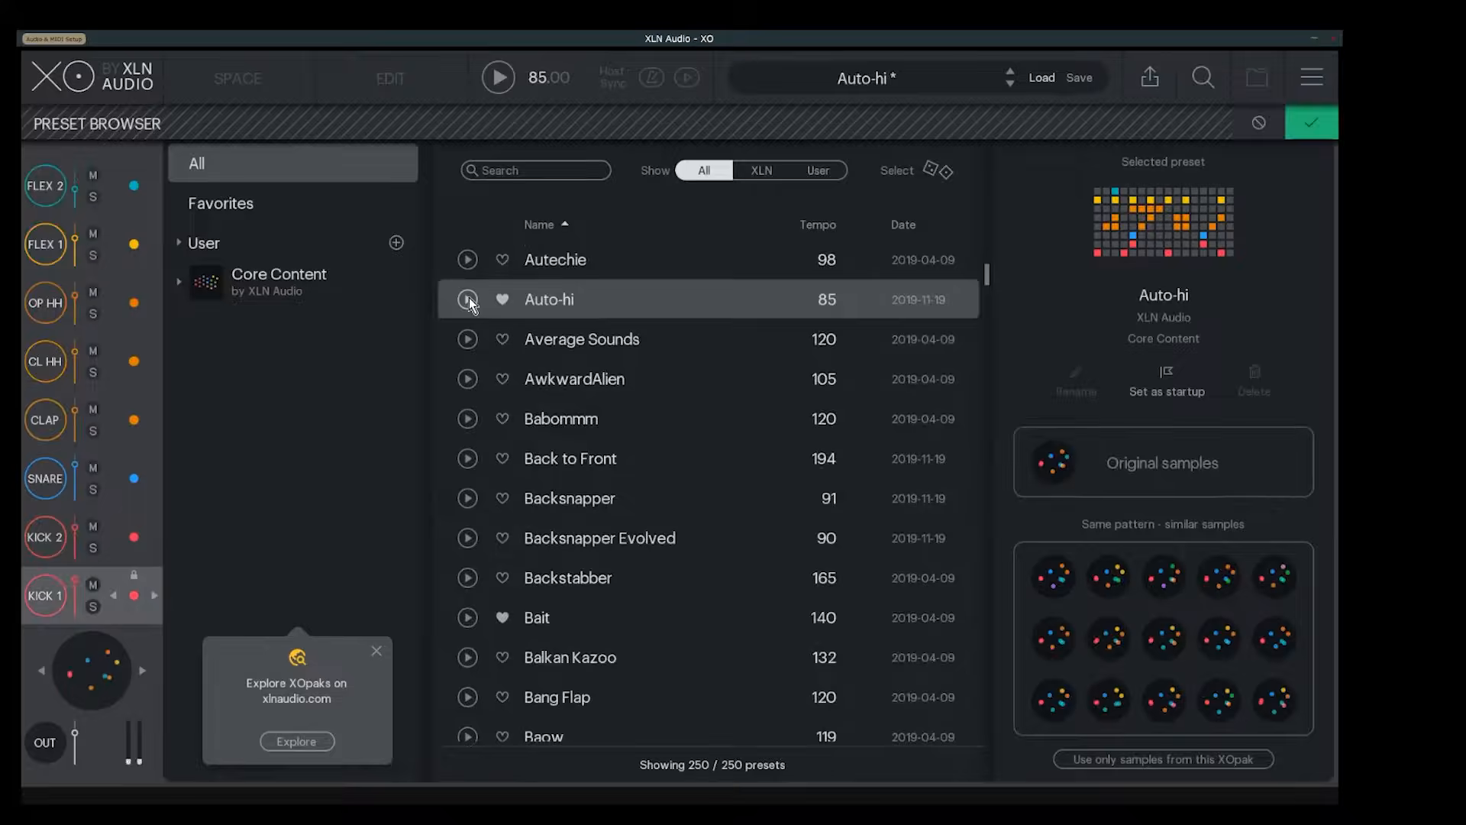
{"action": "left_click", "coordinate": [469, 299]}
Find the Dark Trap preset further down the list and load and play it
{"action": "scroll", "coordinate": [495, 374], "scroll_direction": "down", "scroll_amount": 2}
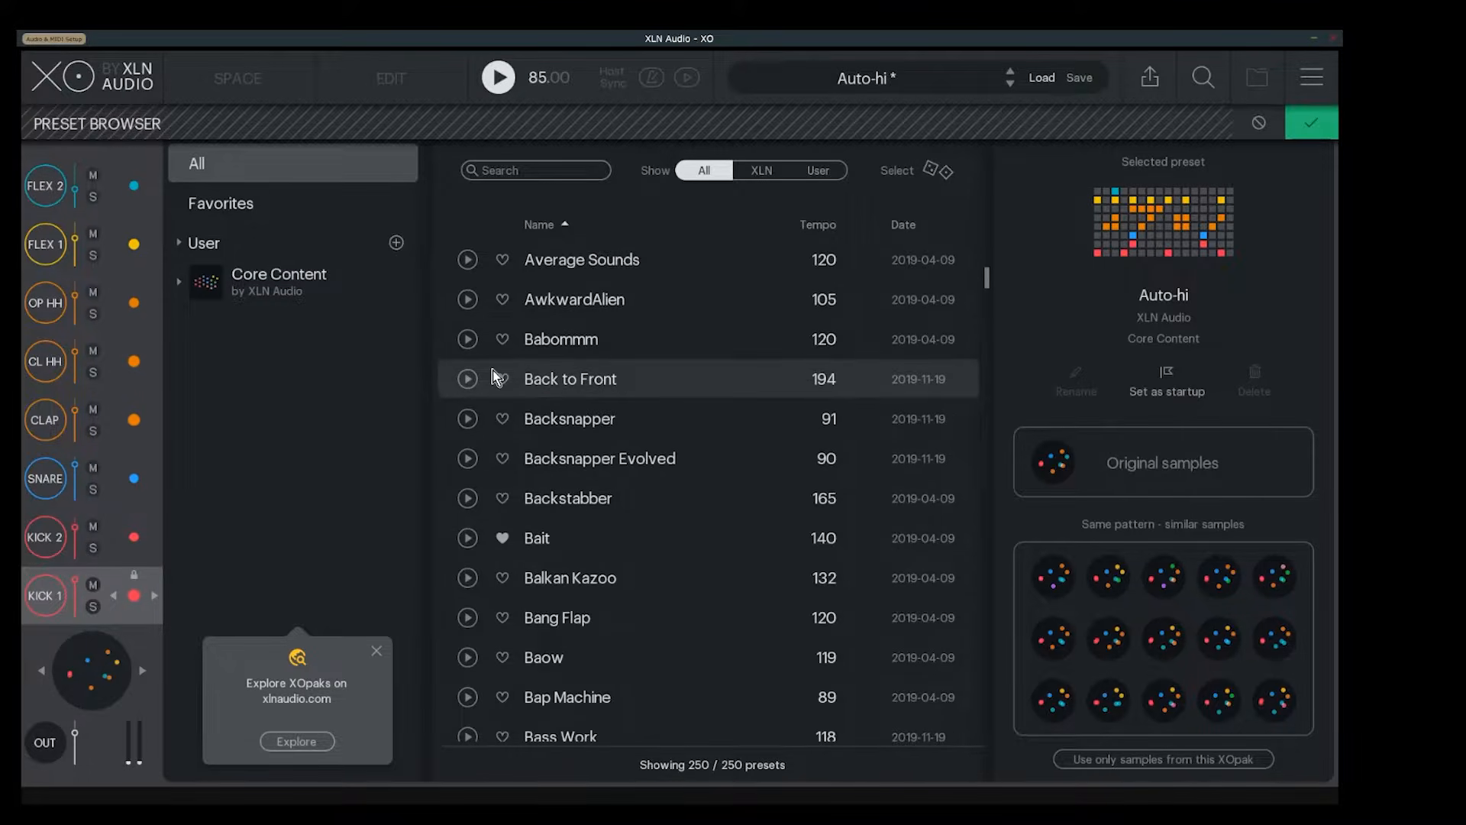
{"action": "scroll", "coordinate": [495, 377], "scroll_direction": "down", "scroll_amount": 15}
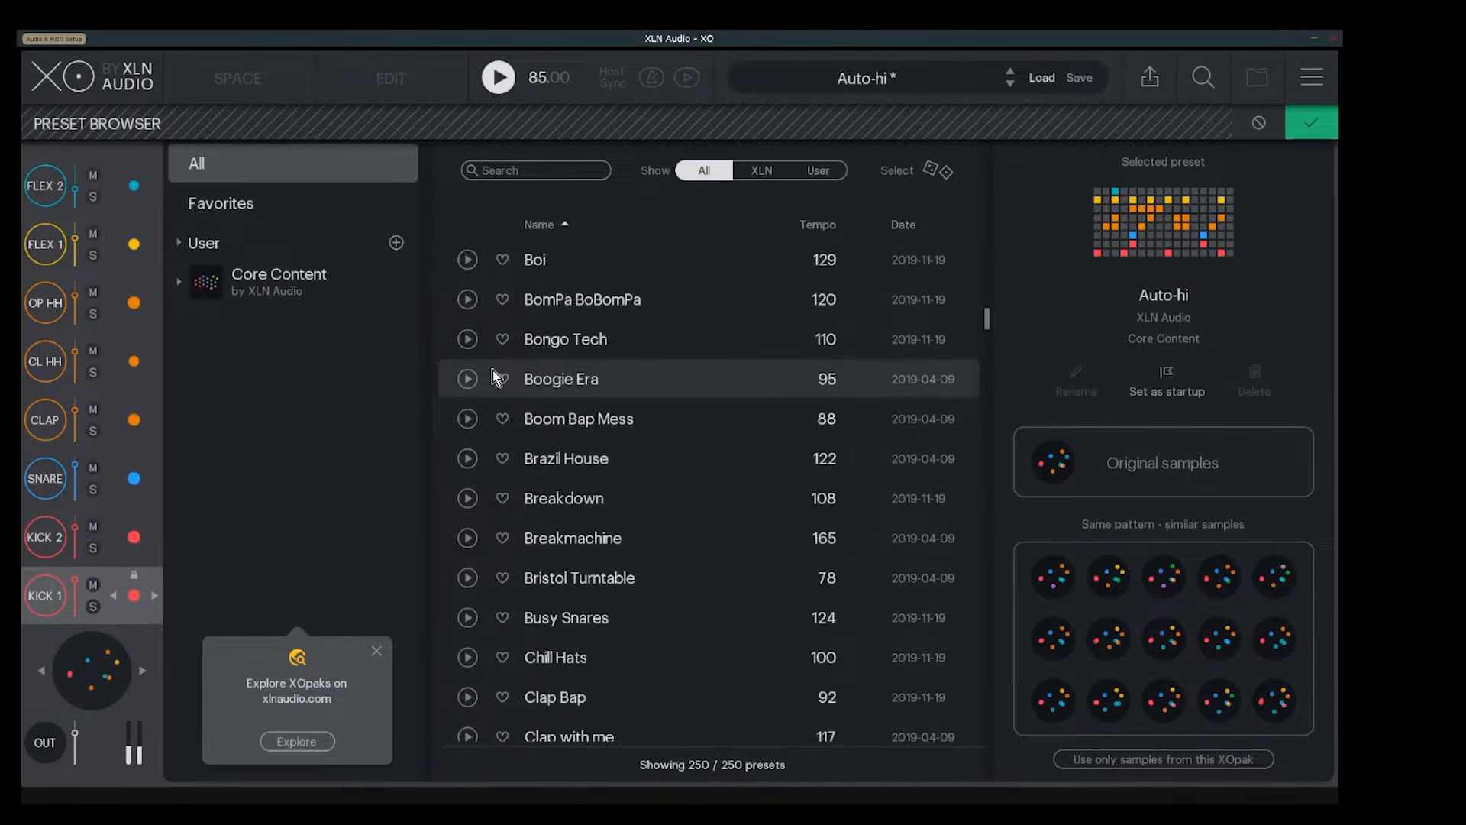
{"action": "scroll", "coordinate": [495, 377], "scroll_direction": "down", "scroll_amount": 10}
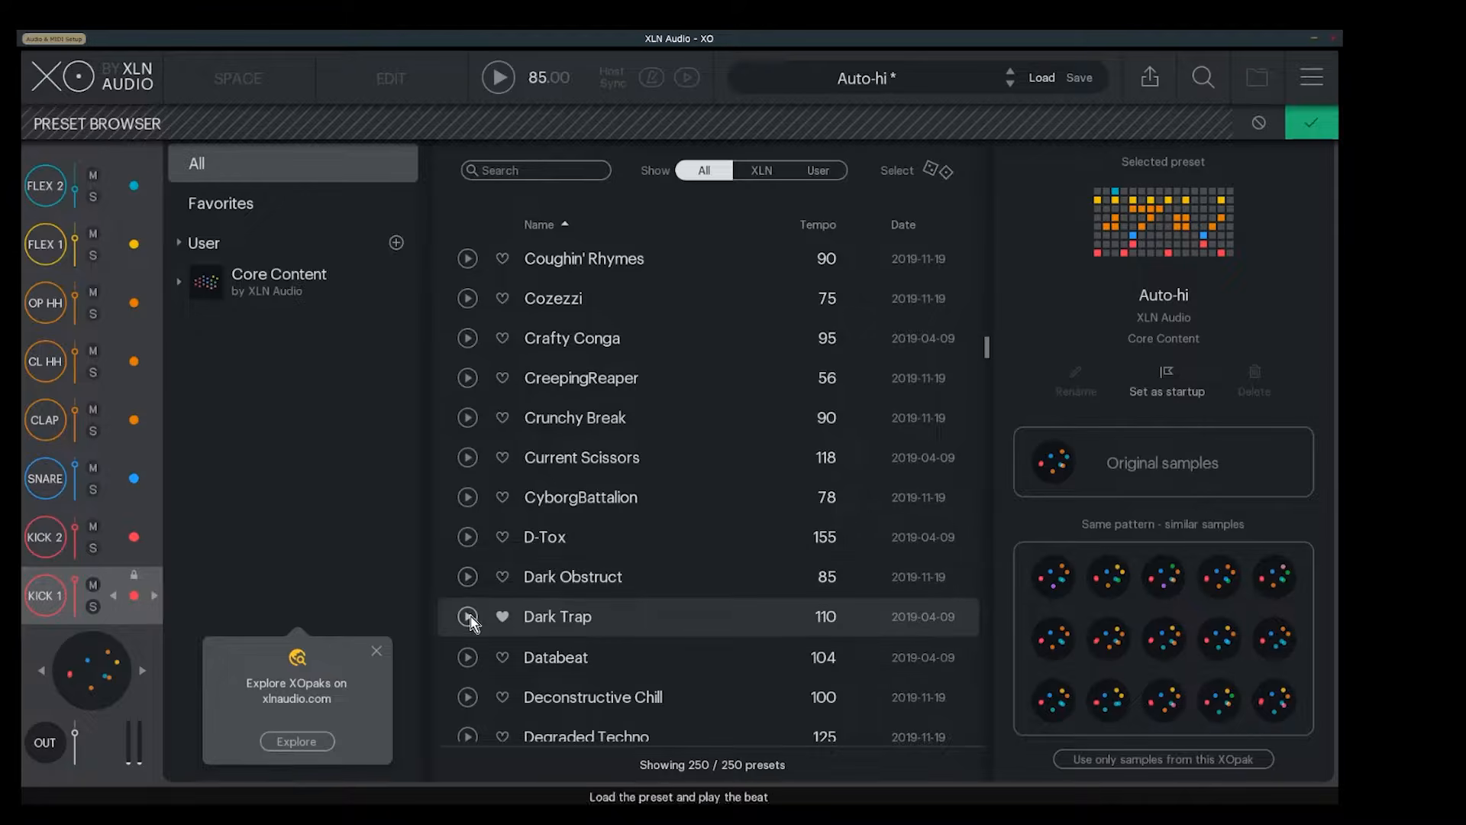
{"action": "left_click", "coordinate": [468, 617]}
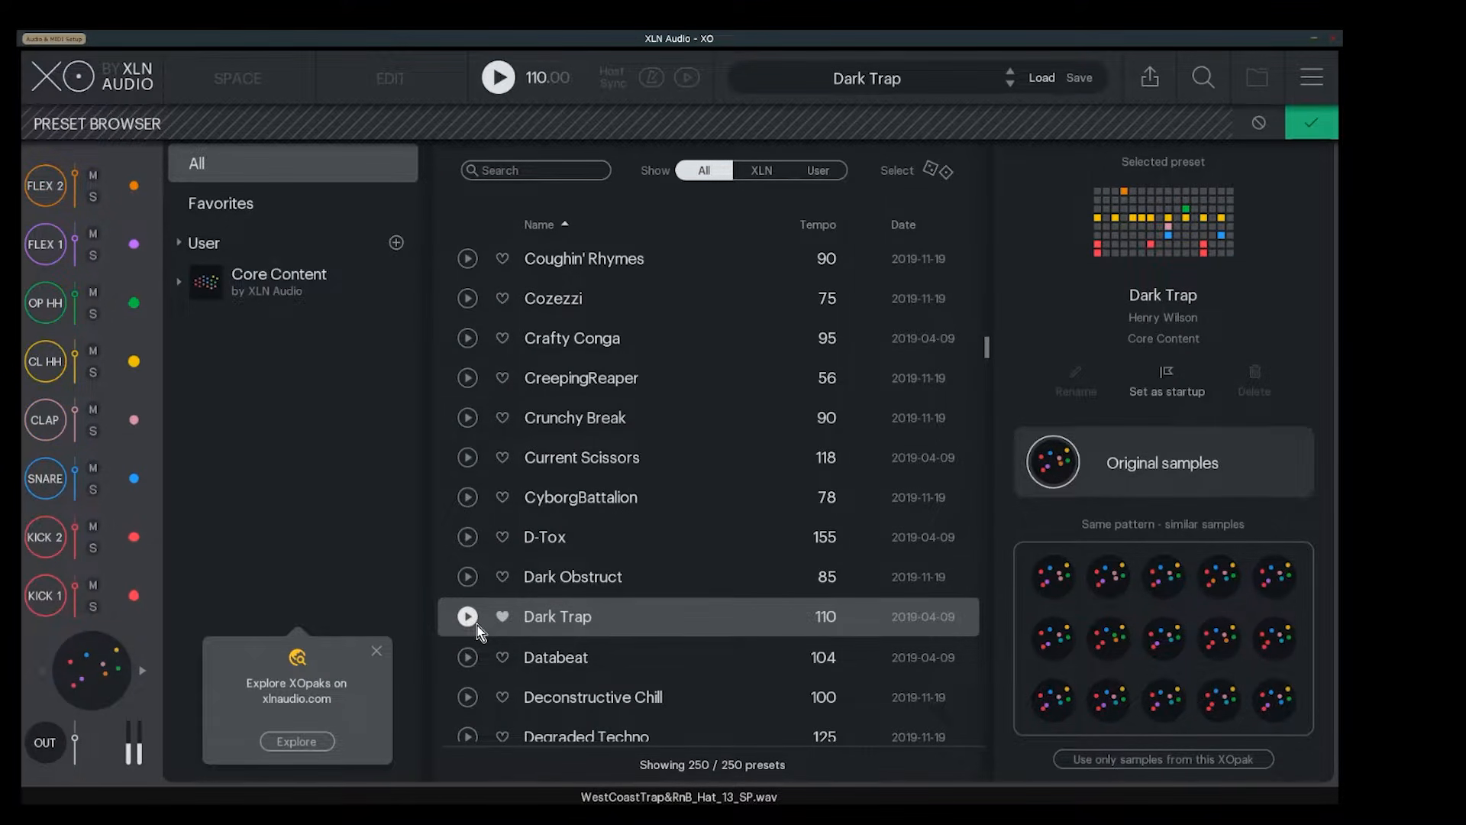
Audition the House Pumper preset and a few following ones up to JW Trap
{"action": "scroll", "coordinate": [476, 632], "scroll_direction": "down", "scroll_amount": 20}
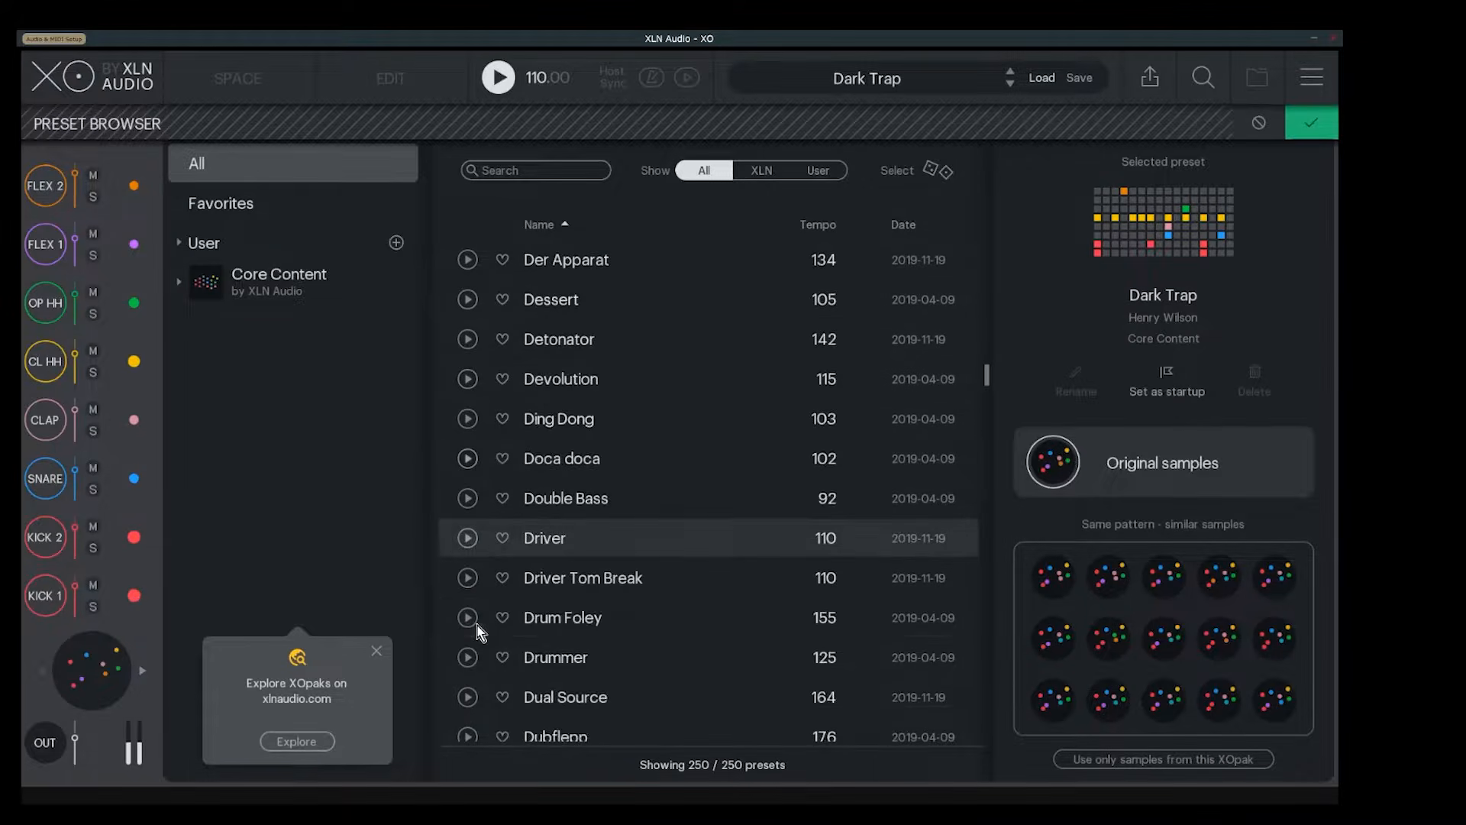
{"action": "scroll", "coordinate": [477, 632], "scroll_direction": "down", "scroll_amount": 20}
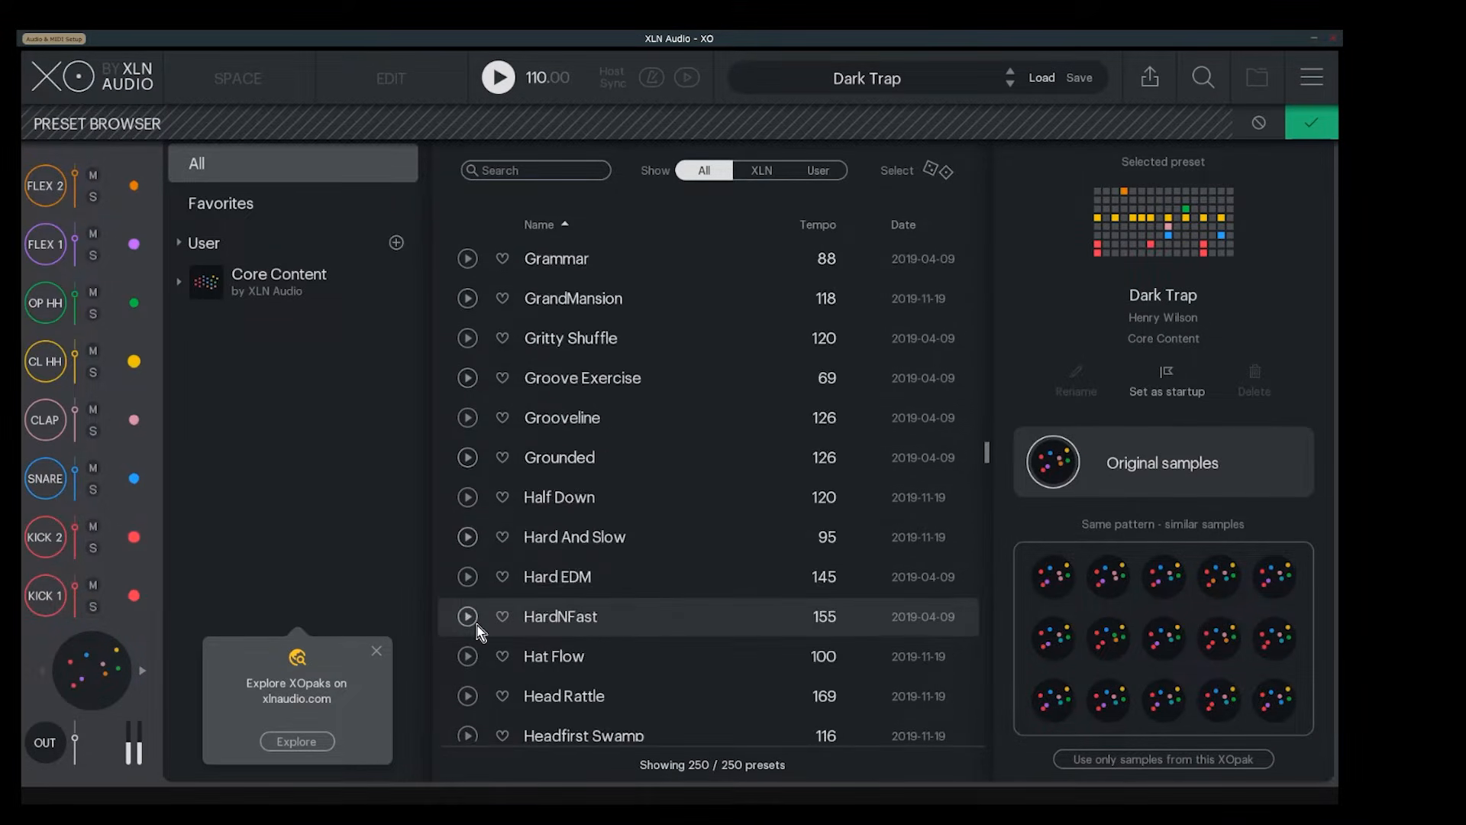
{"action": "scroll", "coordinate": [478, 632], "scroll_direction": "down", "scroll_amount": 3}
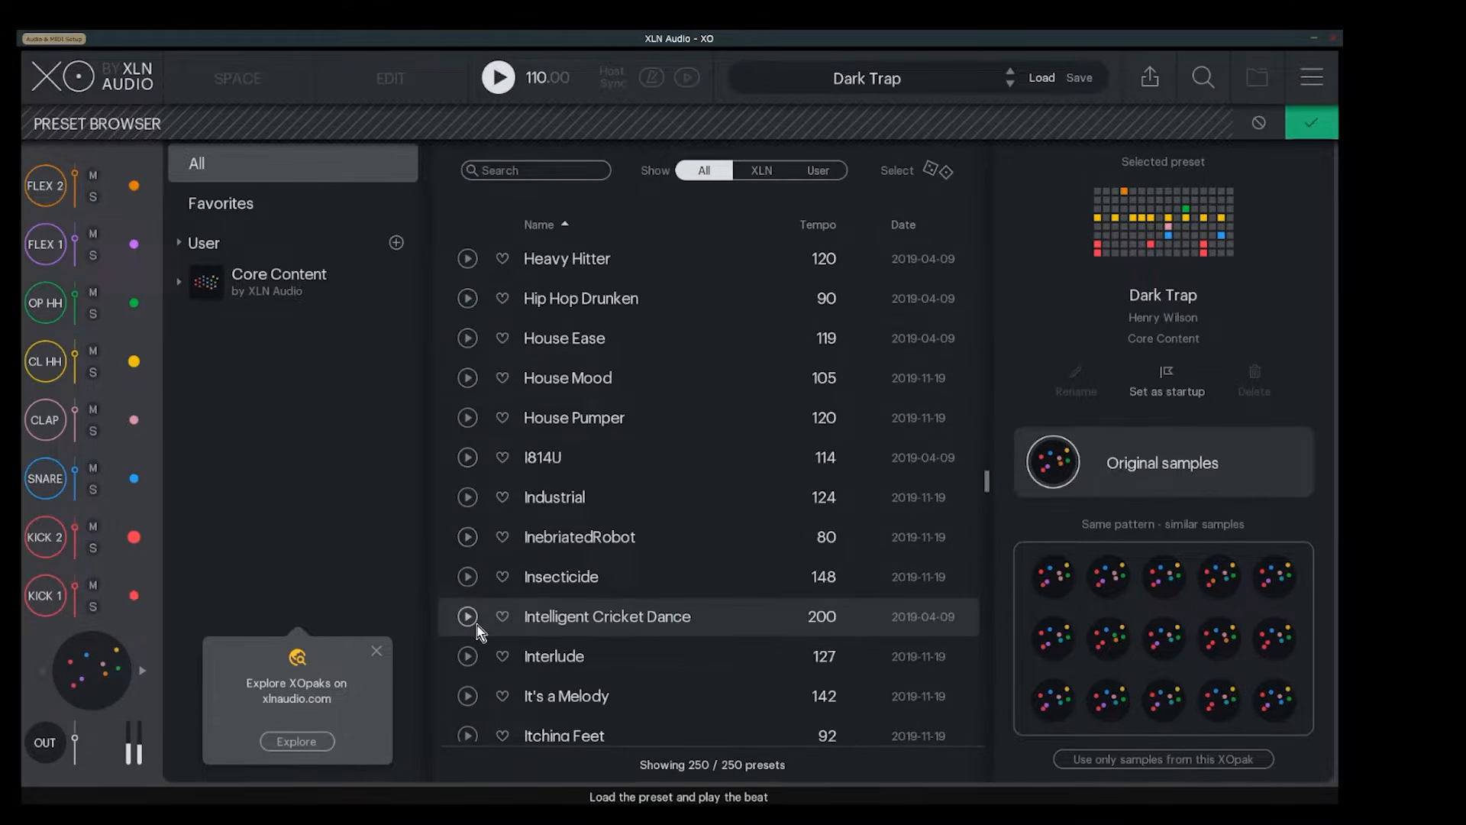
{"action": "left_click", "coordinate": [474, 419]}
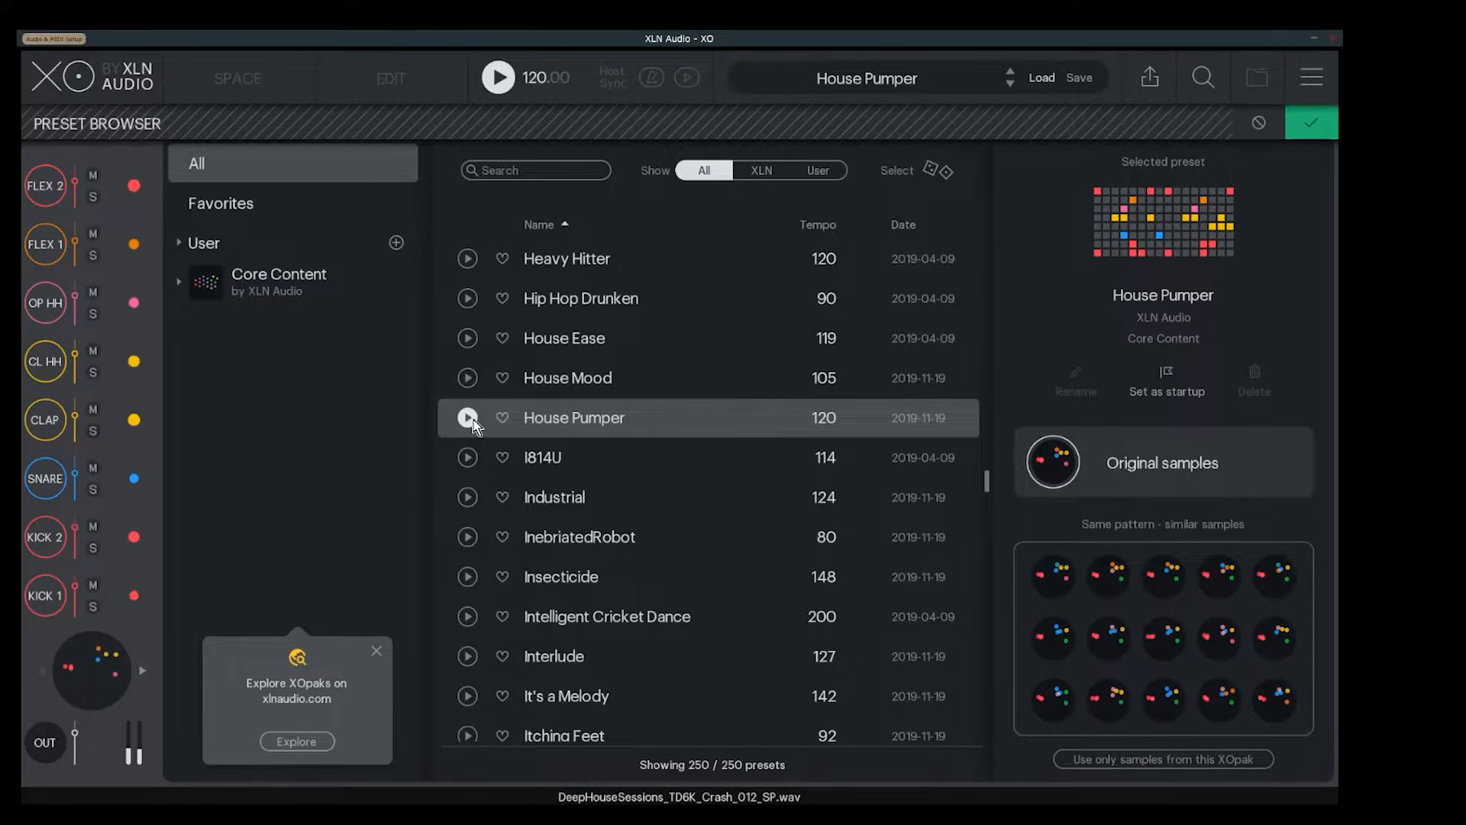
{"action": "scroll", "coordinate": [469, 583], "scroll_direction": "down", "scroll_amount": 4}
{"action": "left_click", "coordinate": [467, 577]}
{"action": "left_click", "coordinate": [468, 694]}
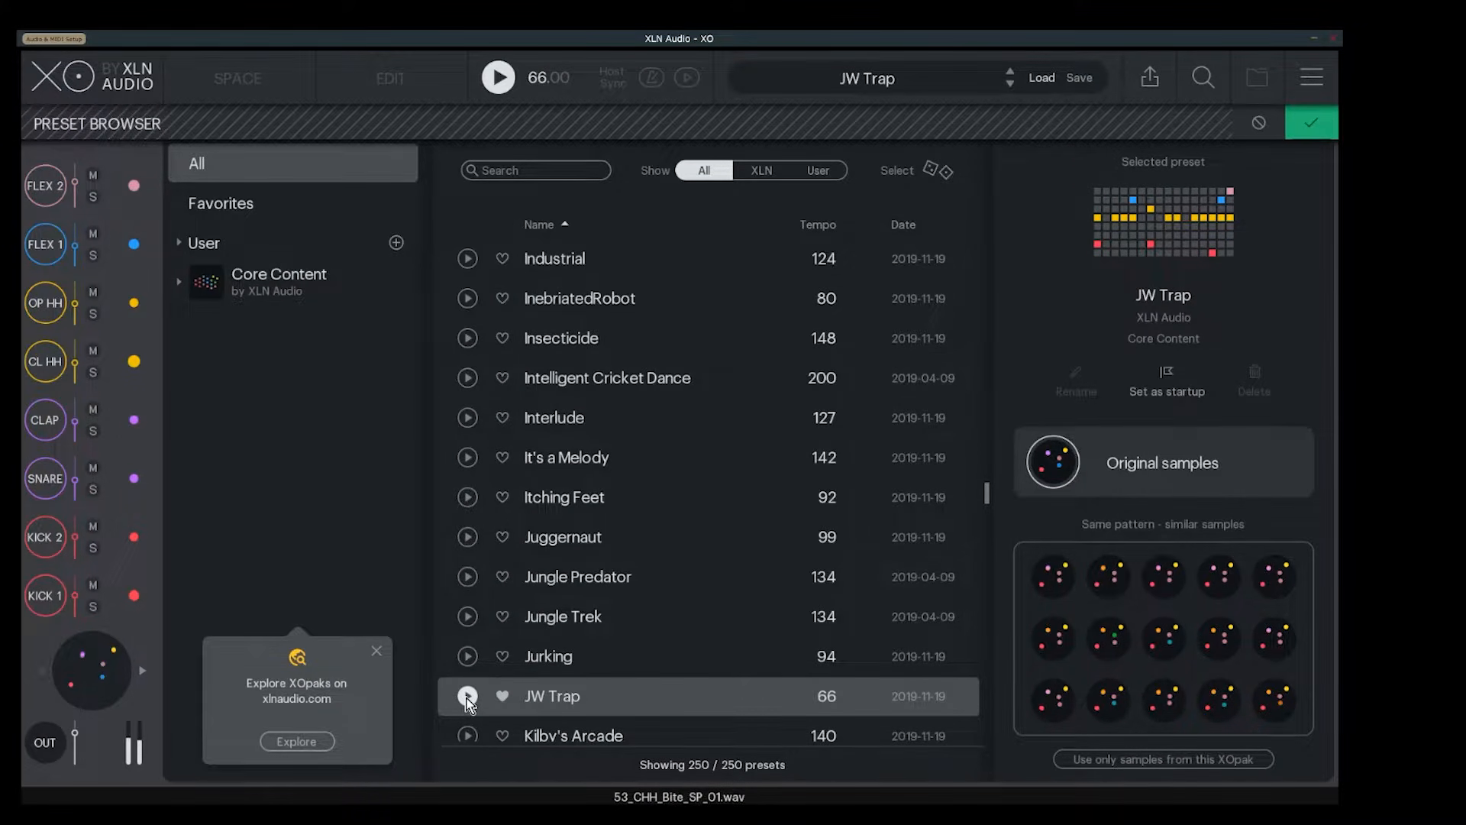
Audition the Little Nod preset with the next similar Kick 1 sample, and another preset further down the list
{"action": "scroll", "coordinate": [517, 615], "scroll_direction": "down", "scroll_amount": 7}
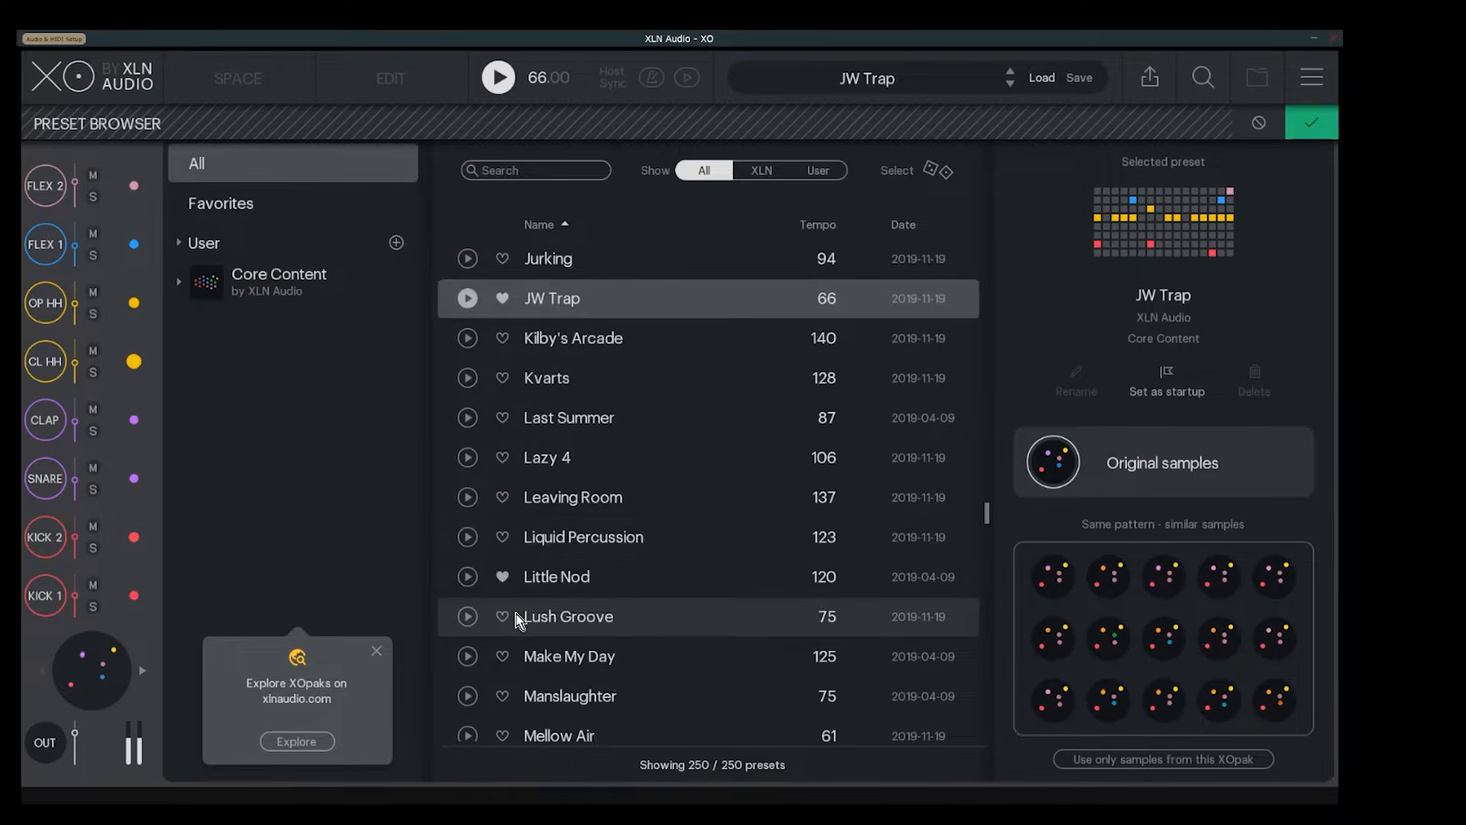
{"action": "left_click", "coordinate": [469, 577]}
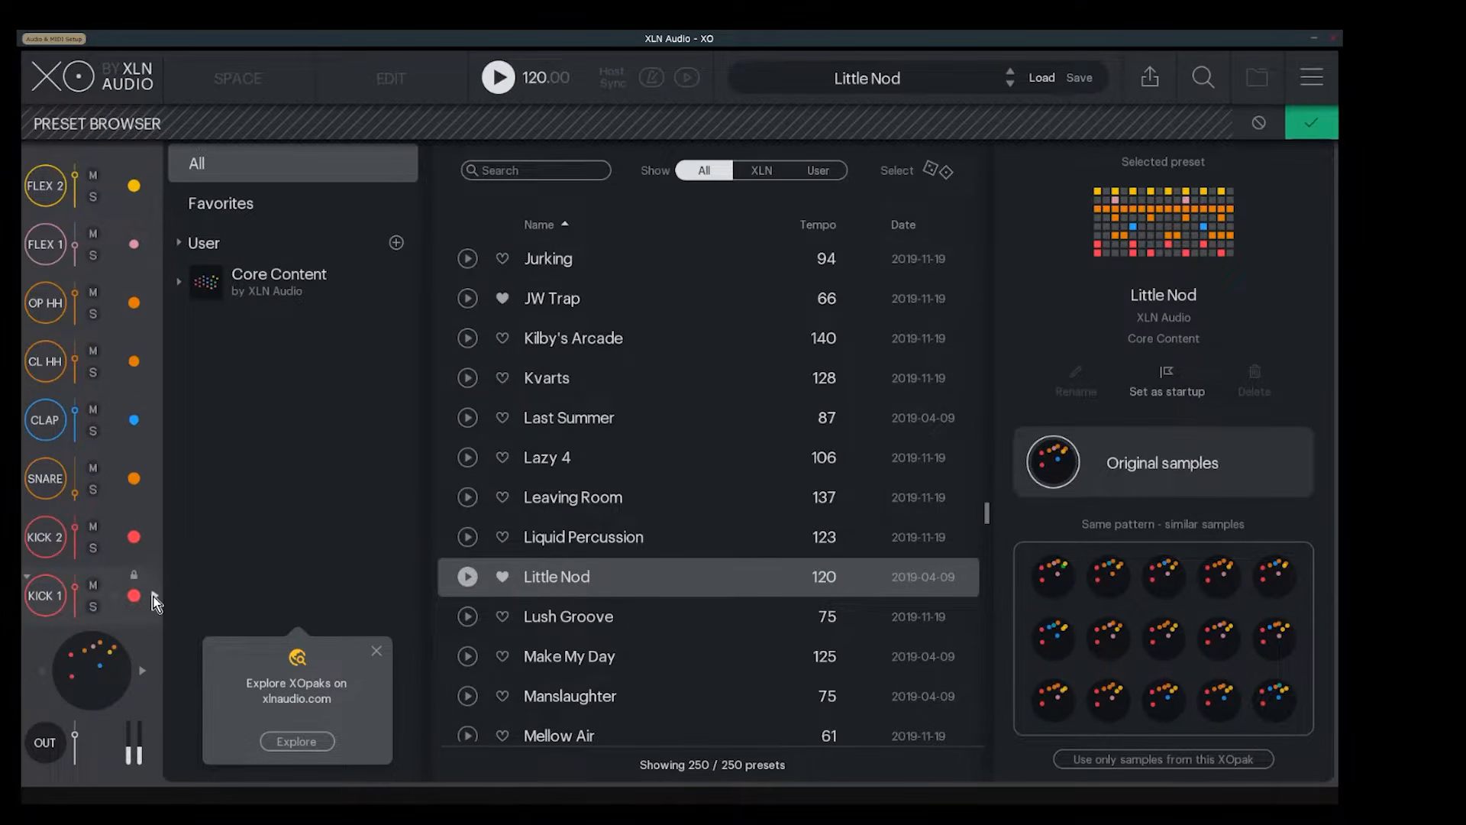
{"action": "left_click", "coordinate": [156, 598]}
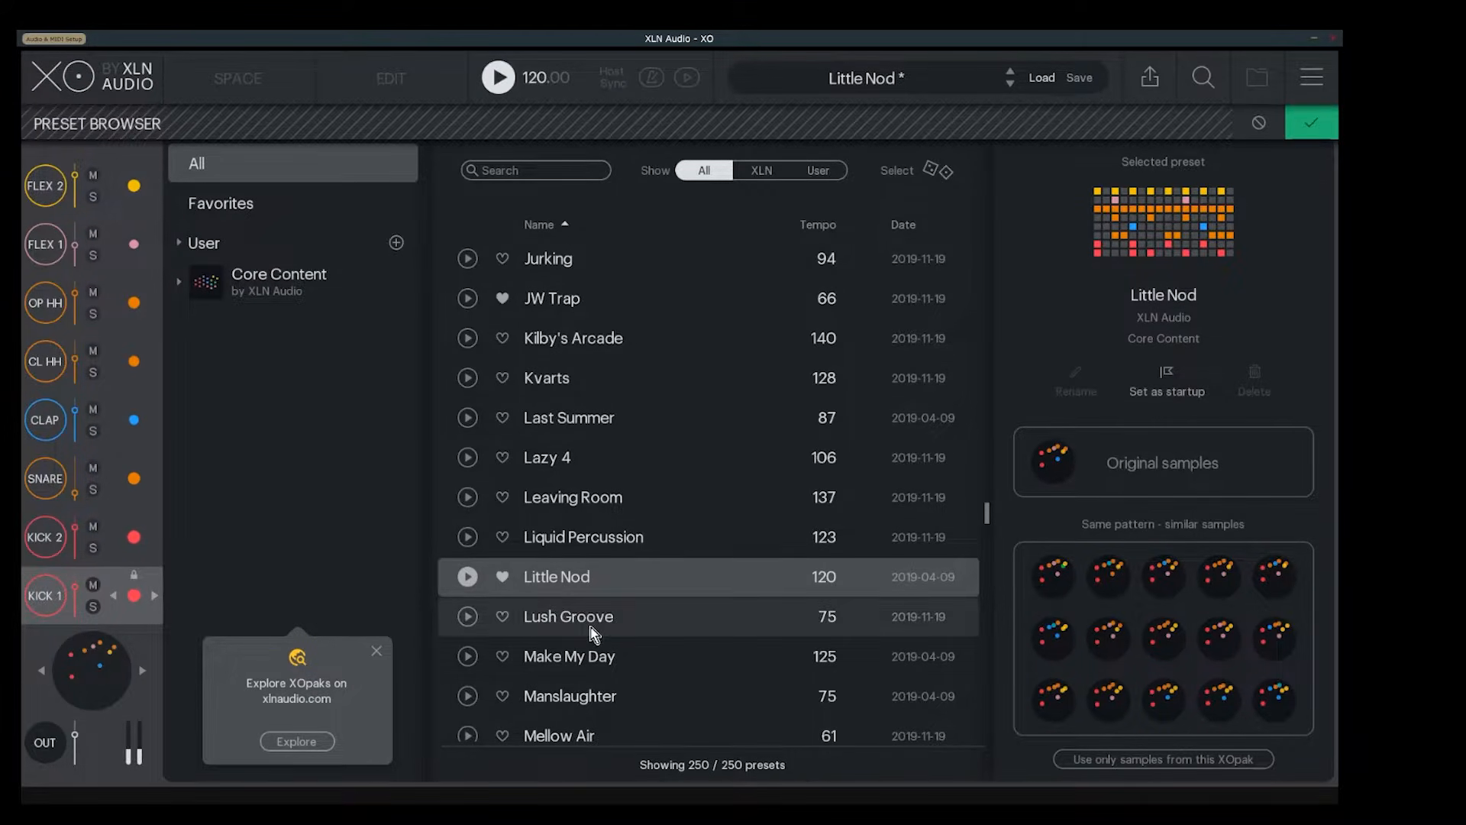
{"action": "scroll", "coordinate": [470, 616], "scroll_direction": "down", "scroll_amount": 5}
{"action": "left_click", "coordinate": [467, 616]}
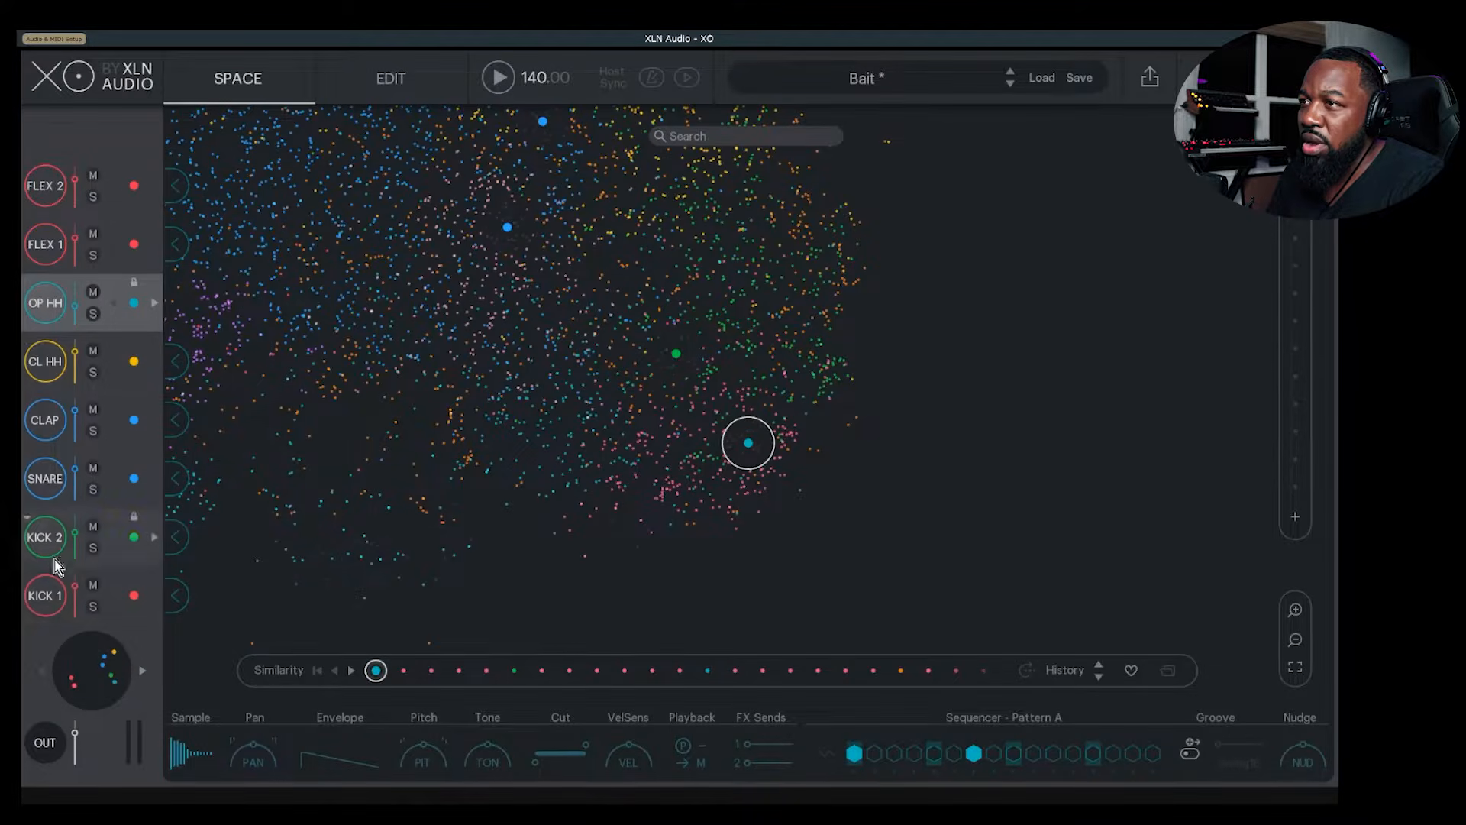
Audition the Bait preset's channels in order: Kick 1, Kick 2, Snare, Clap, CL HH and OP HH
{"action": "left_click", "coordinate": [51, 587]}
{"action": "left_click", "coordinate": [48, 538]}
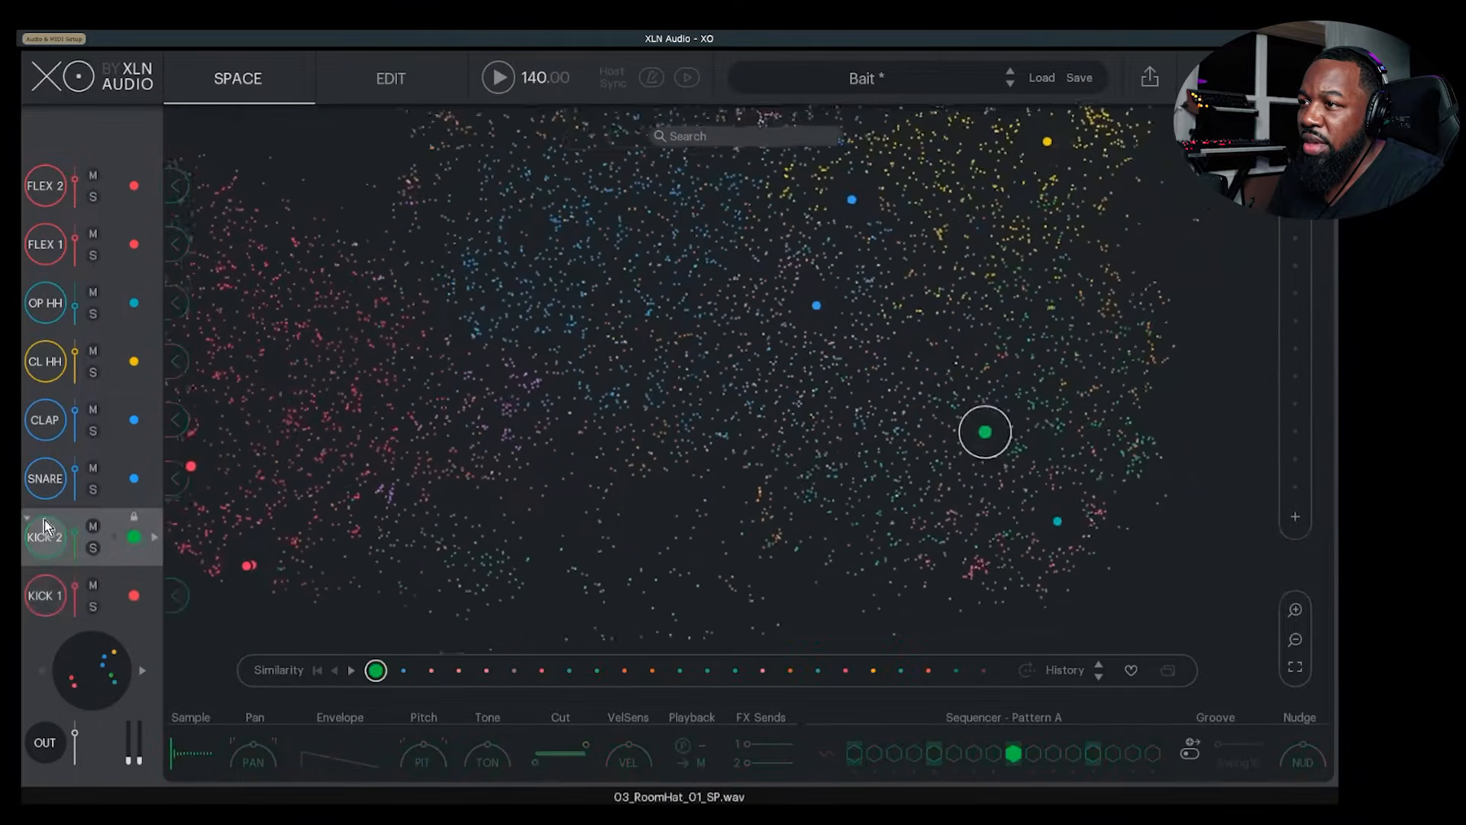
{"action": "left_click", "coordinate": [46, 480]}
{"action": "left_click", "coordinate": [43, 421]}
{"action": "left_click", "coordinate": [40, 373]}
{"action": "left_click", "coordinate": [44, 294]}
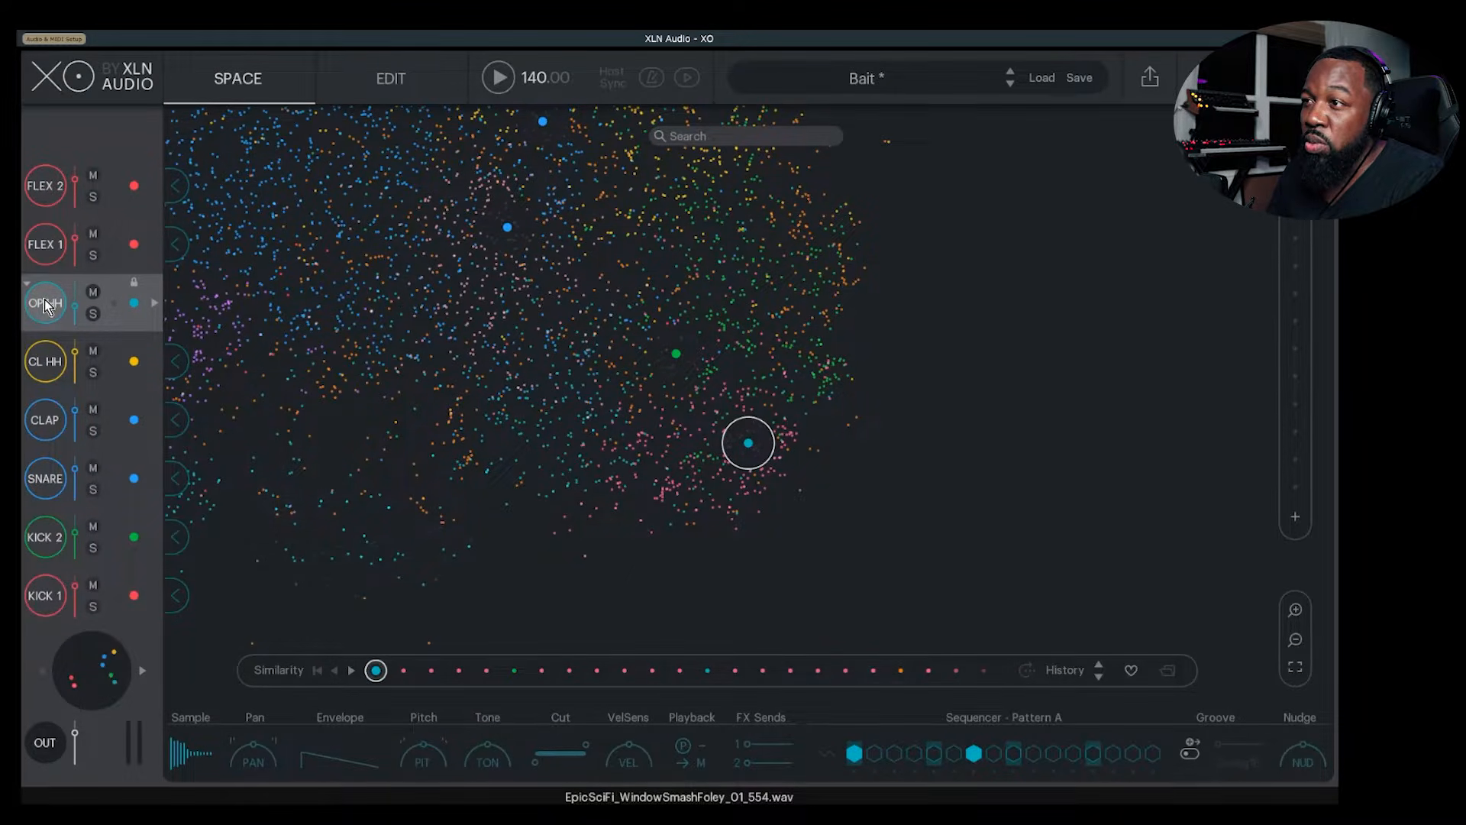
Audition samples around the OP HH sound in the Space view and assign 73_Crash_06_SP.wav to the OP HH channel
{"action": "left_click", "coordinate": [46, 305]}
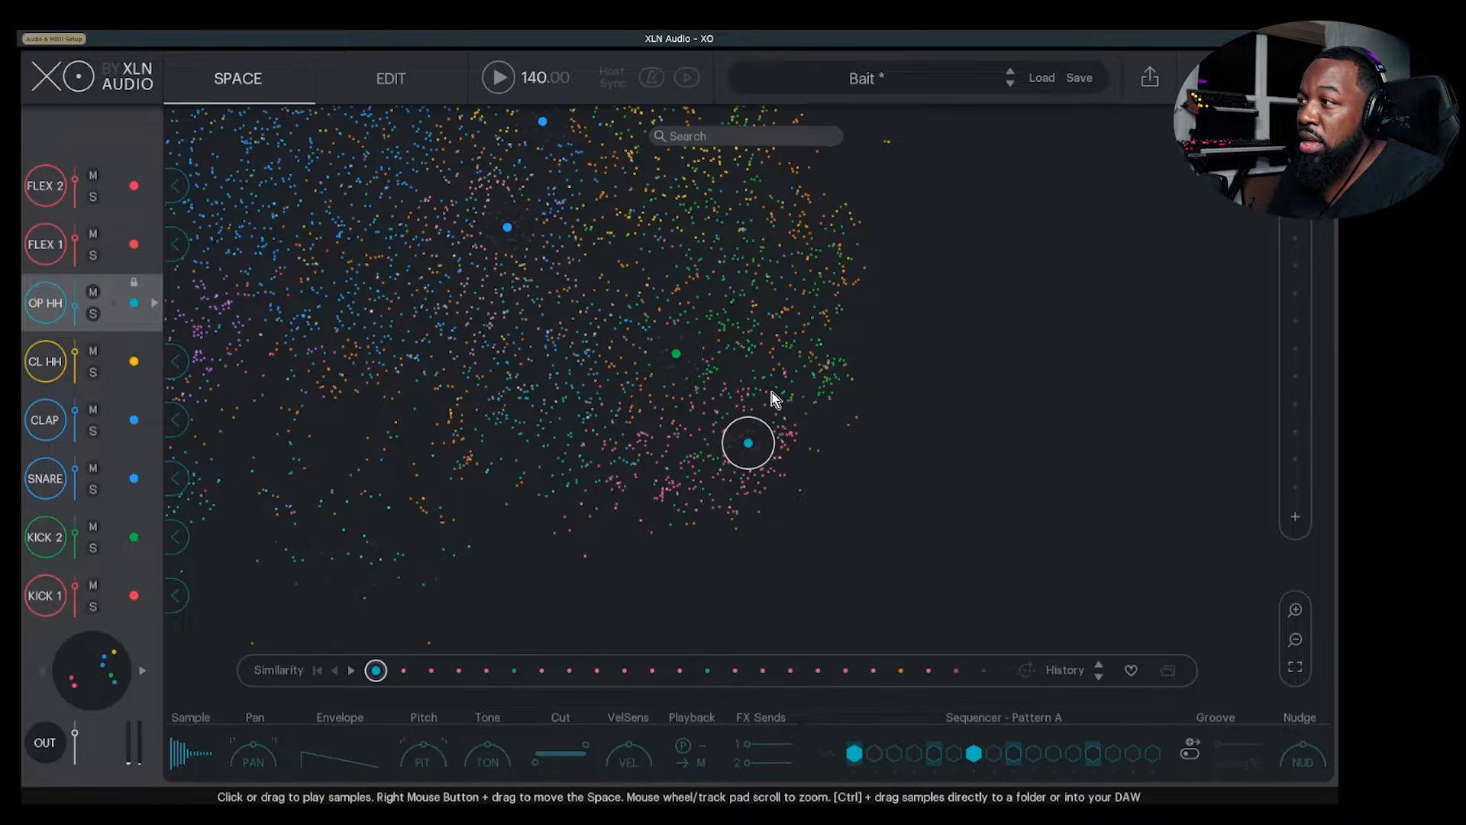
{"action": "left_click", "coordinate": [754, 455]}
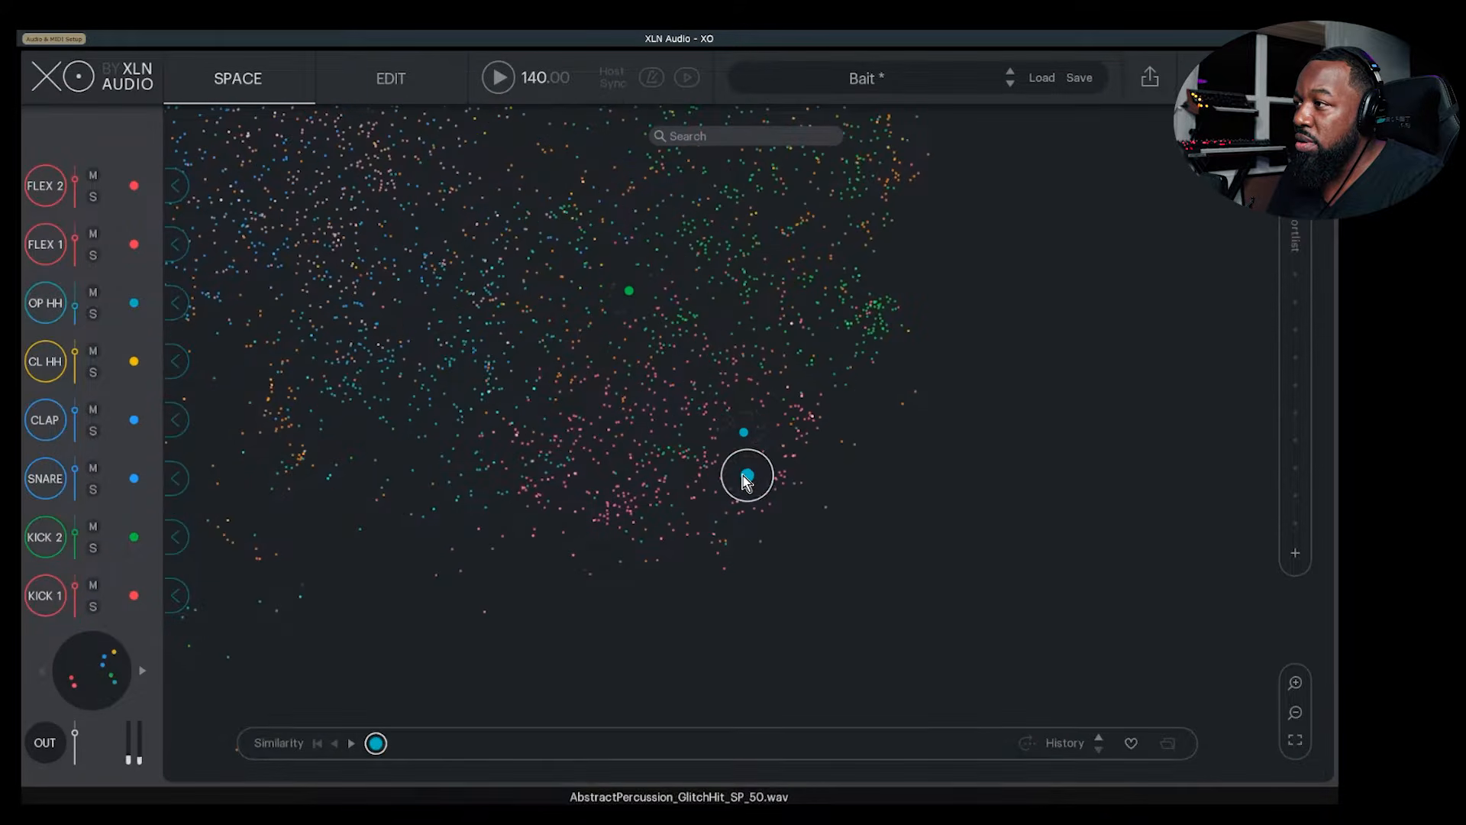
{"action": "left_click_drag", "start_coordinate": [729, 418], "coordinate": [783, 435]}
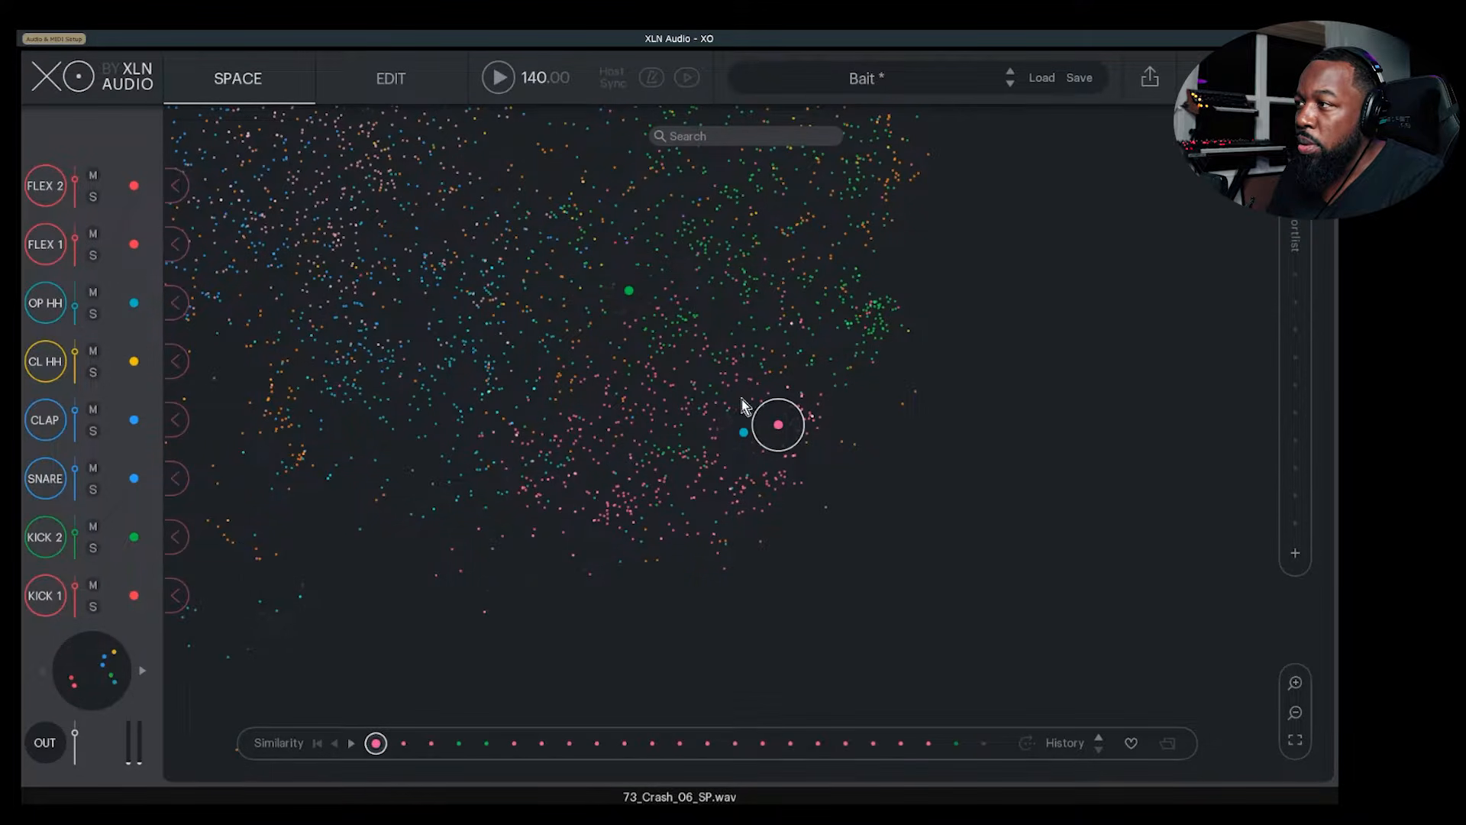
{"action": "left_click", "coordinate": [180, 306]}
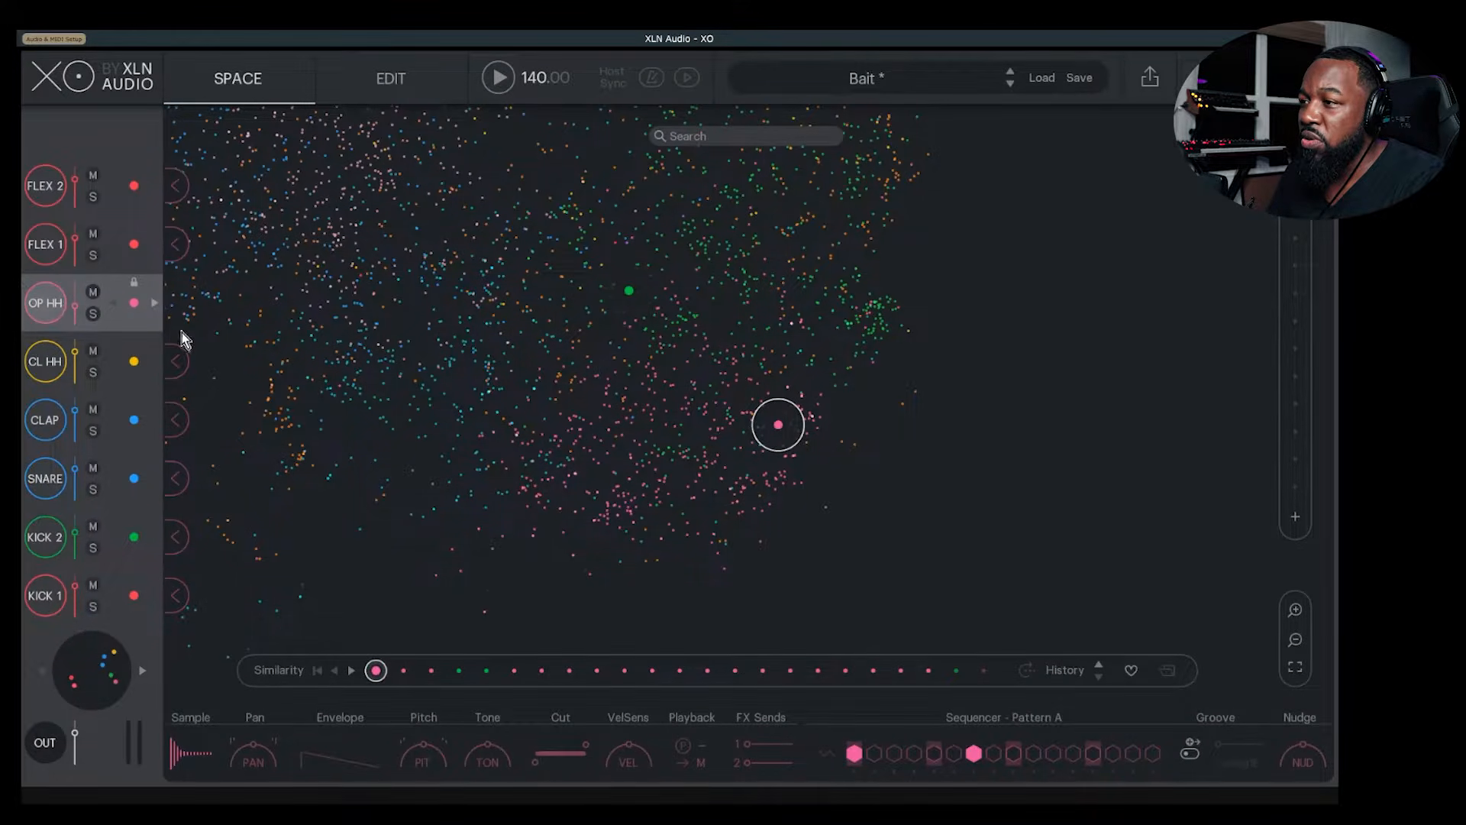
Play the beat and set the OP HH channel's level to -10.3 dB
{"action": "key", "text": "space"}
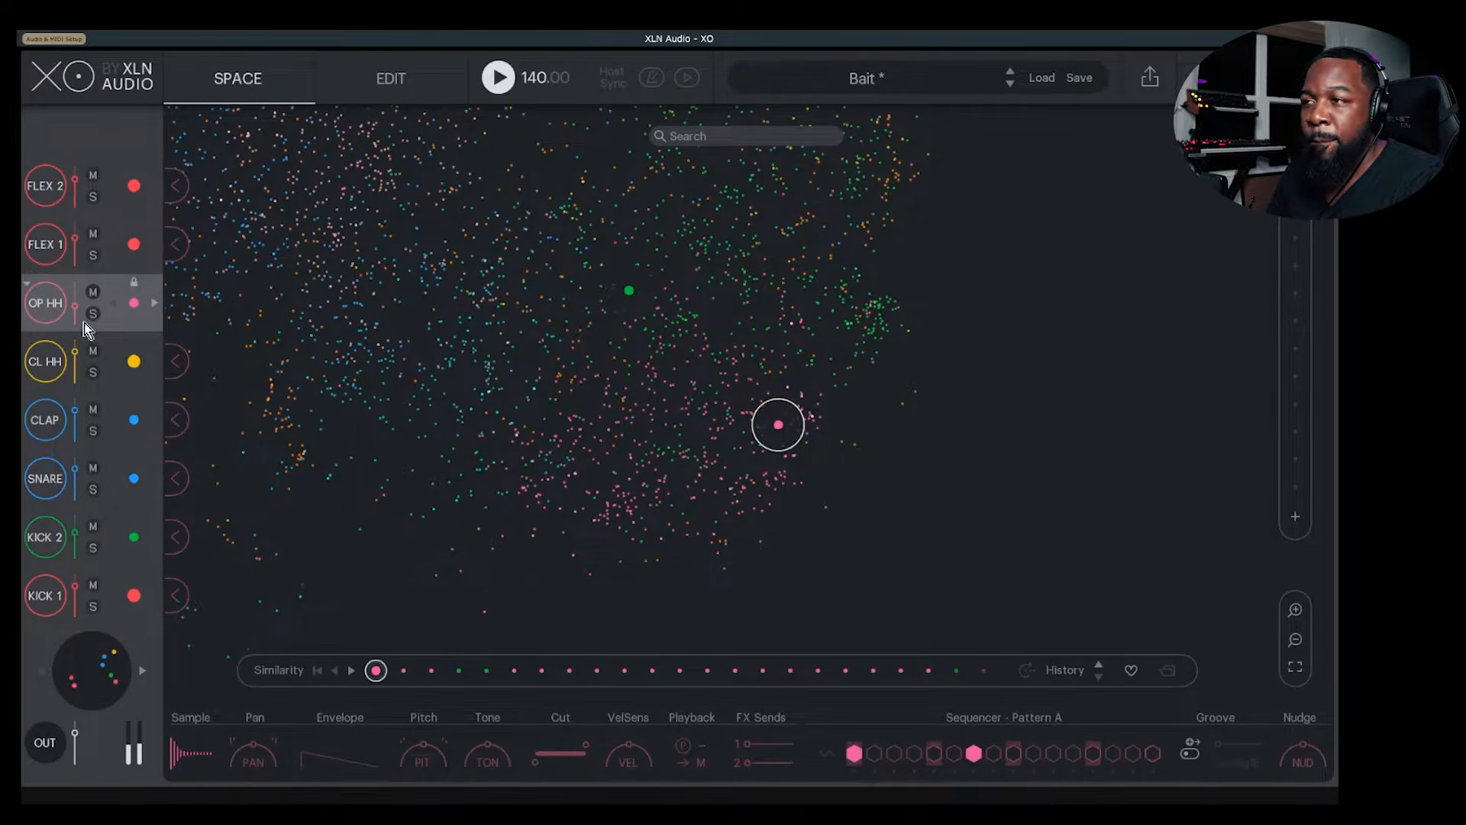
{"action": "mouse_move", "coordinate": [80, 305]}
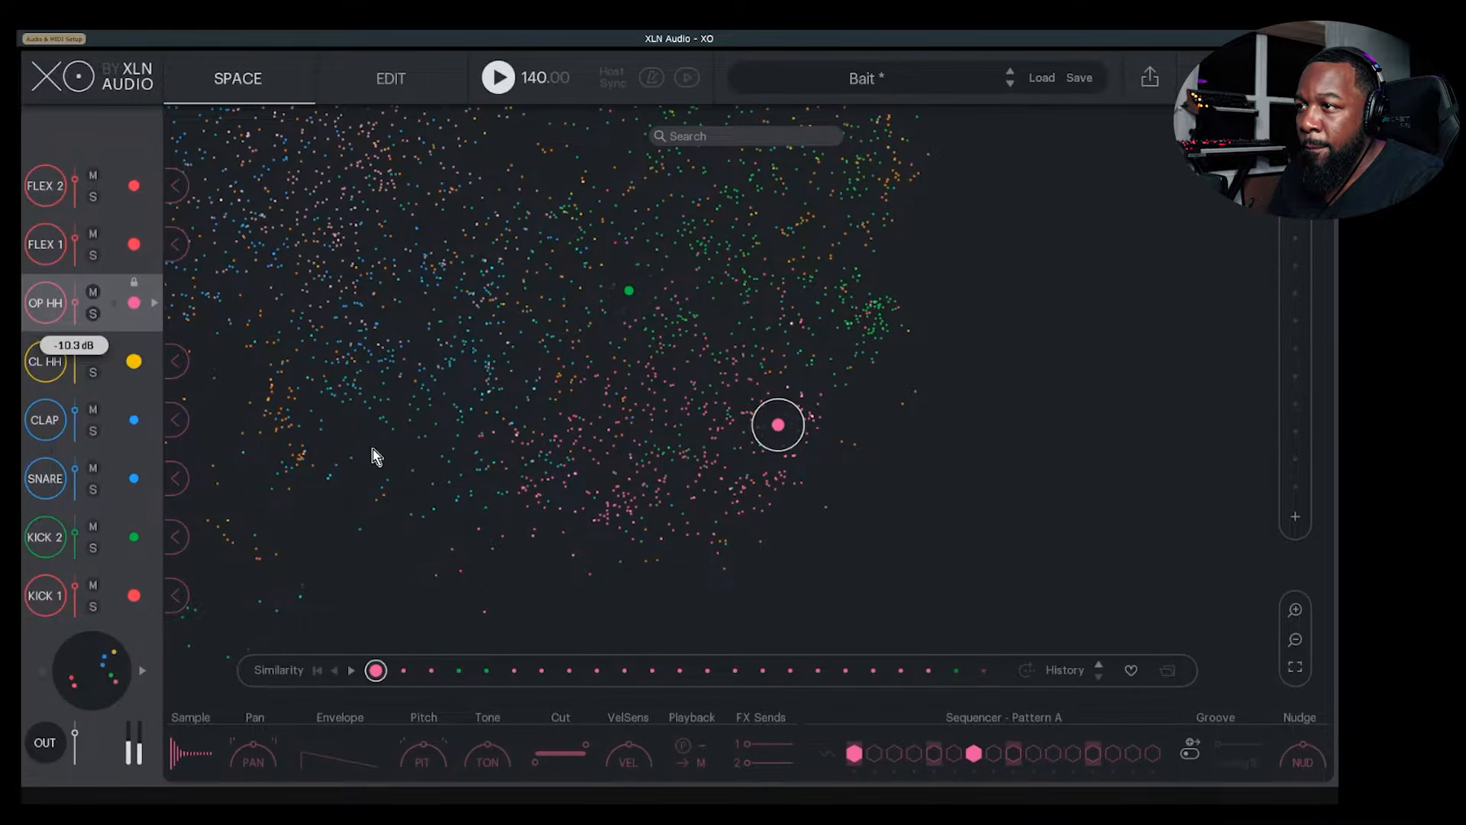
{"action": "key", "text": "space"}
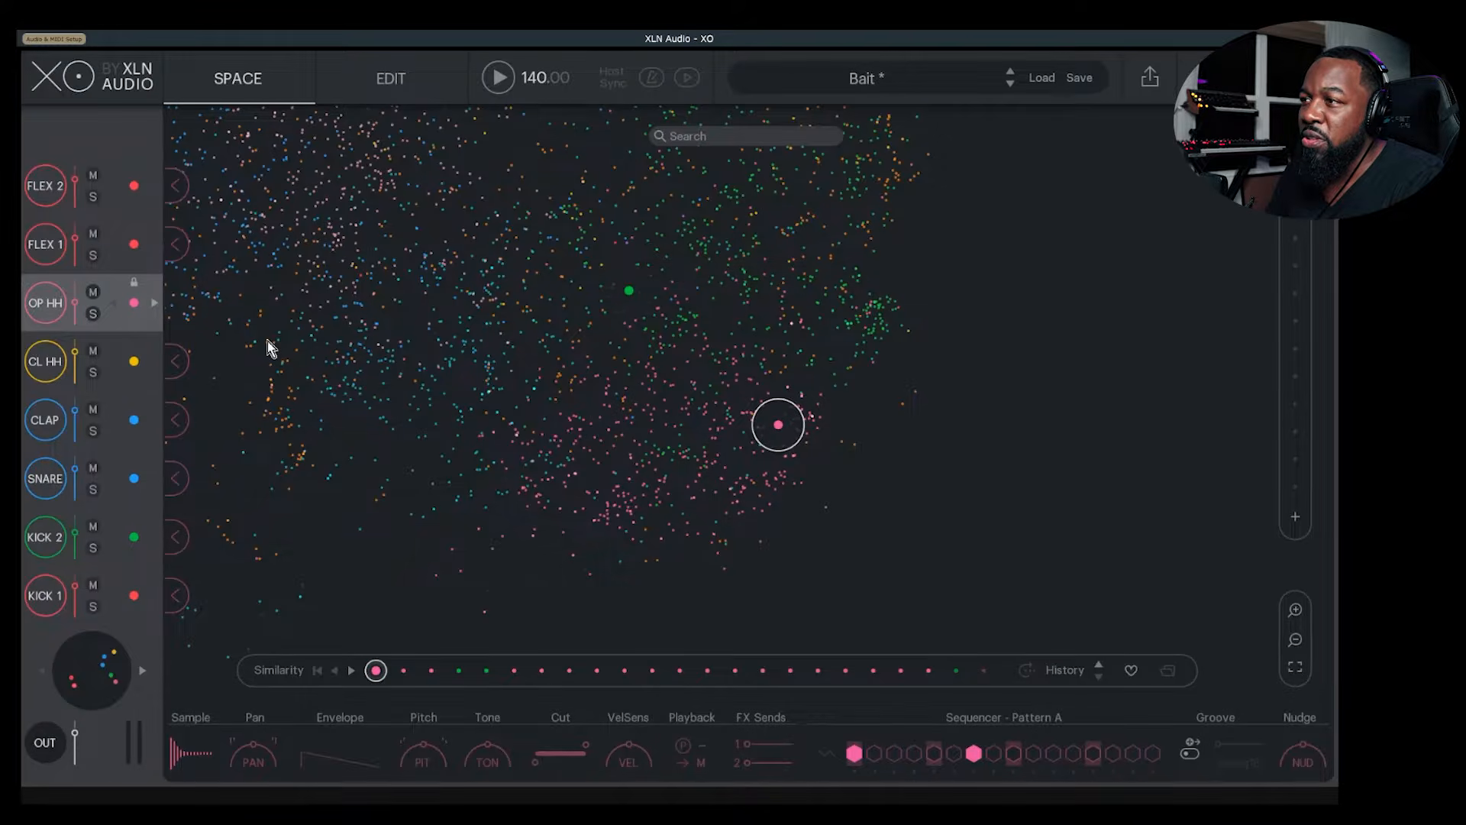
Examine the OP HH crash sample's start, fade, channel mode and phase options in its sample editor, plus the channel's Cut filter
{"action": "left_click_drag", "start_coordinate": [359, 344], "coordinate": [517, 366]}
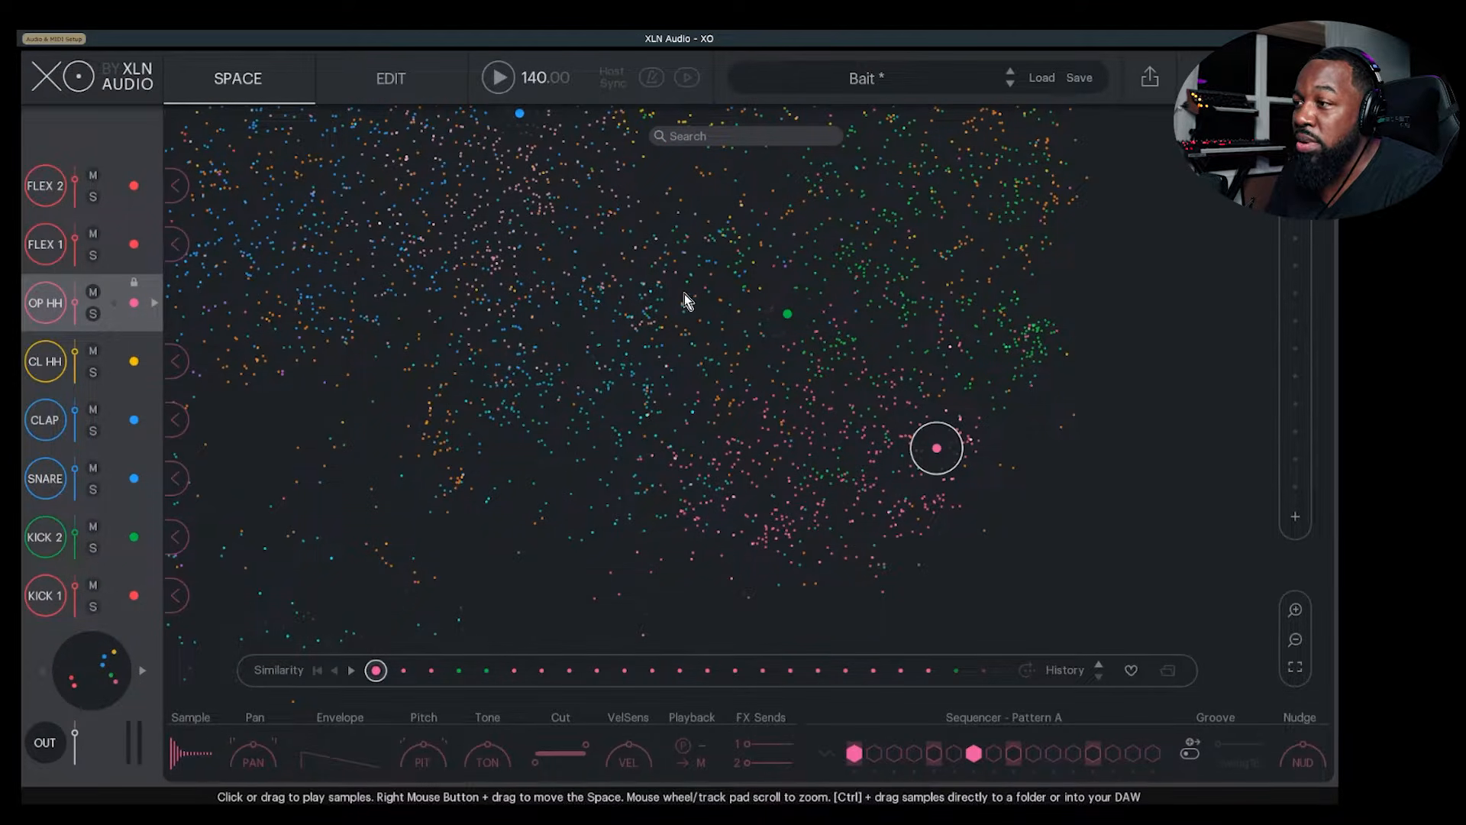
{"action": "left_click_drag", "start_coordinate": [634, 373], "coordinate": [737, 392]}
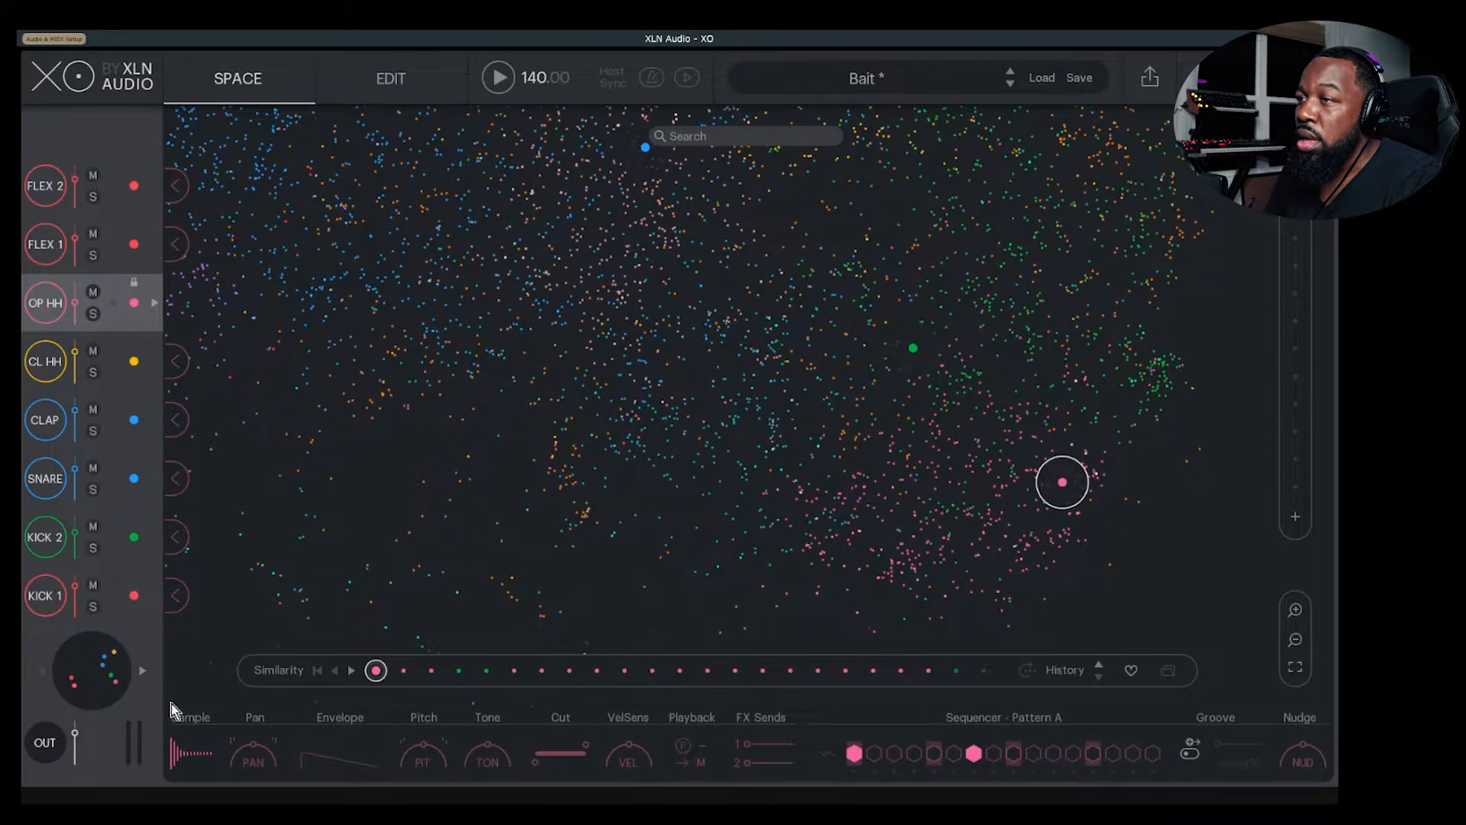
{"action": "left_click", "coordinate": [48, 303]}
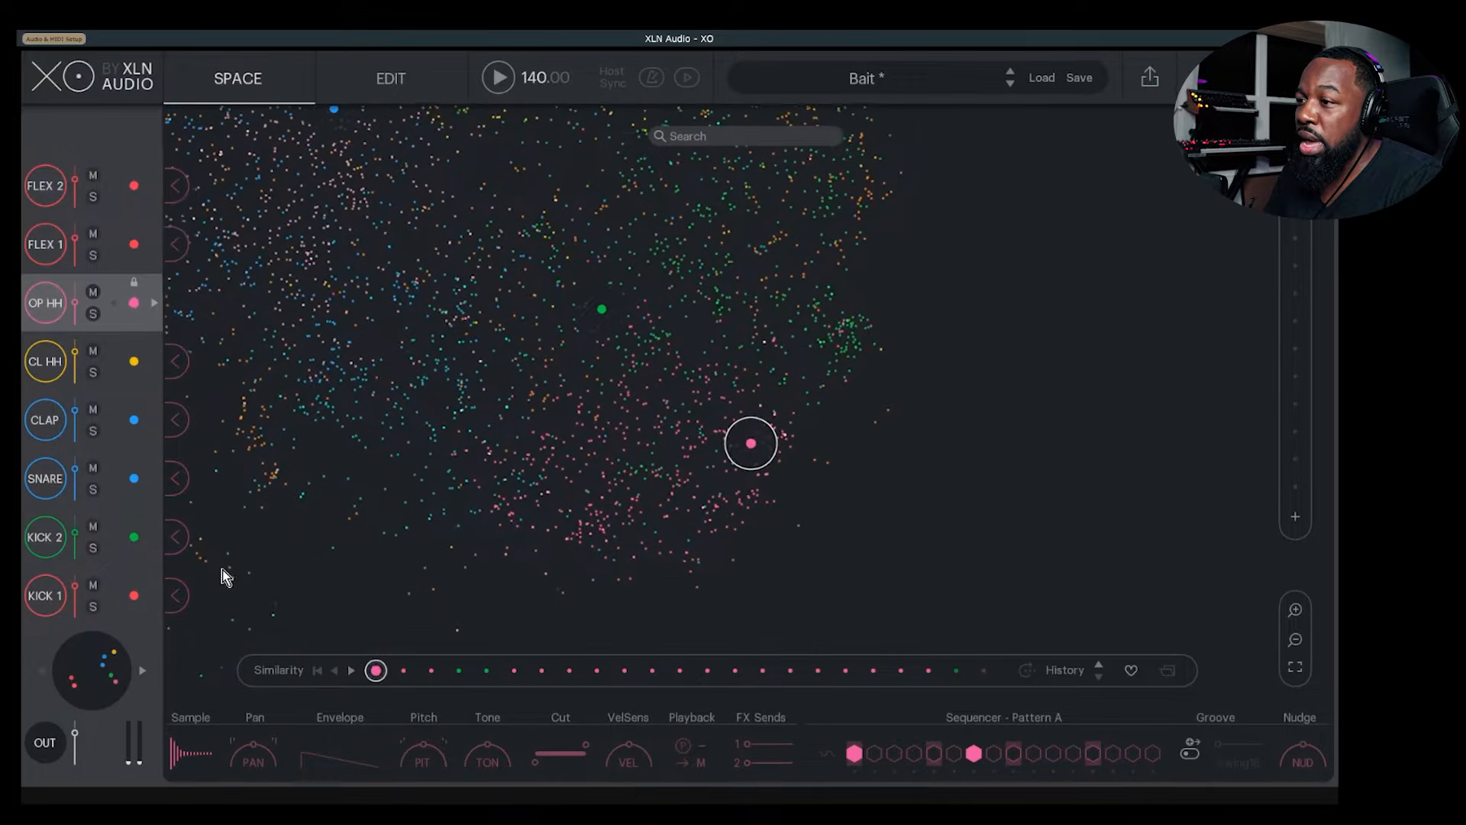
{"action": "left_click", "coordinate": [181, 760]}
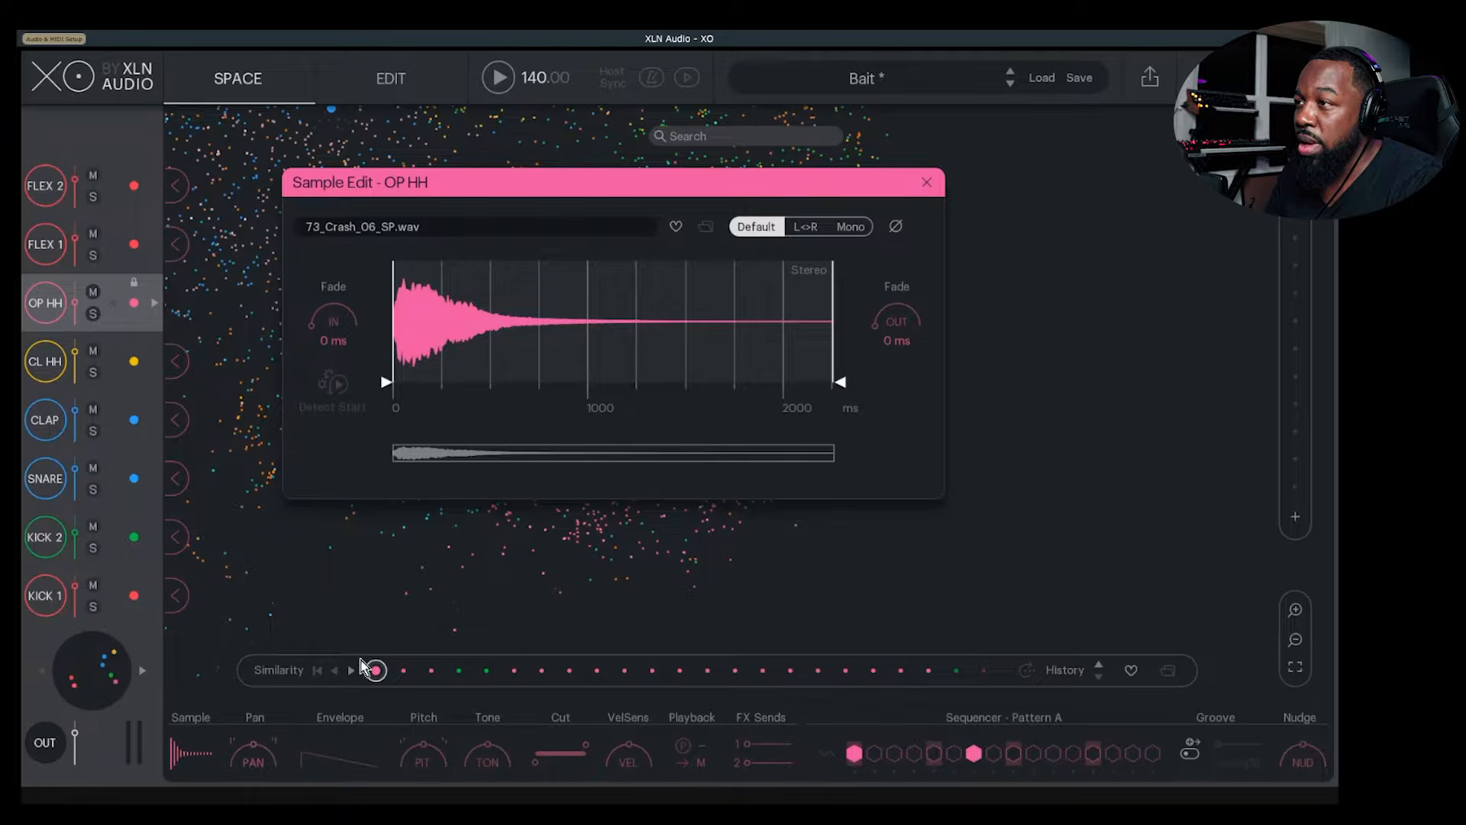
{"action": "mouse_move", "coordinate": [387, 381]}
{"action": "left_mouse_down"}
{"action": "mouse_move", "coordinate": [419, 383]}
{"action": "mouse_move", "coordinate": [390, 383]}
{"action": "left_mouse_up"}
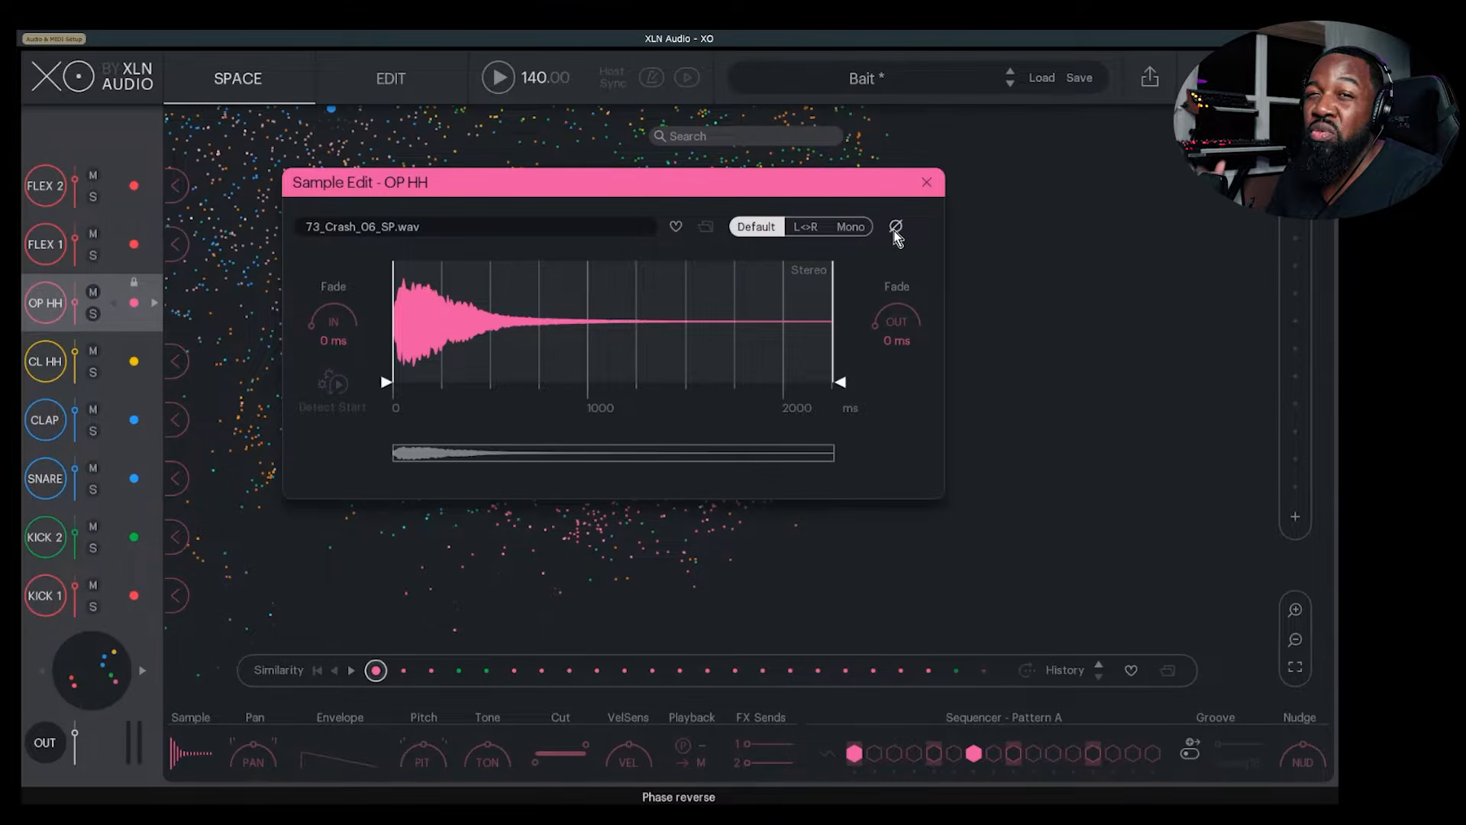
{"action": "left_click", "coordinate": [926, 183]}
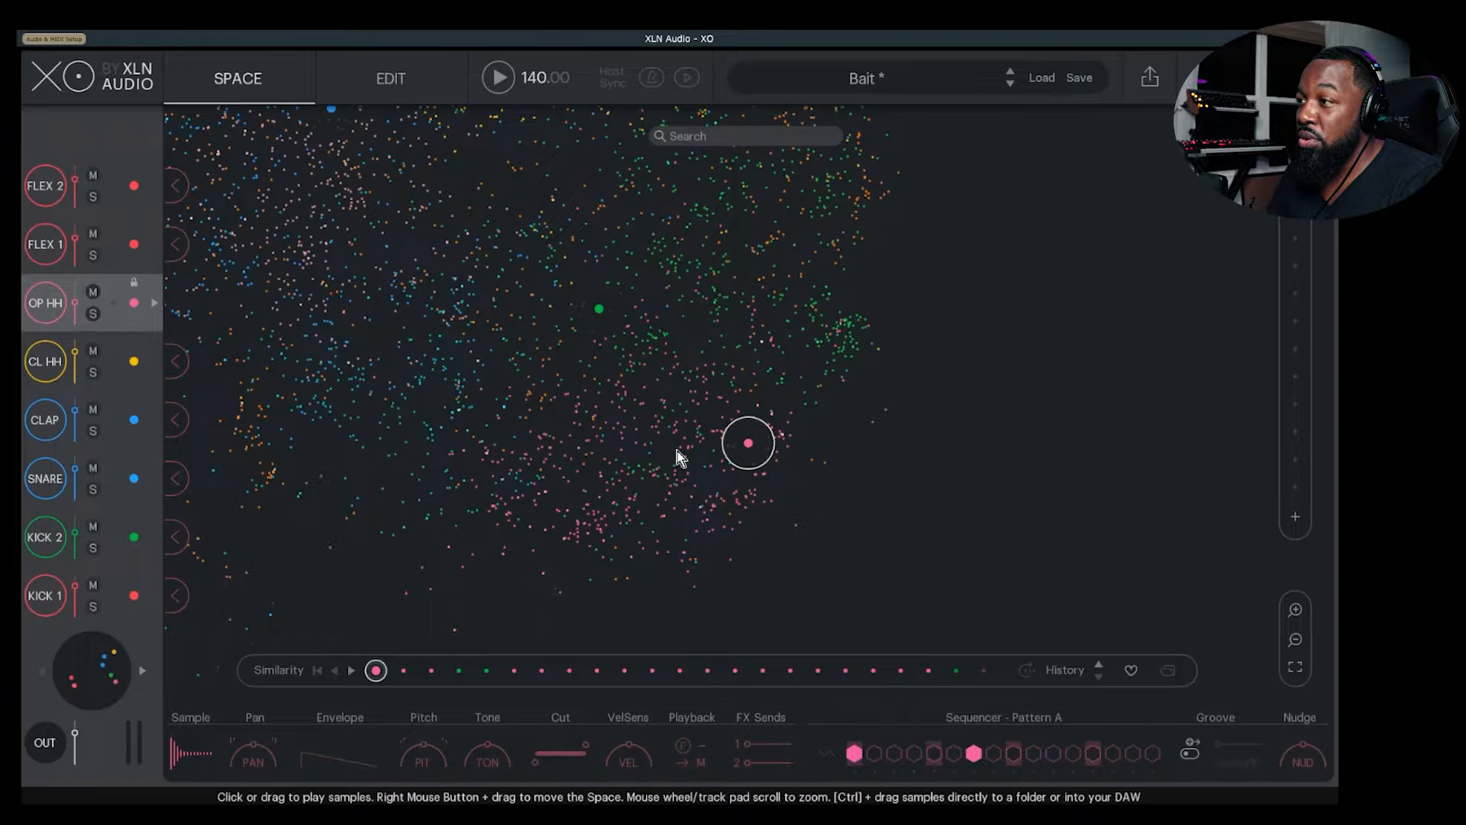
{"action": "left_click_drag", "start_coordinate": [537, 397], "coordinate": [776, 413]}
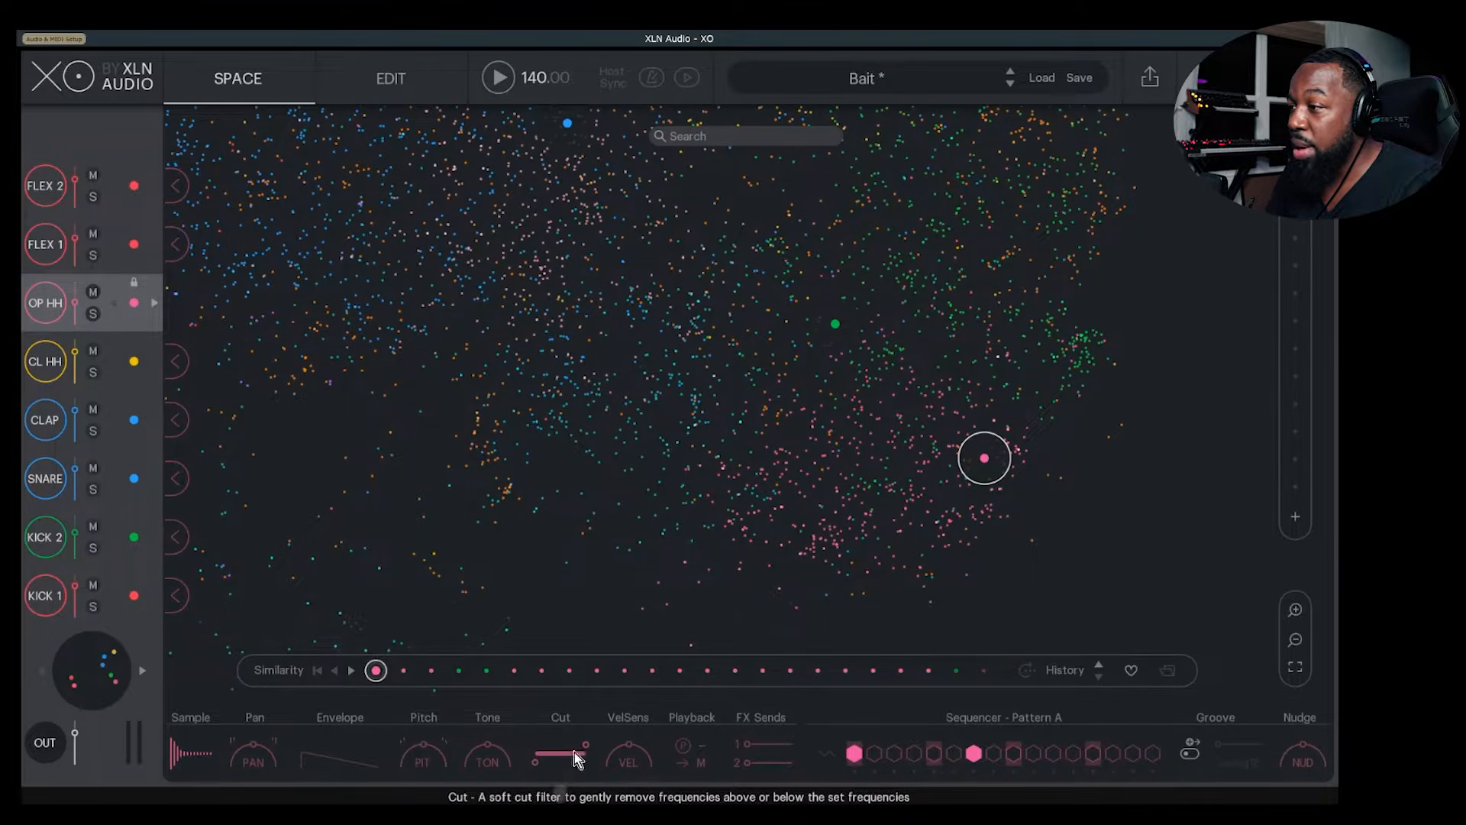
{"action": "mouse_move", "coordinate": [581, 751]}
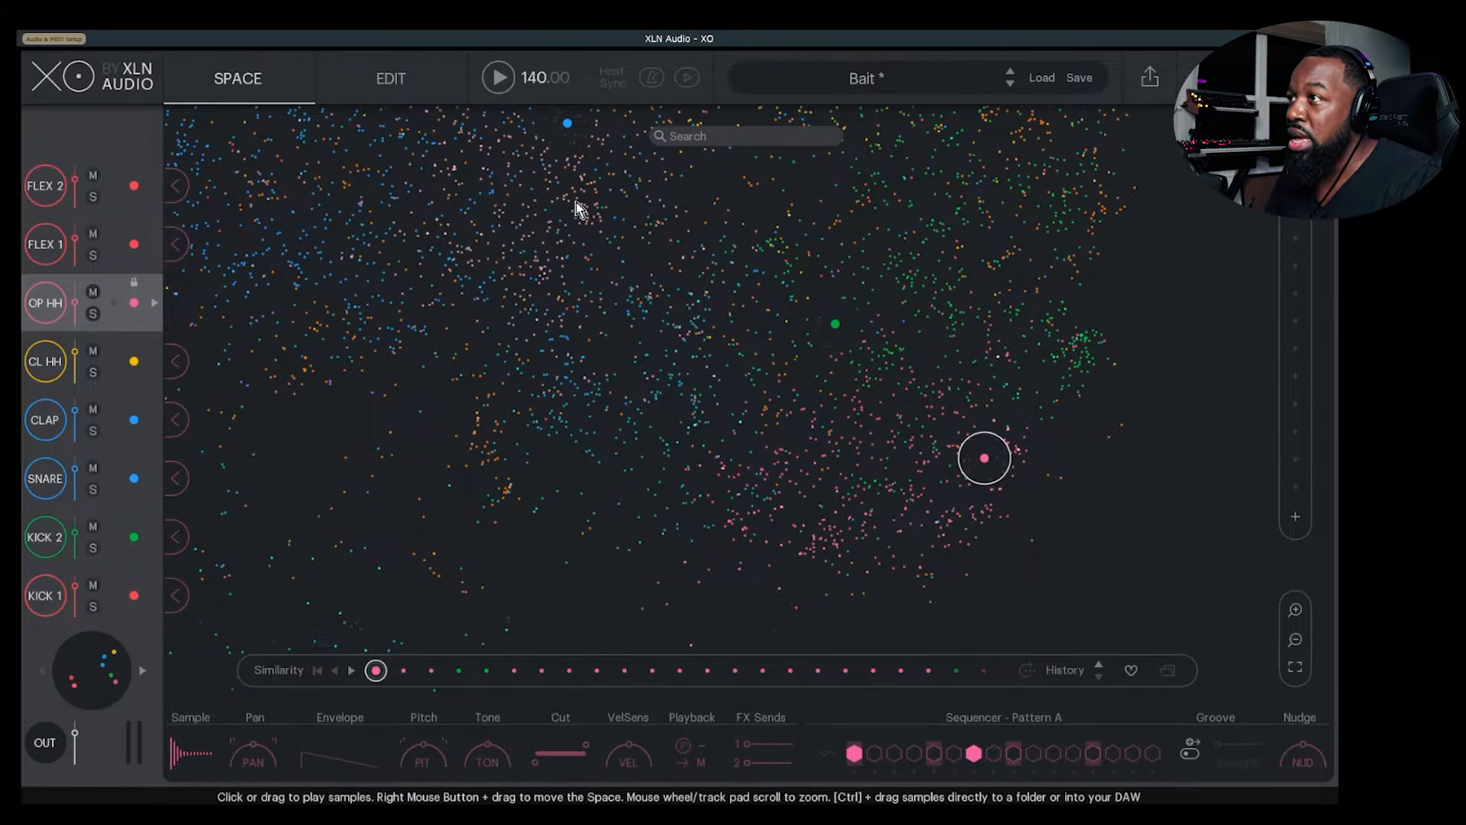
Play the Bait beat in the Edit view and compare sequencer patterns A and B
{"action": "left_click", "coordinate": [395, 80]}
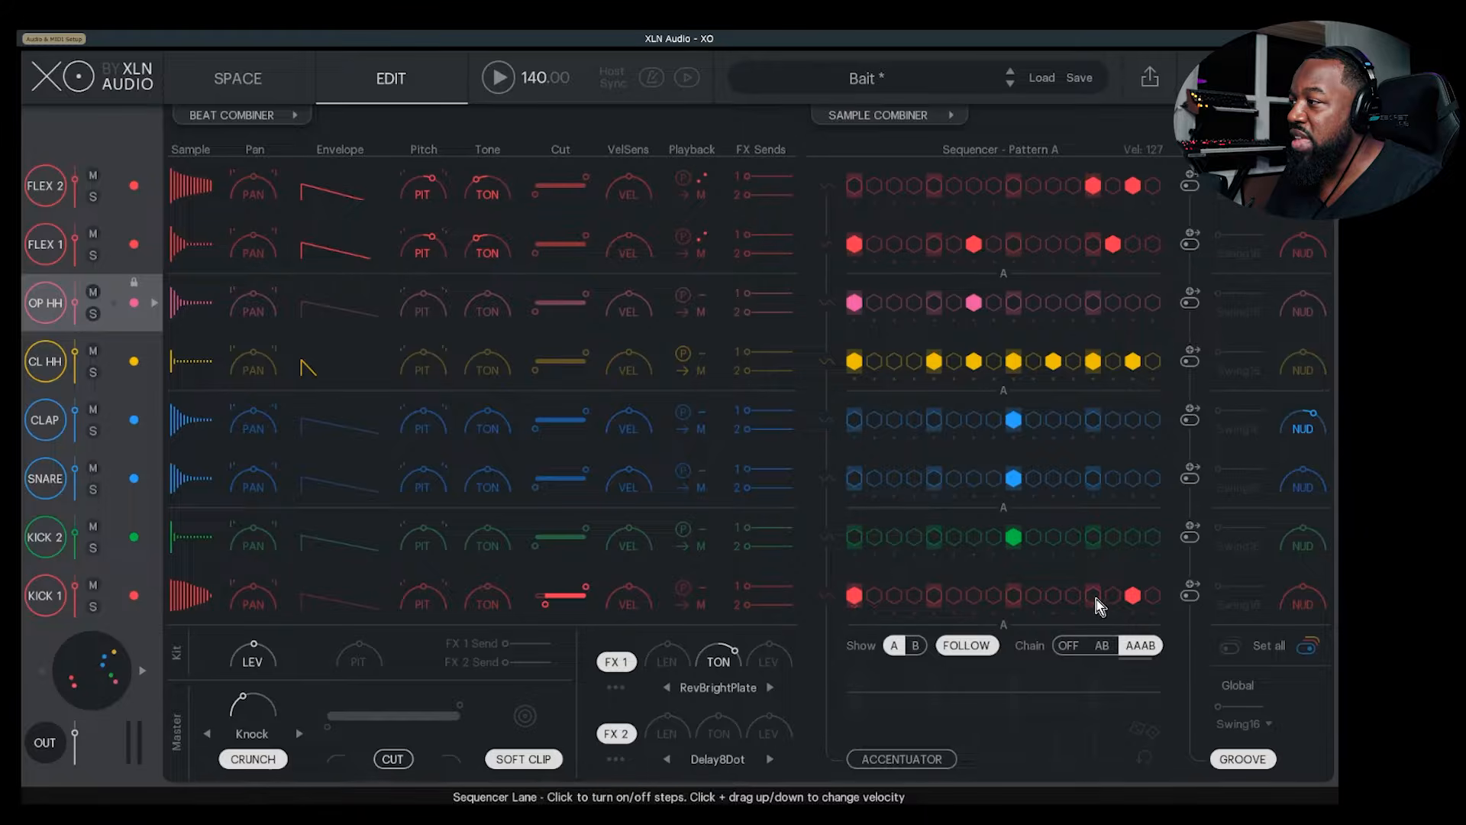
{"action": "key", "text": "space"}
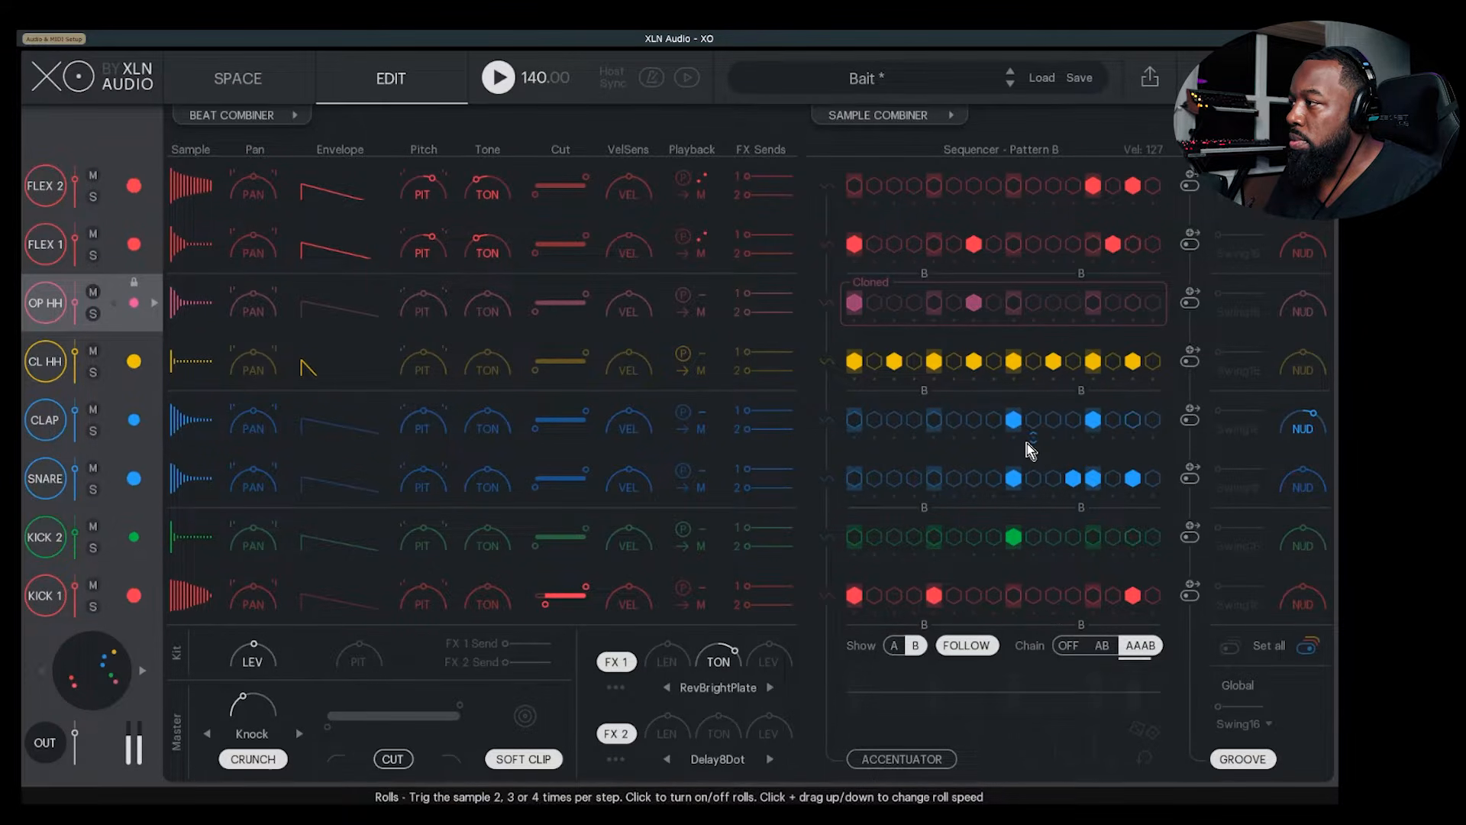
{"action": "key", "text": "space"}
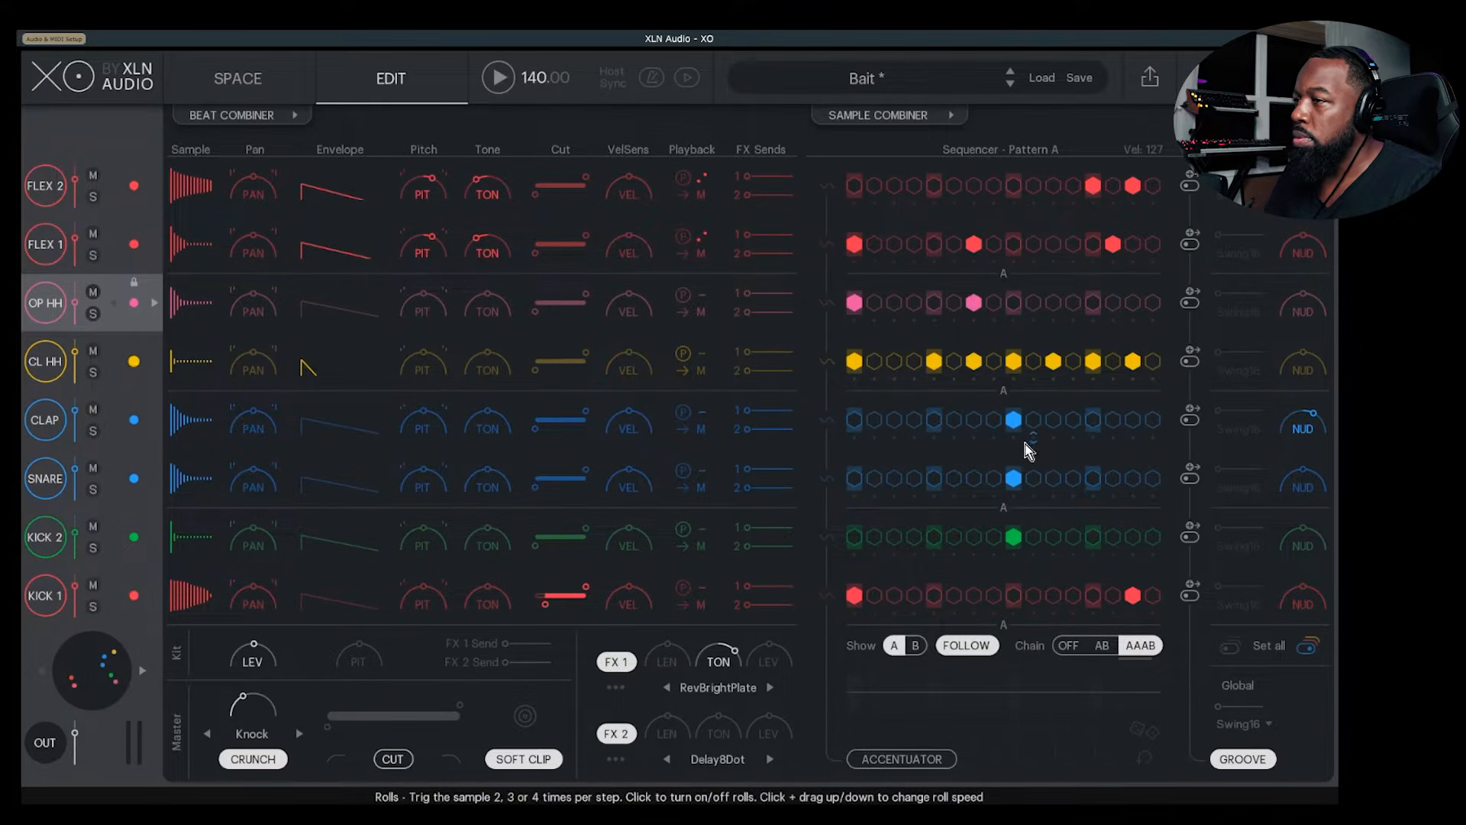
{"action": "left_click", "coordinate": [916, 648]}
{"action": "left_click", "coordinate": [910, 649]}
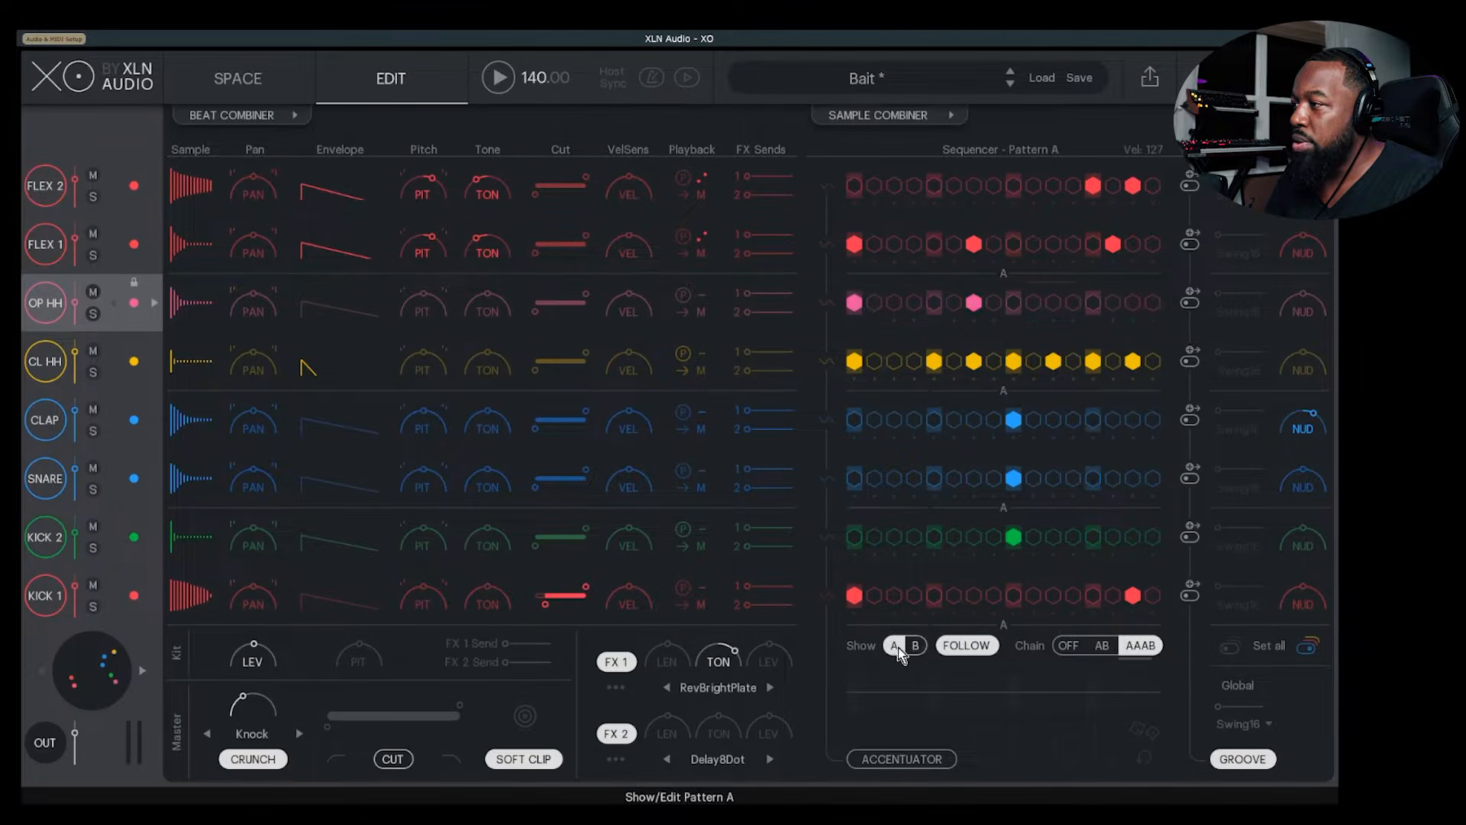
{"action": "left_click", "coordinate": [913, 648]}
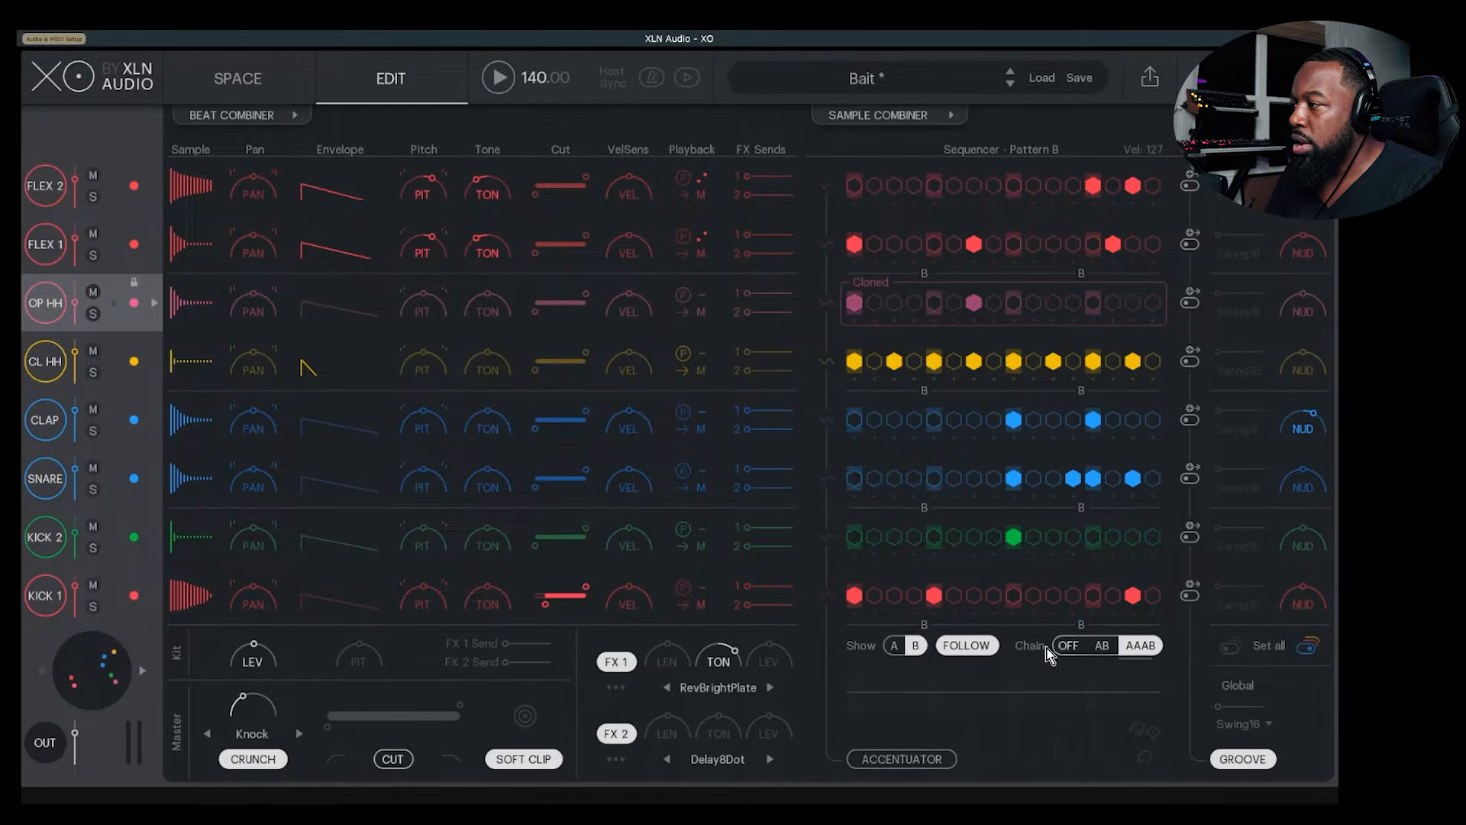
Review the sequencer's AB and AAAB chain modes and the global groove amount
{"action": "left_click", "coordinate": [1102, 646]}
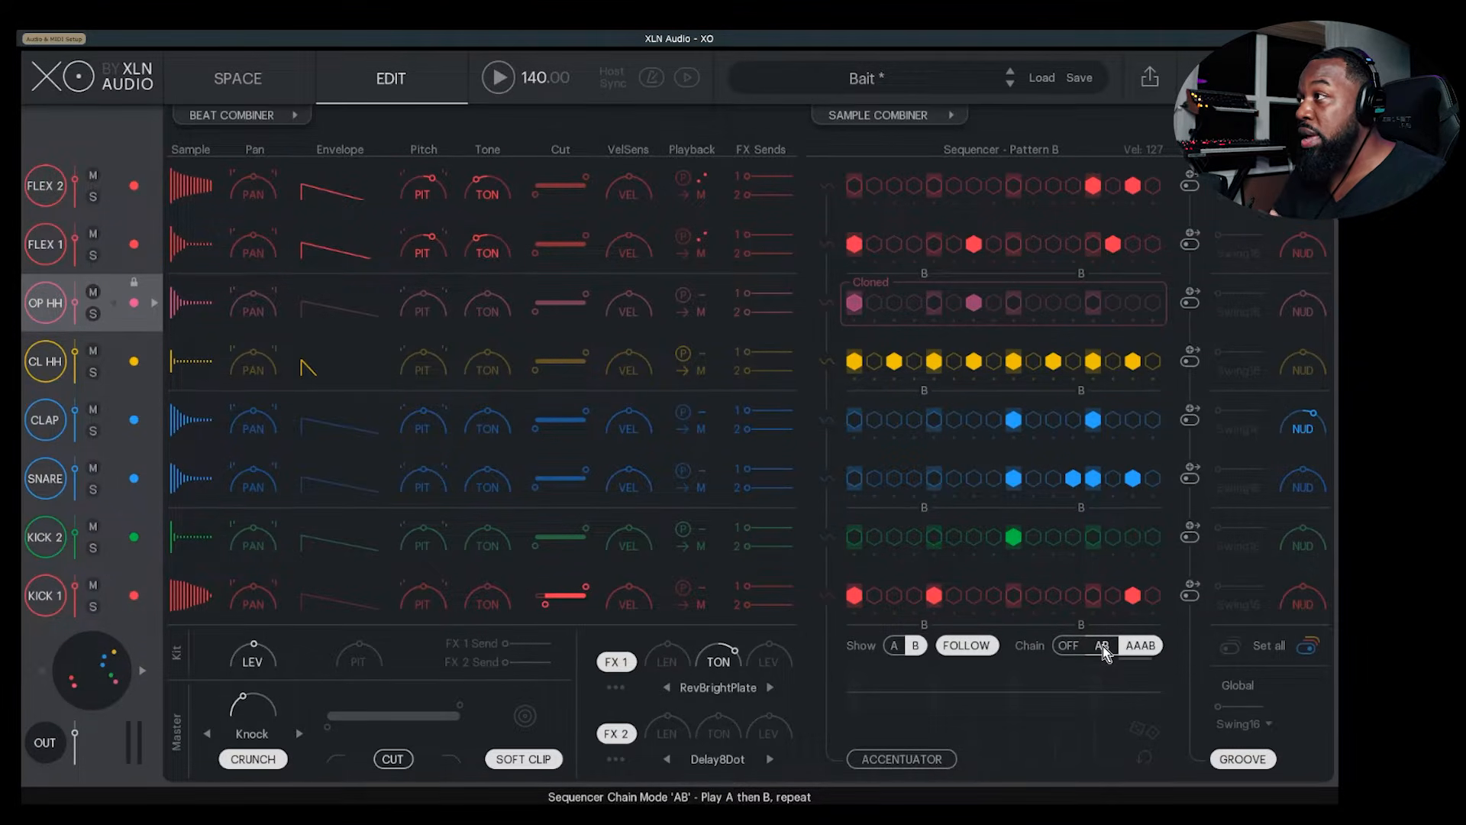
{"action": "left_click", "coordinate": [1141, 648]}
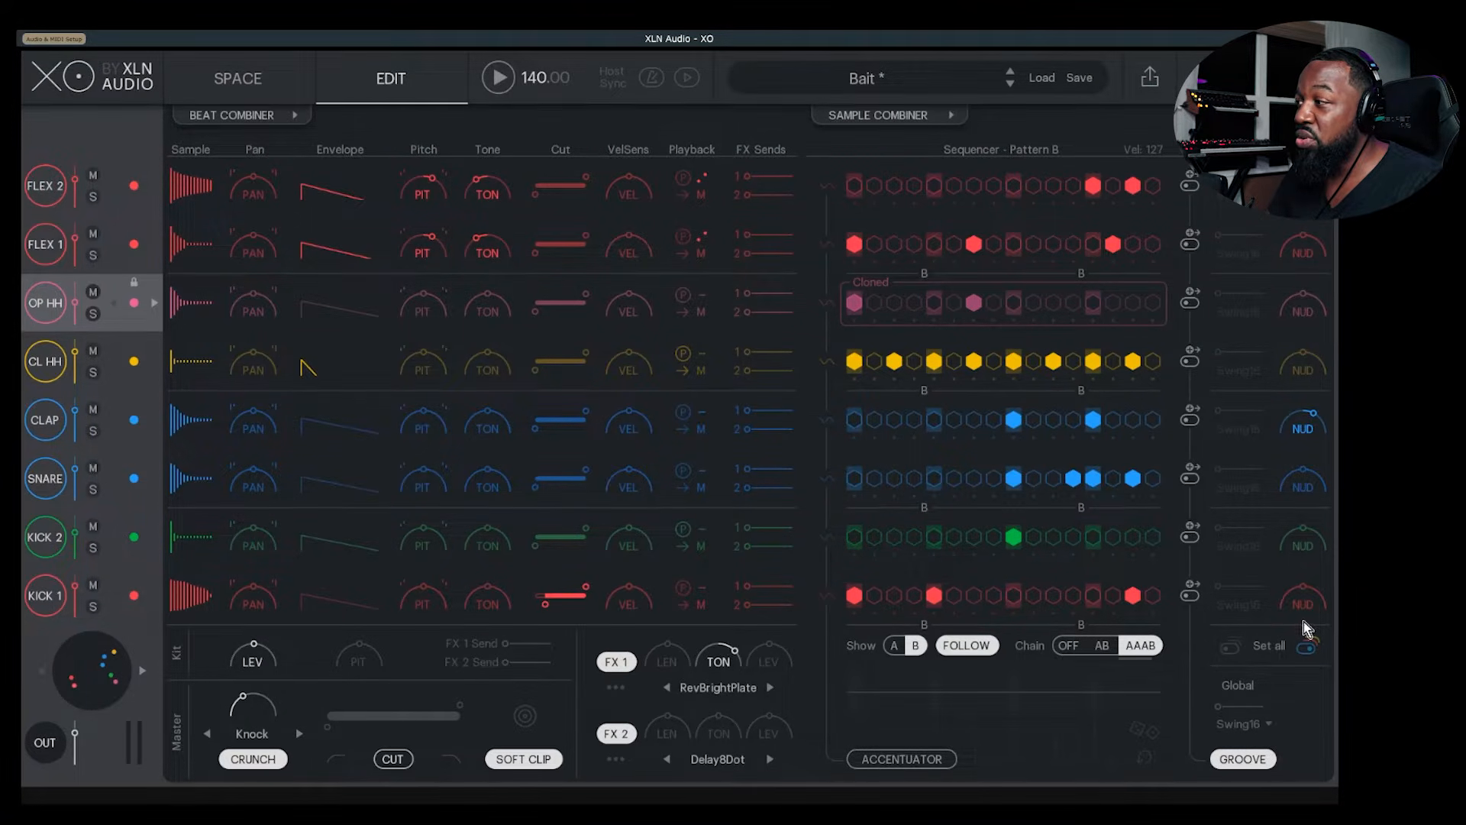
{"action": "mouse_move", "coordinate": [1219, 707]}
{"action": "left_mouse_down"}
{"action": "mouse_move", "coordinate": [1237, 712]}
{"action": "mouse_move", "coordinate": [1218, 709]}
{"action": "left_mouse_up"}
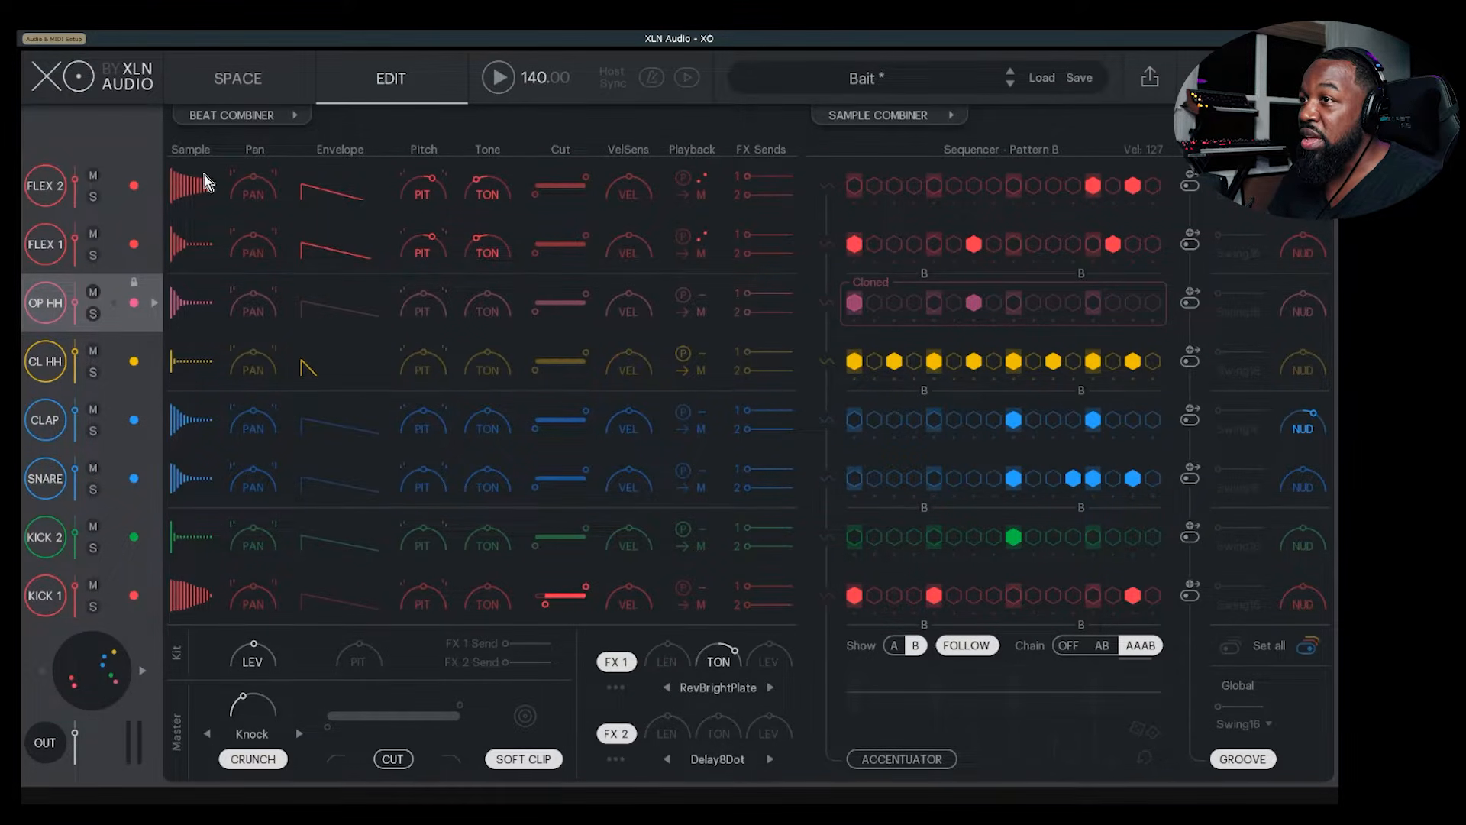
Set the FLEX 2 channel's FX 1 send to 39% and look through the FX 1 reverb and delay algorithms
{"action": "left_click_drag", "start_coordinate": [746, 177], "coordinate": [763, 181]}
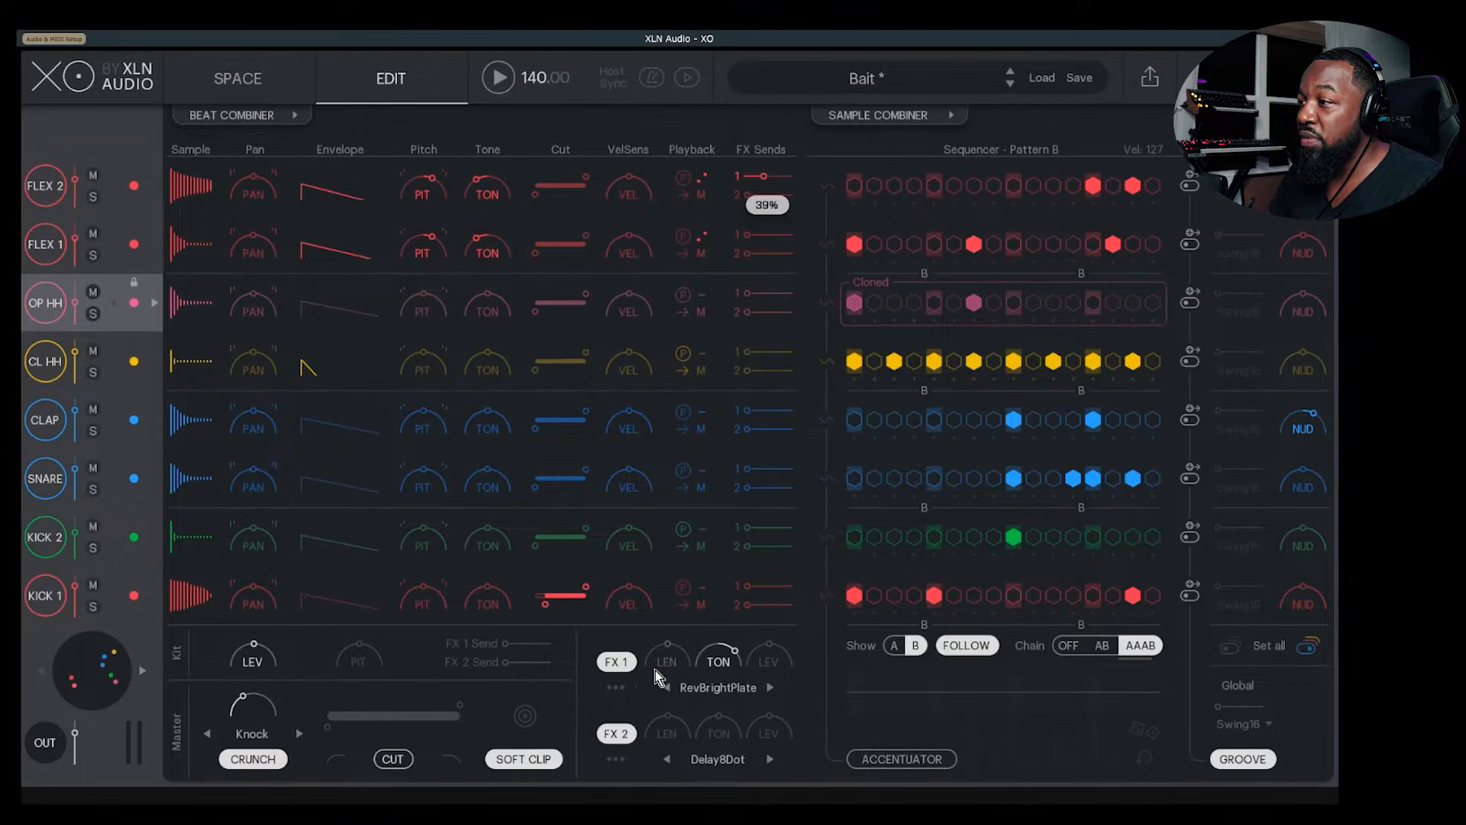
{"action": "left_click", "coordinate": [709, 690]}
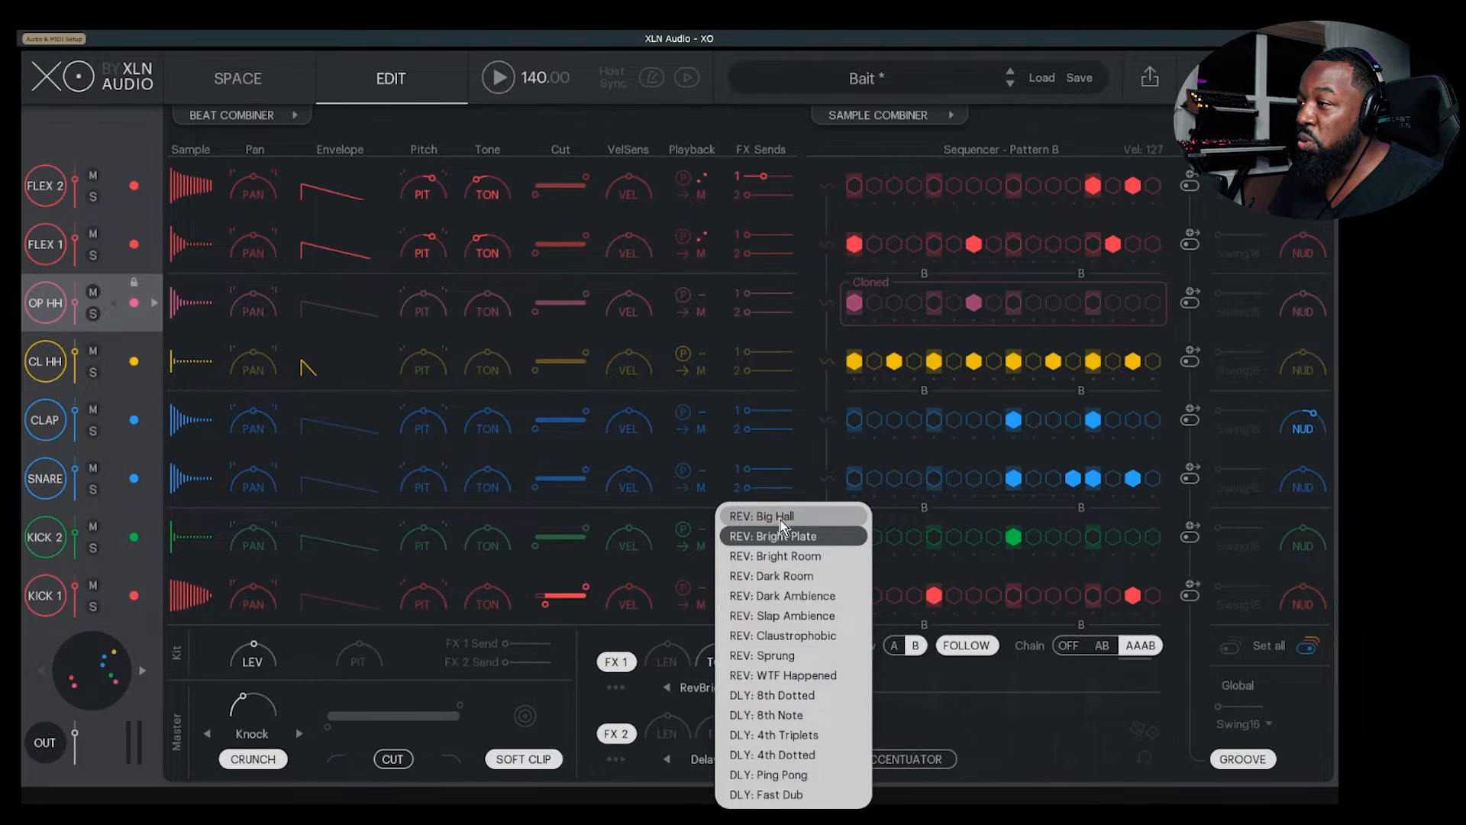
{"action": "left_click", "coordinate": [703, 685]}
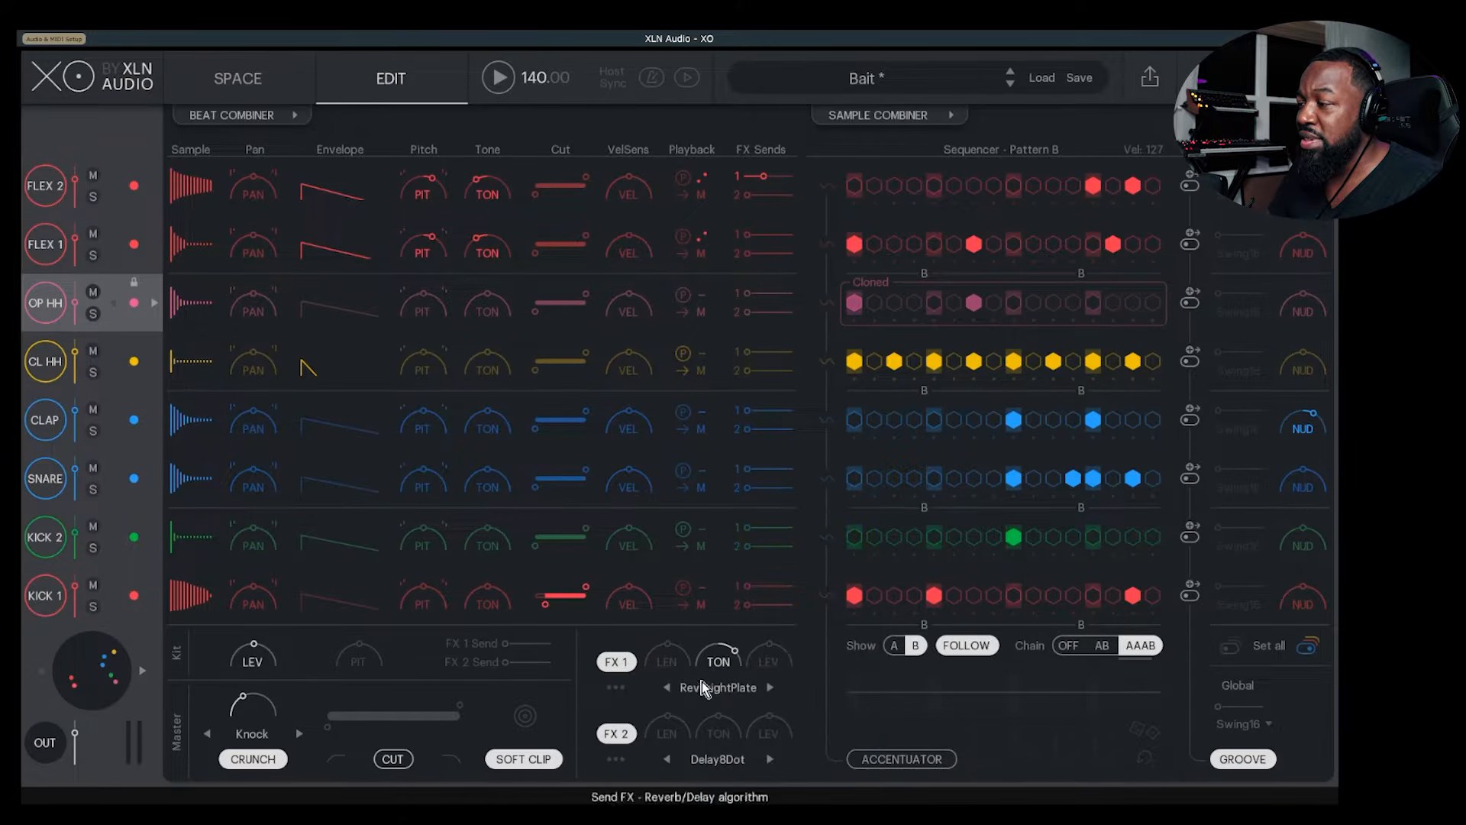
Step the whole kit through similar samples on all eight channels at once, auditioning the variations with the beat playing
{"action": "left_click", "coordinate": [42, 671]}
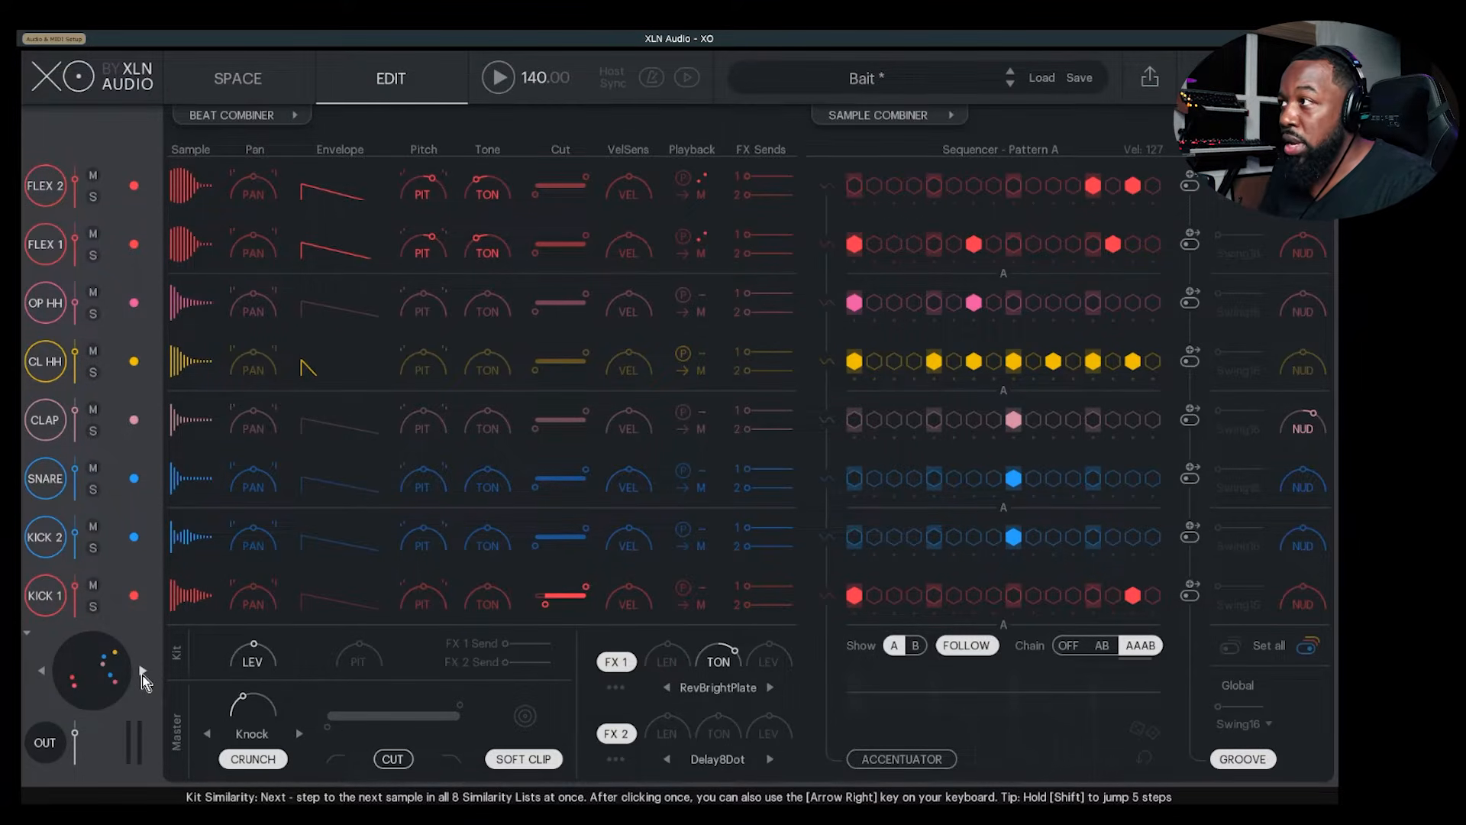
{"action": "key", "text": "space"}
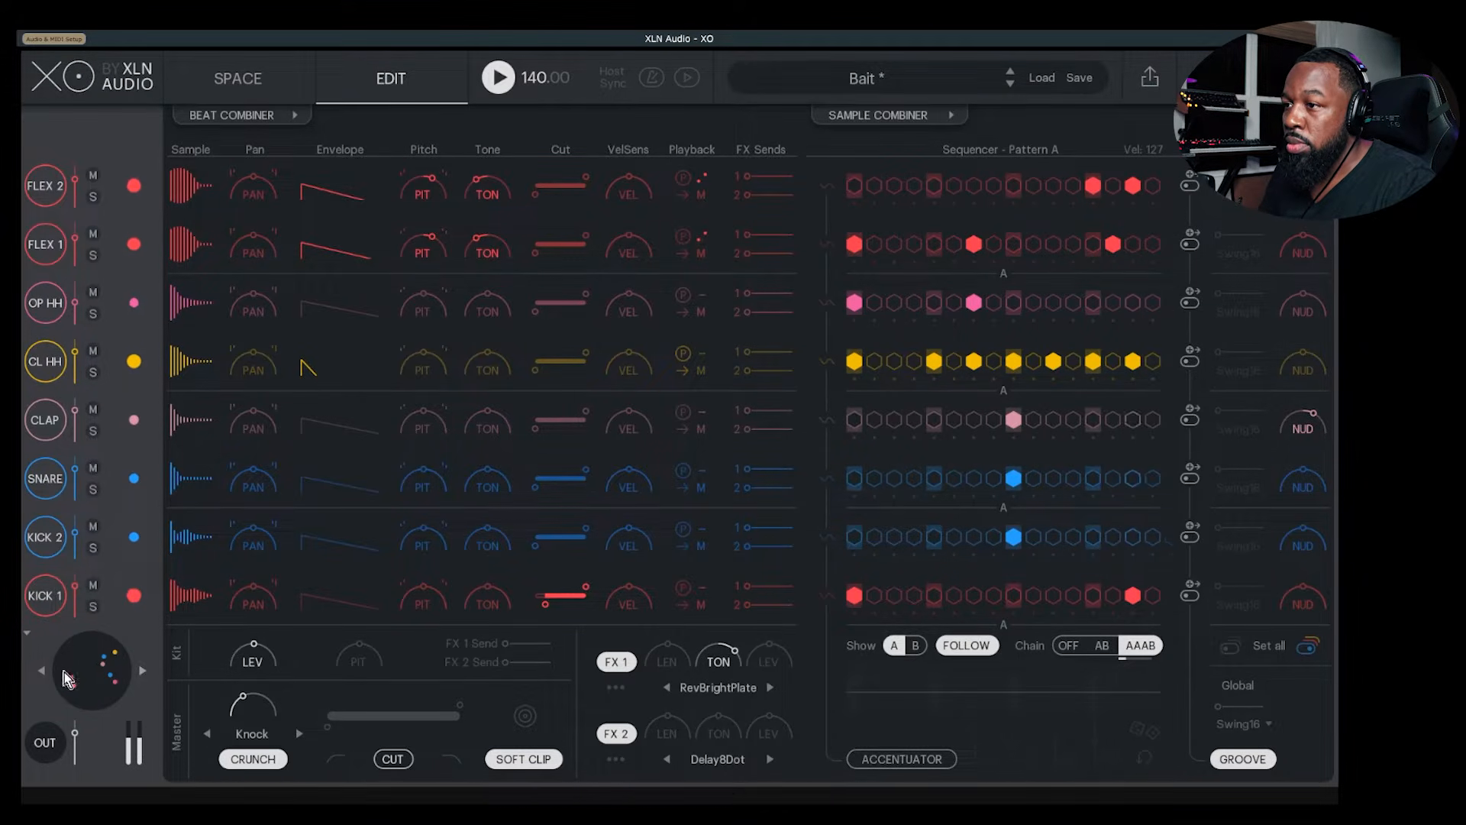
{"action": "left_click", "coordinate": [144, 673]}
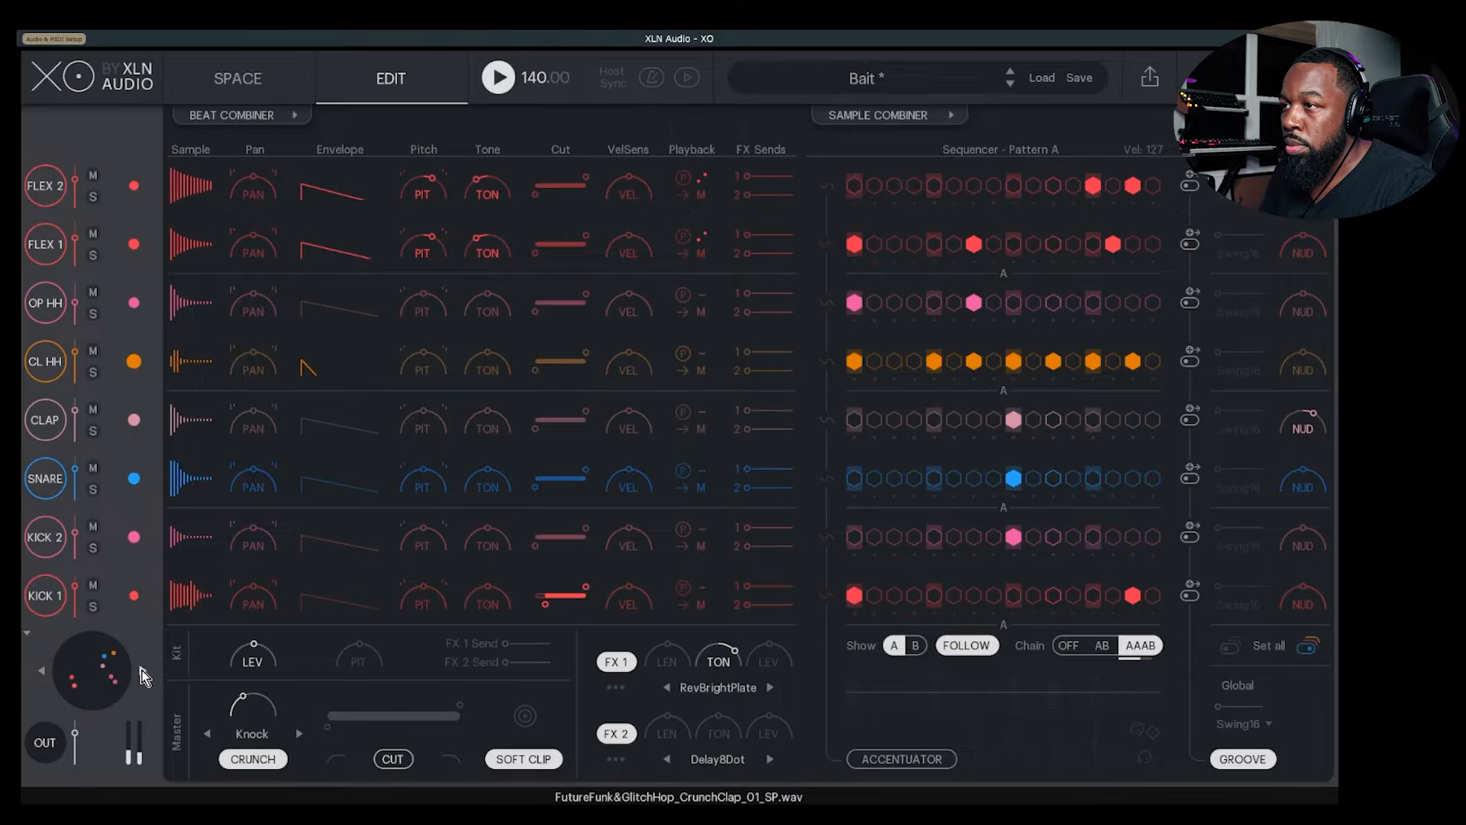
{"action": "left_click", "coordinate": [144, 674]}
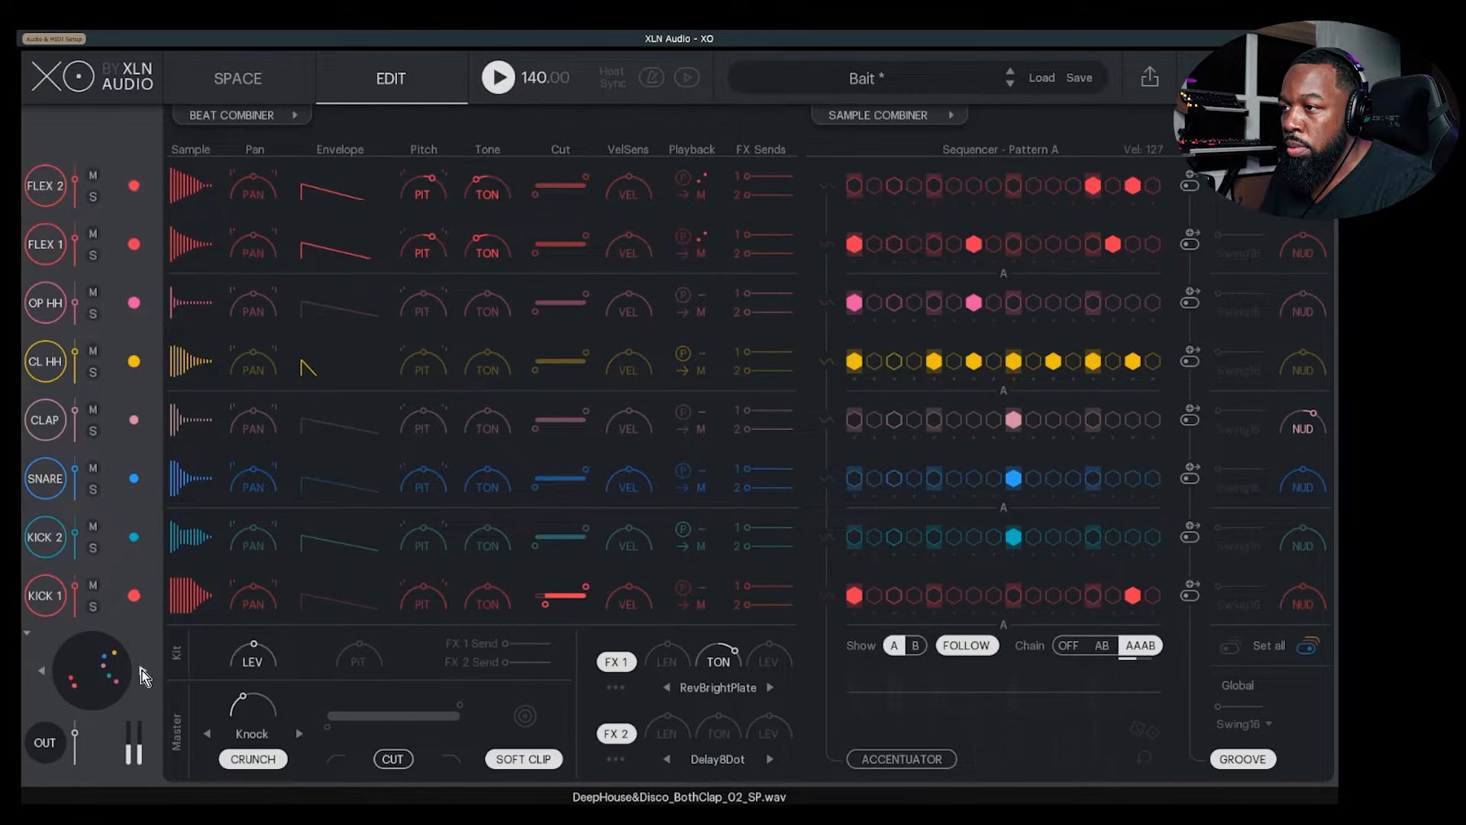
{"action": "key", "text": "space"}
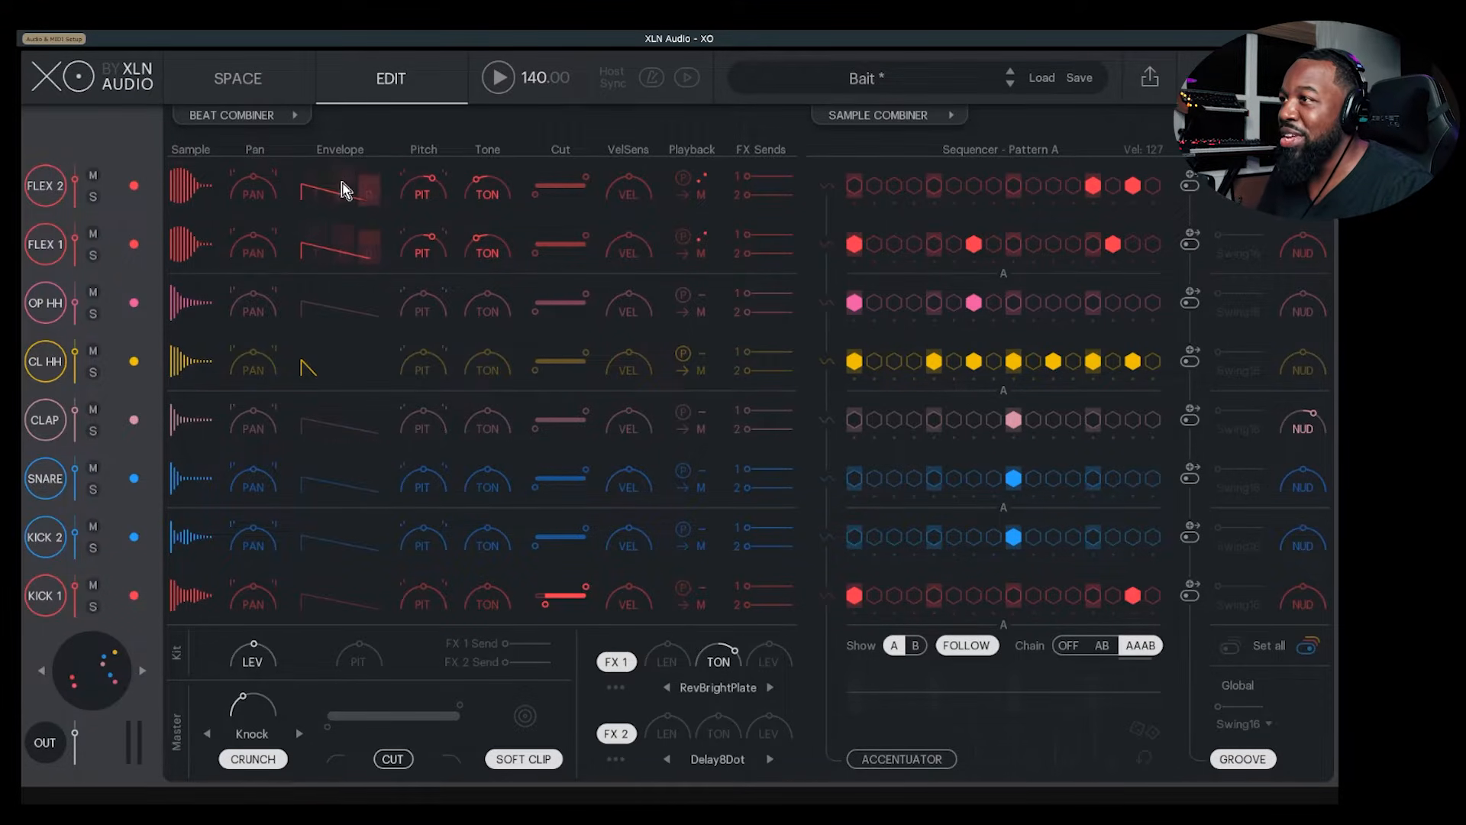
In the Beat Combiner, set the CL HH level to 6.3 dB and give it the second preset-extracted pattern during playback
{"action": "left_click", "coordinate": [294, 126]}
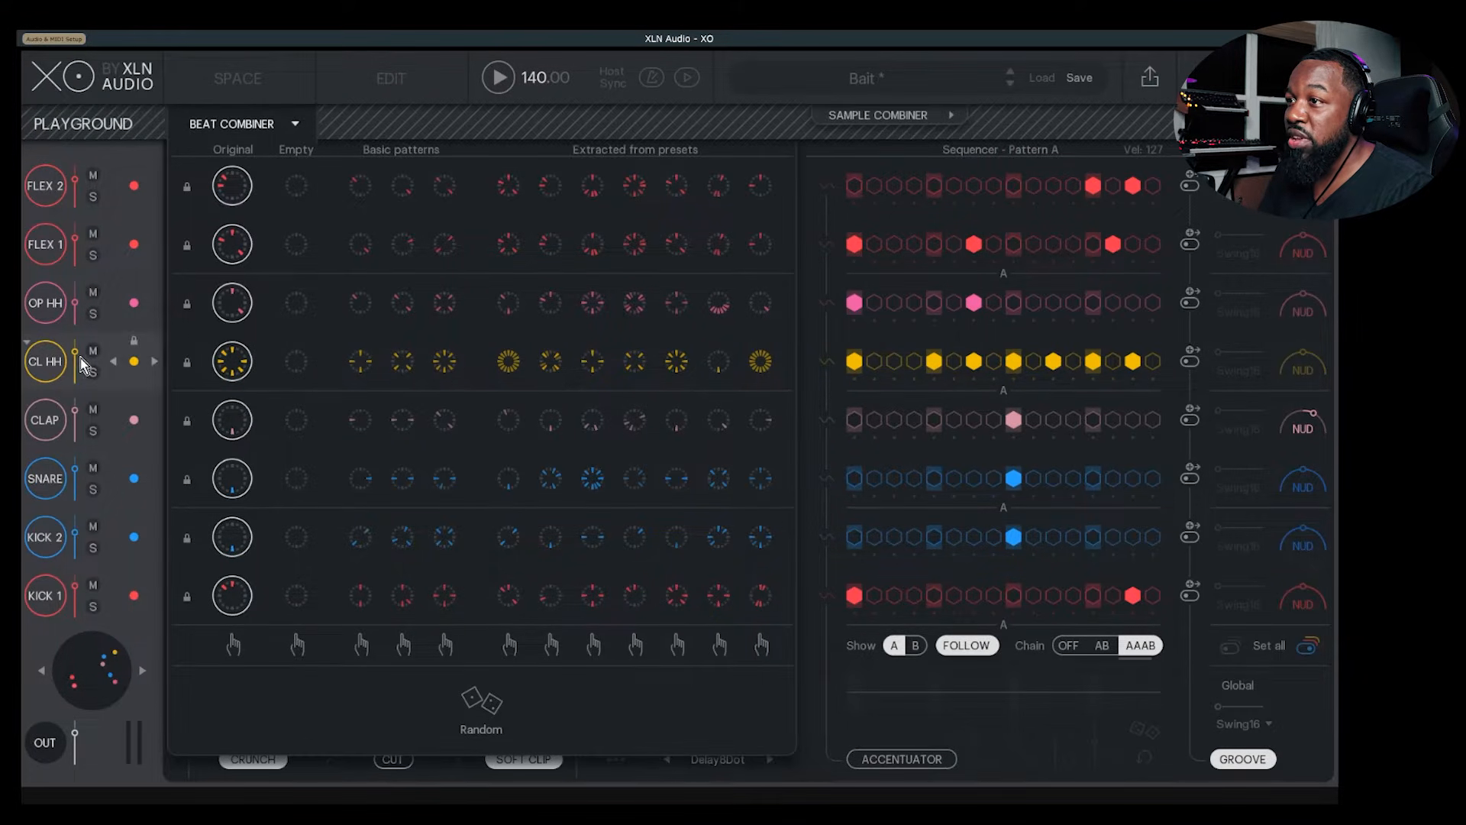
{"action": "mouse_move", "coordinate": [77, 358]}
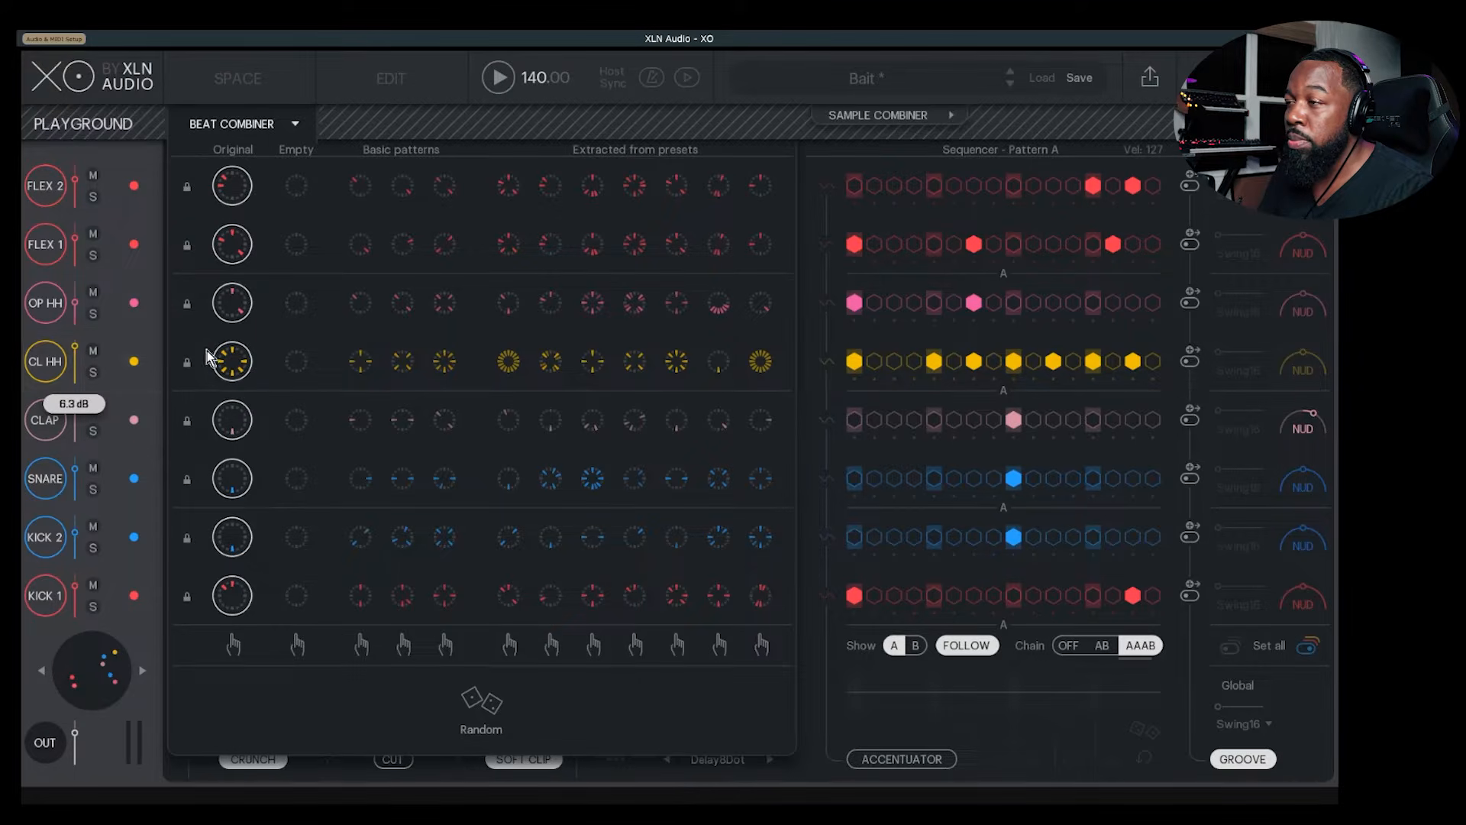
{"action": "key", "text": "space"}
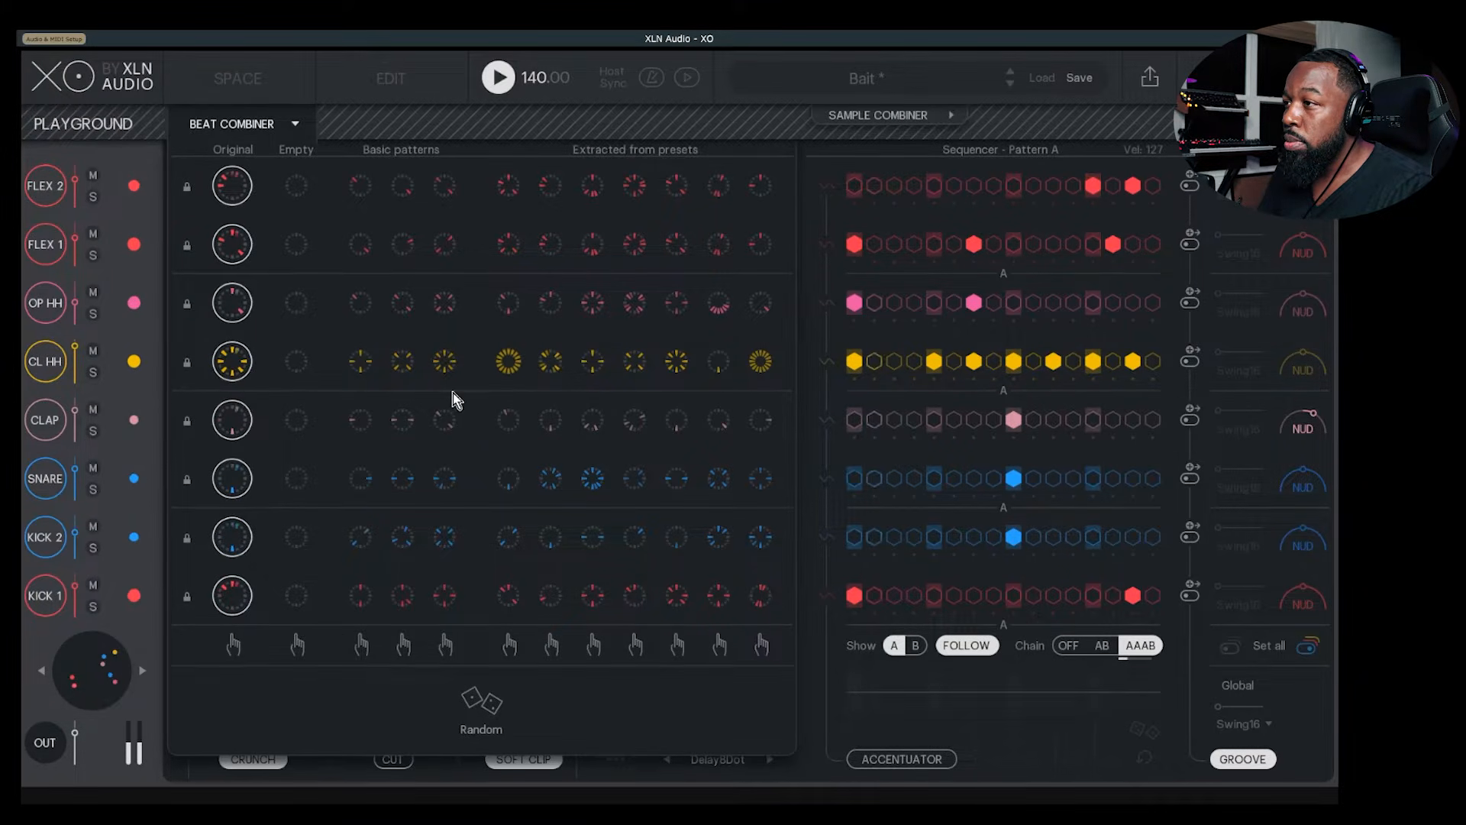
{"action": "left_click", "coordinate": [547, 372]}
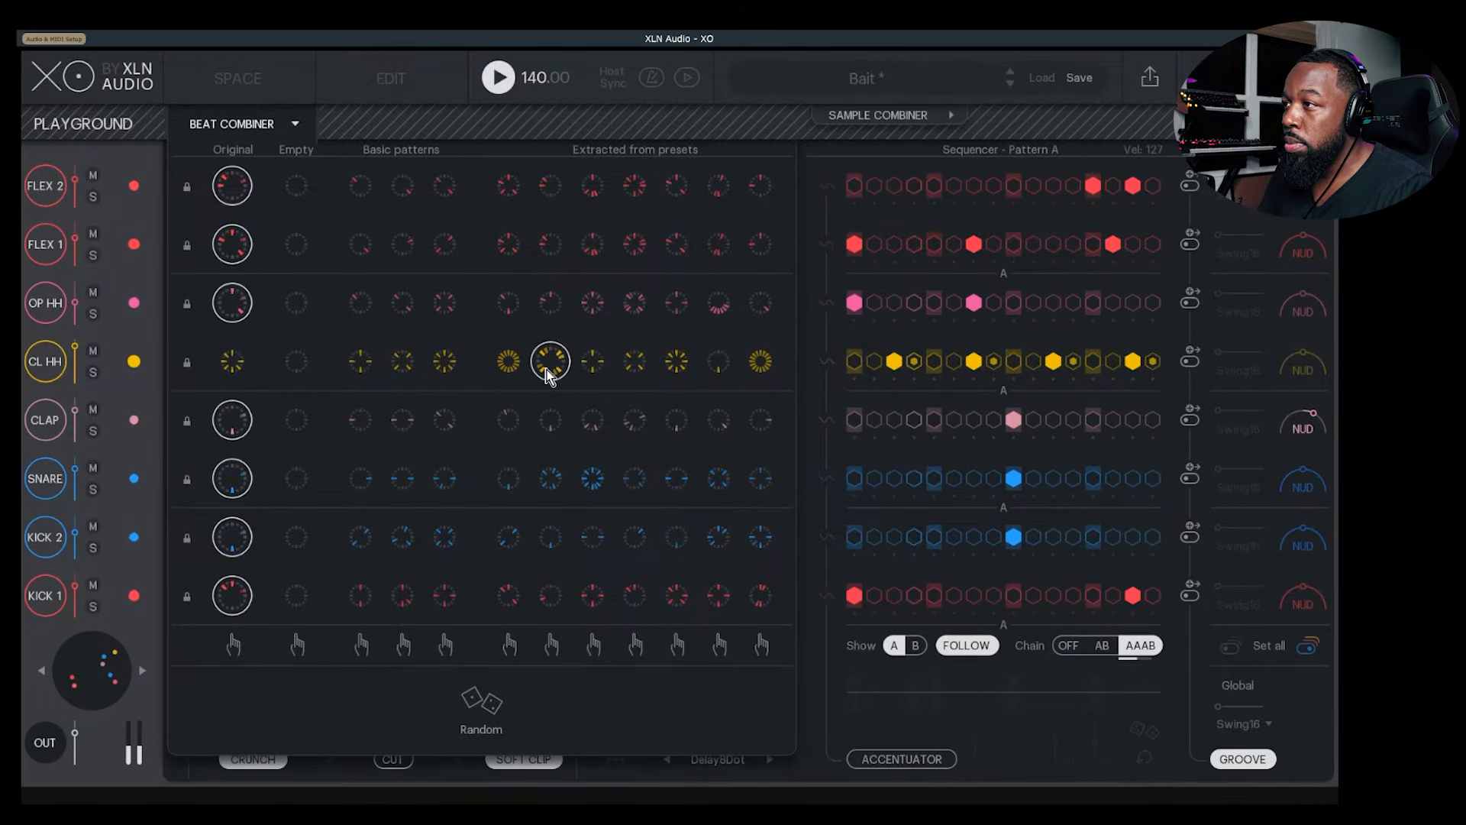
Audition the fifth and seventh preset-extracted patterns and the third basic pattern on CL HH, and restore its original pattern
{"action": "left_click", "coordinate": [683, 369]}
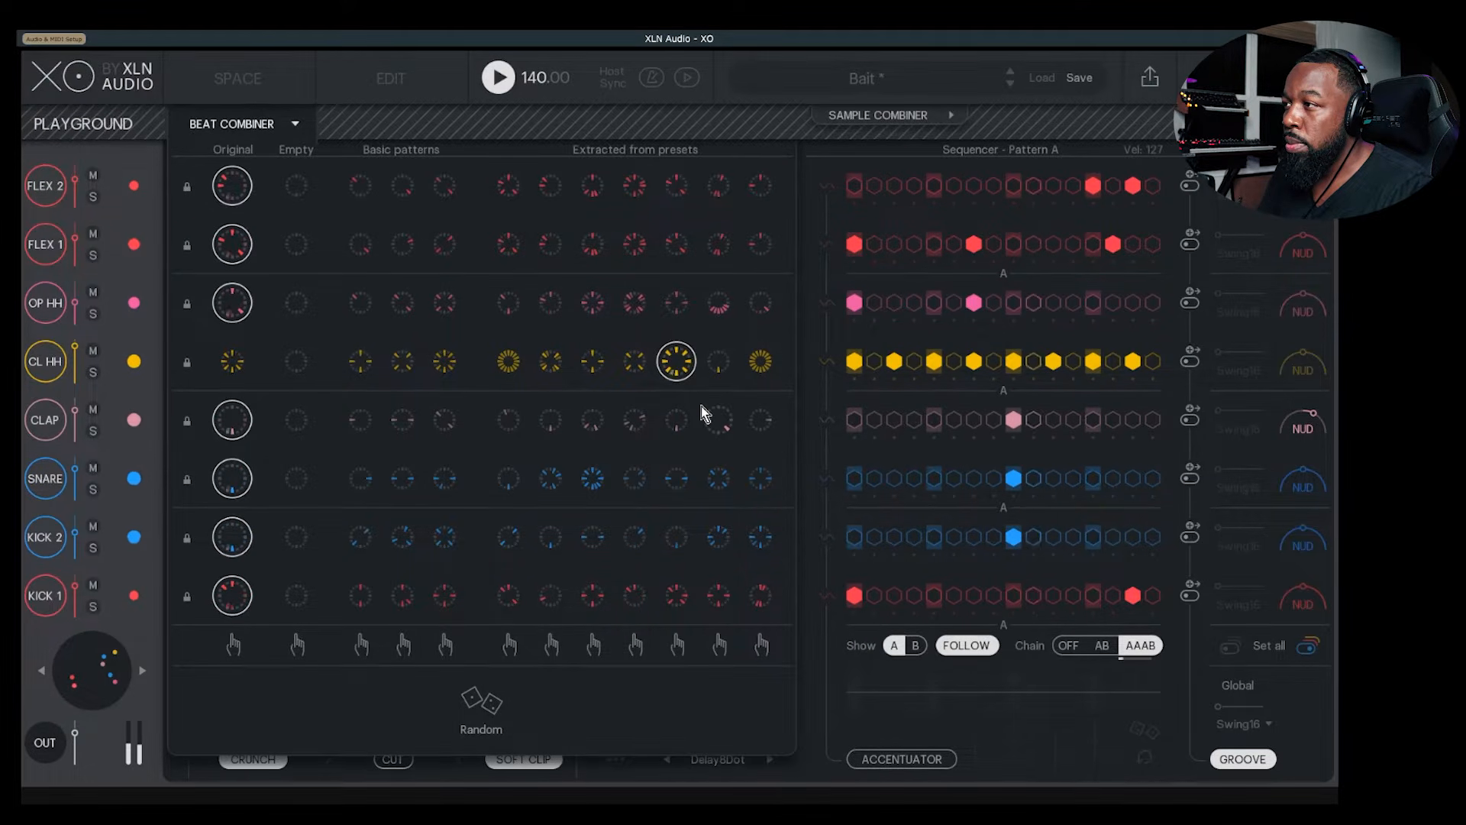
{"action": "left_click", "coordinate": [761, 363]}
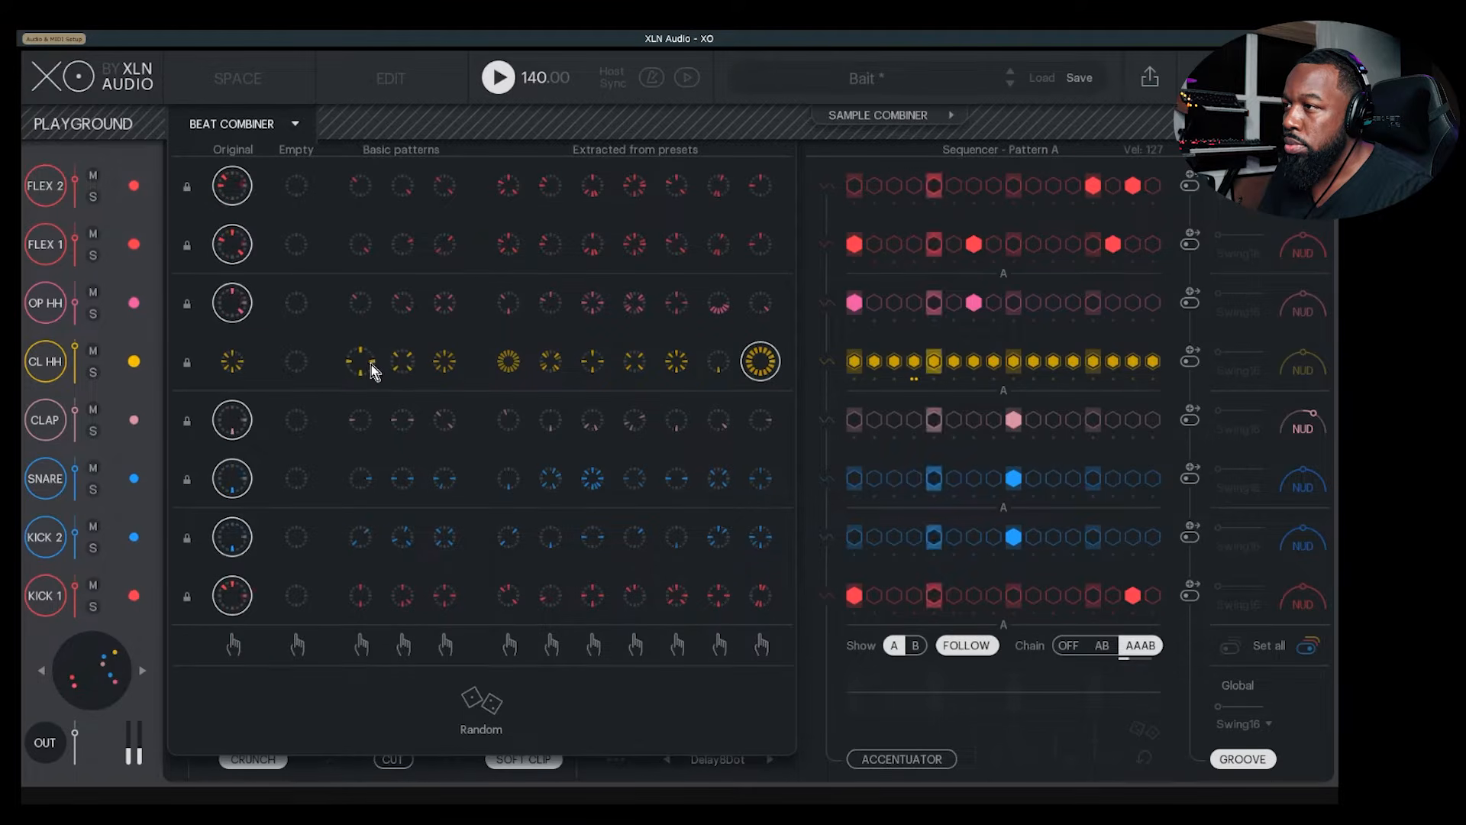
{"action": "left_click", "coordinate": [440, 365]}
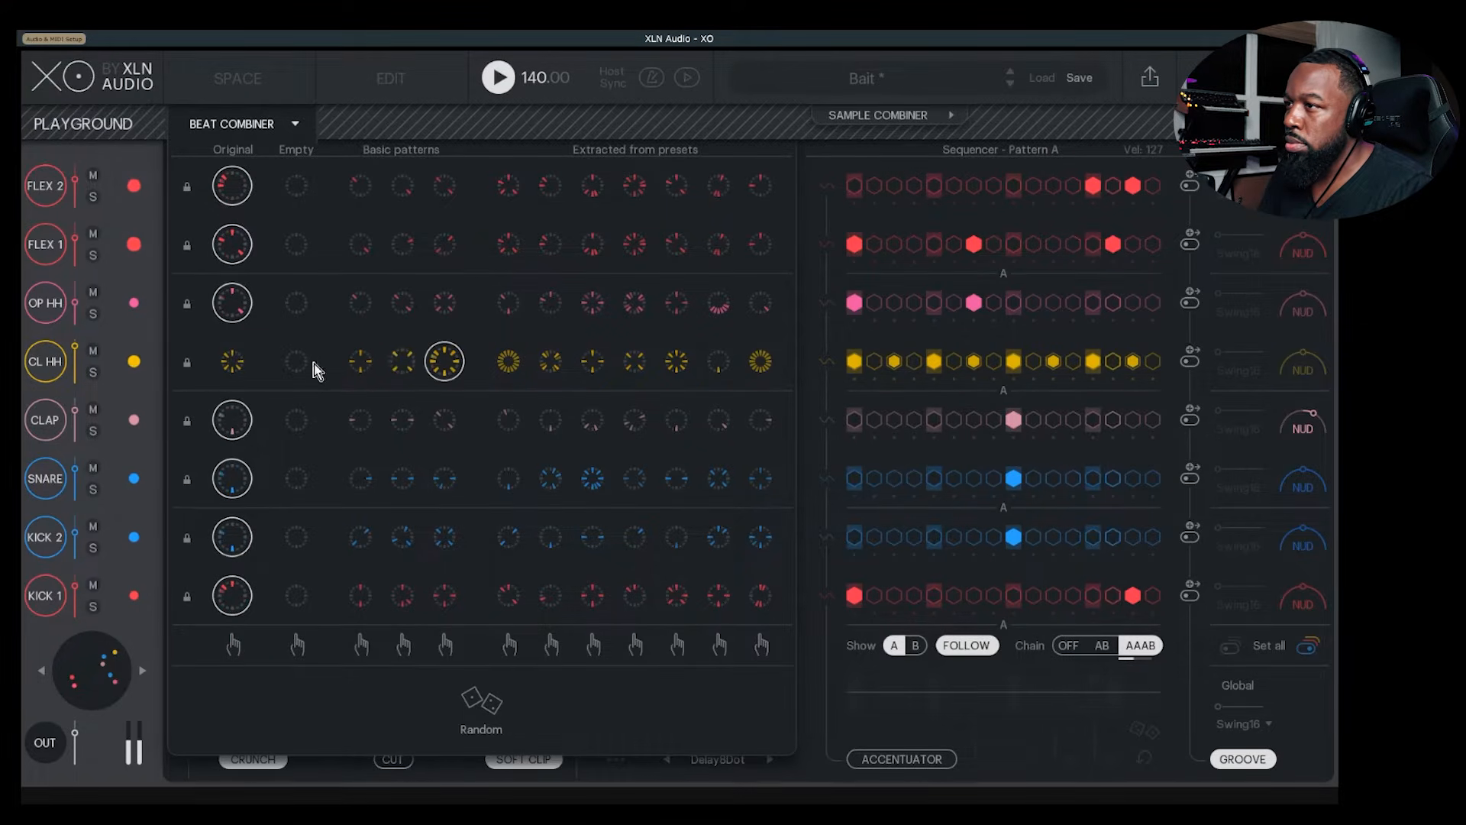
{"action": "left_click", "coordinate": [238, 368]}
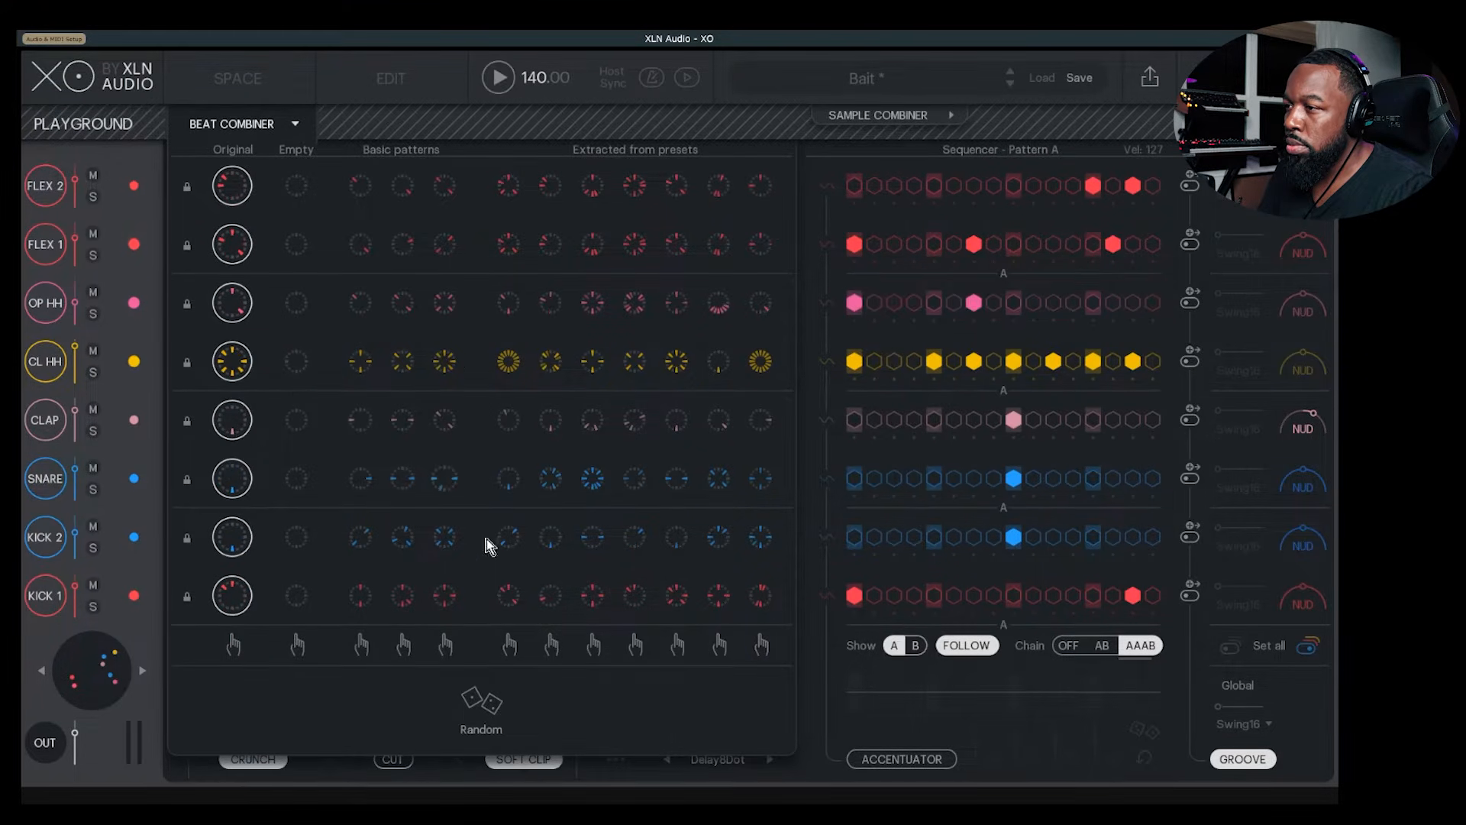
Try the fifth preset-extracted pattern on KICK 1 during playback, and return the channel to its original pattern
{"action": "left_click", "coordinate": [676, 596]}
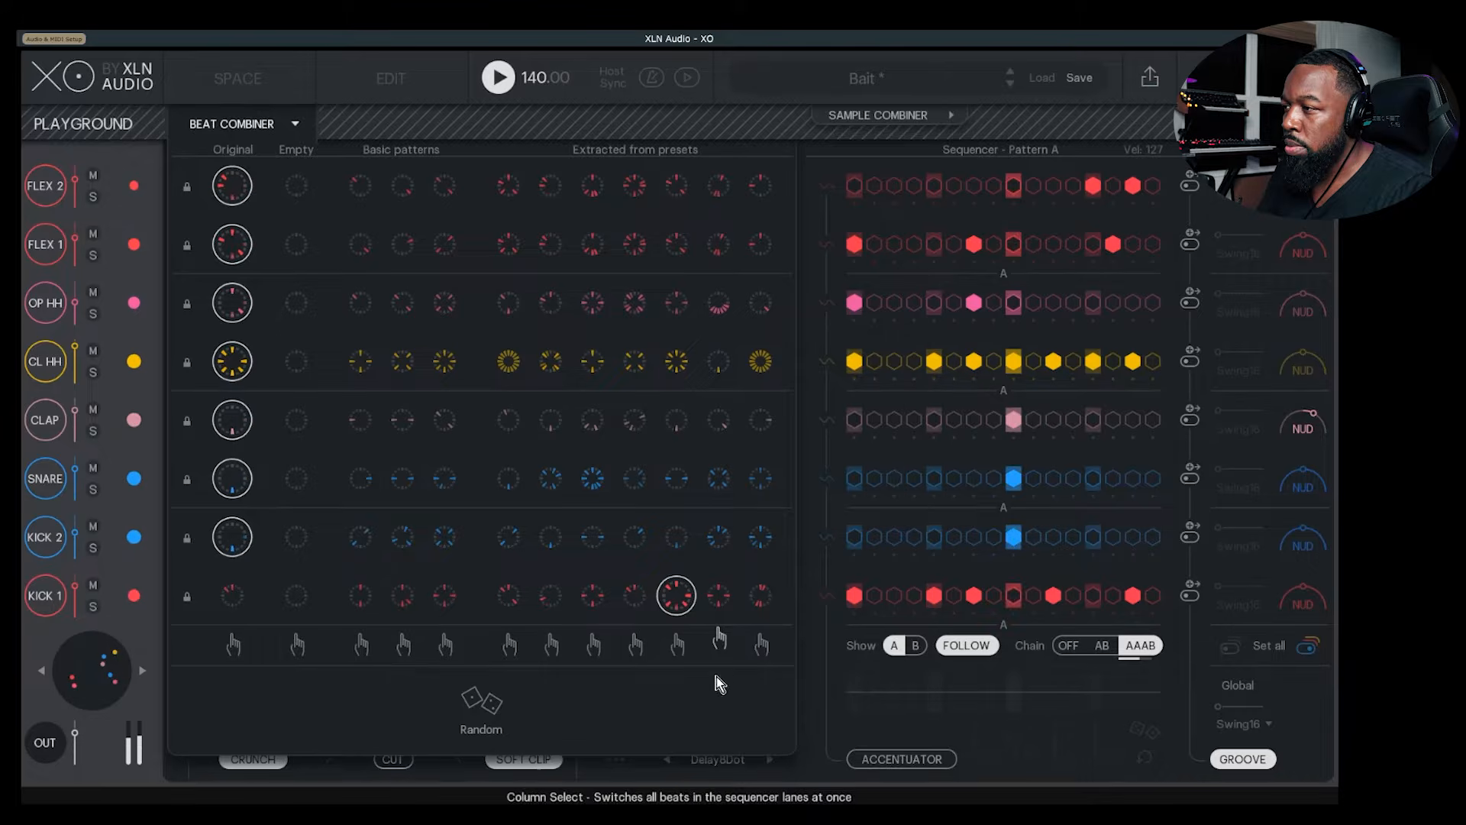
{"action": "left_click", "coordinate": [233, 598]}
{"action": "key", "text": "space"}
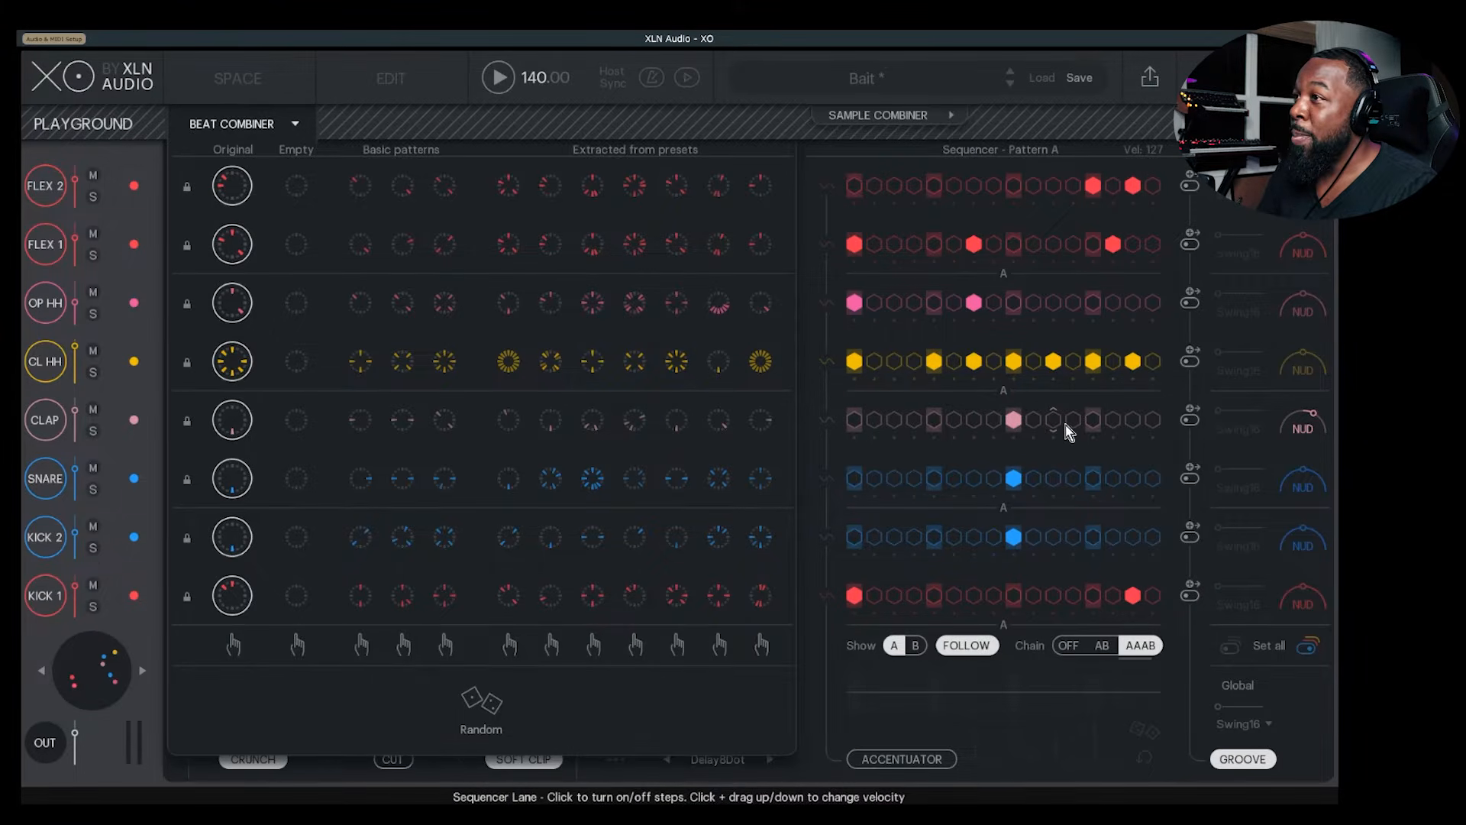
Switch from the Beat Combiner to the Sample Combiner and review the Live Filter's sample type, frequency, length and sample folder options
{"action": "left_click", "coordinate": [273, 124]}
{"action": "left_click", "coordinate": [852, 126]}
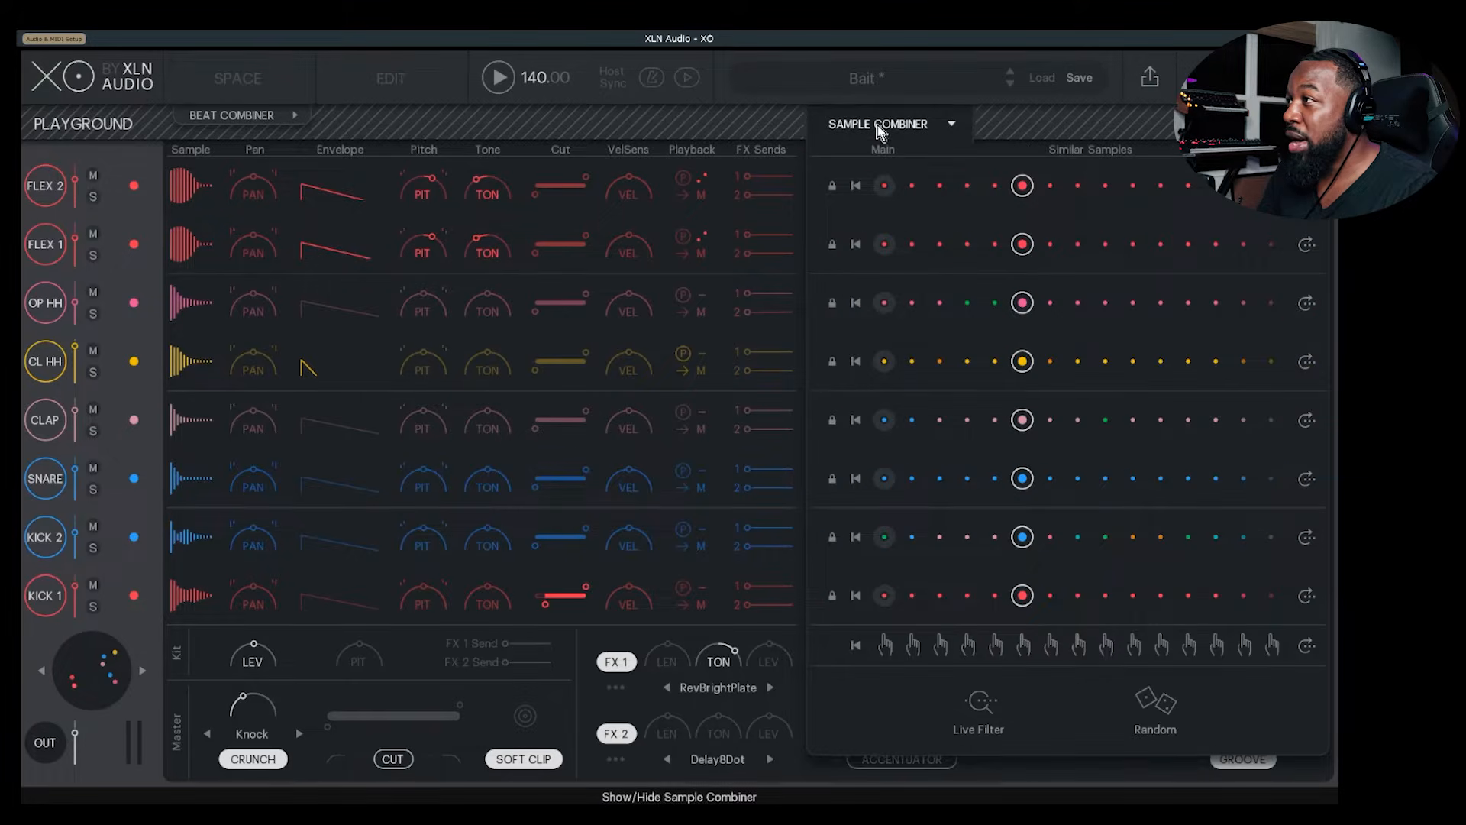
{"action": "left_click", "coordinate": [878, 128]}
{"action": "left_click", "coordinate": [920, 125]}
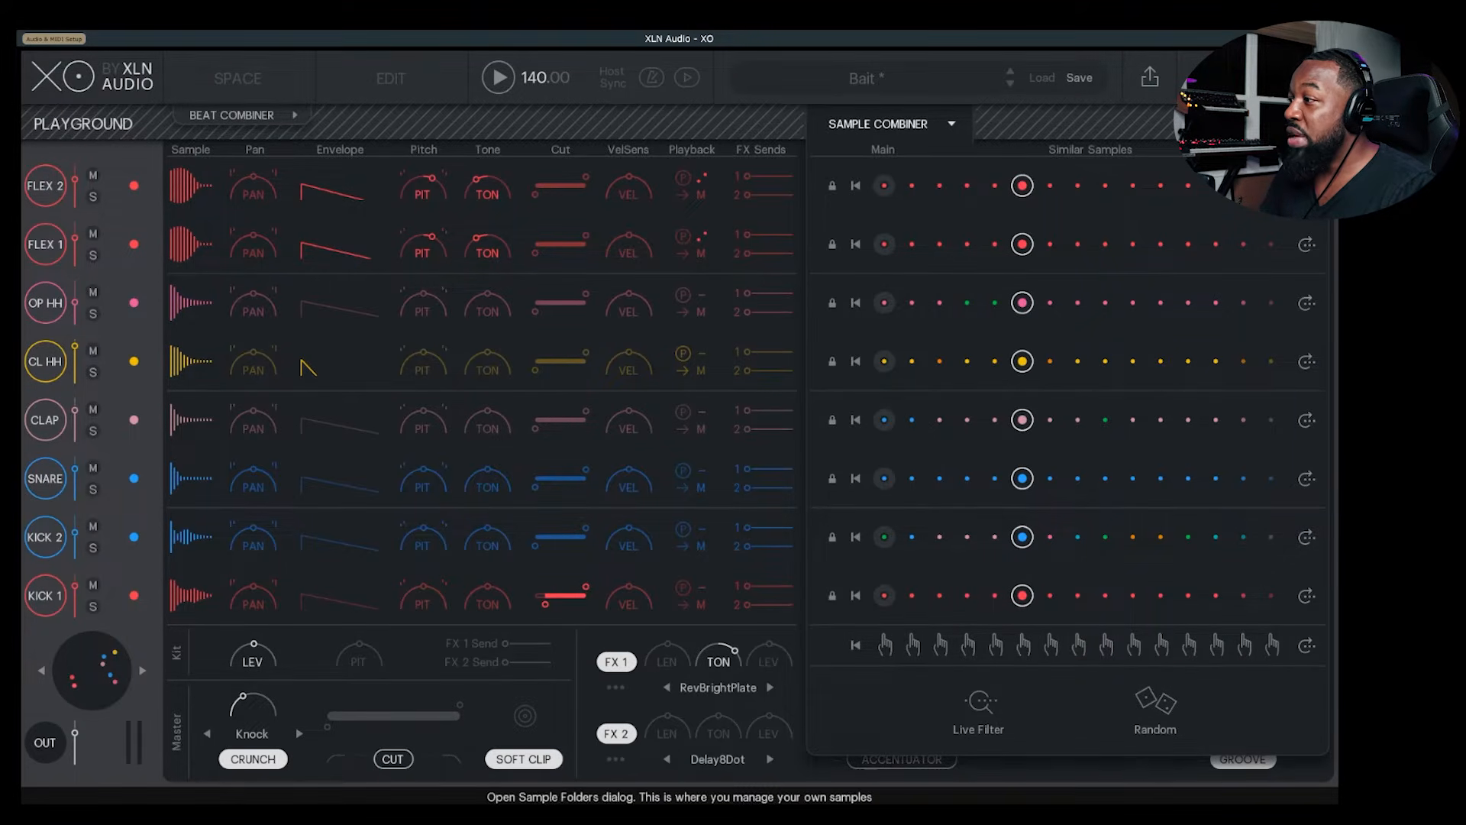
{"action": "left_click", "coordinate": [978, 710]}
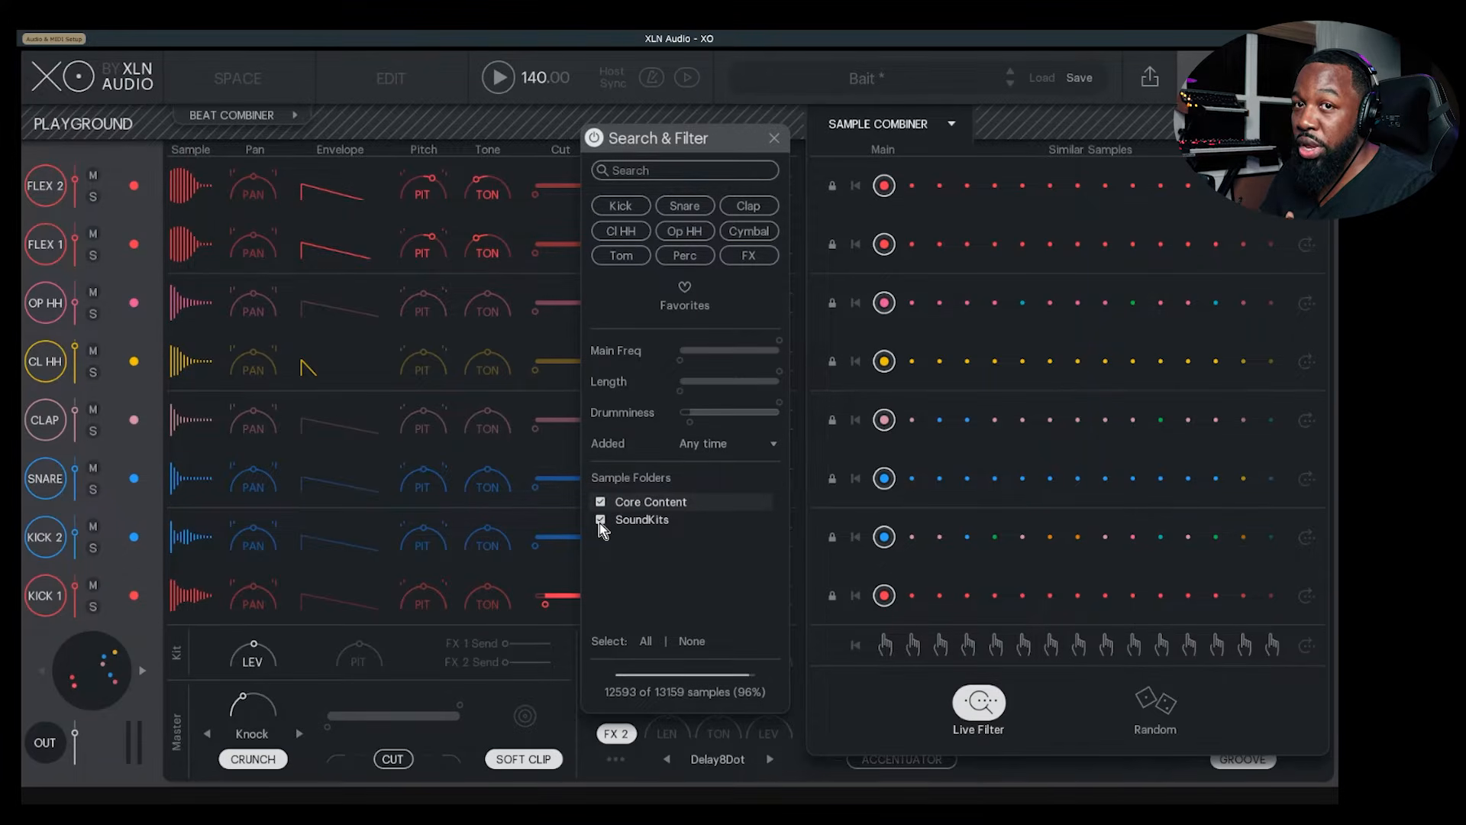
{"action": "left_click", "coordinate": [774, 139]}
Render the processed samples, stems and beat as WAVs for export
{"action": "left_click", "coordinate": [1151, 77]}
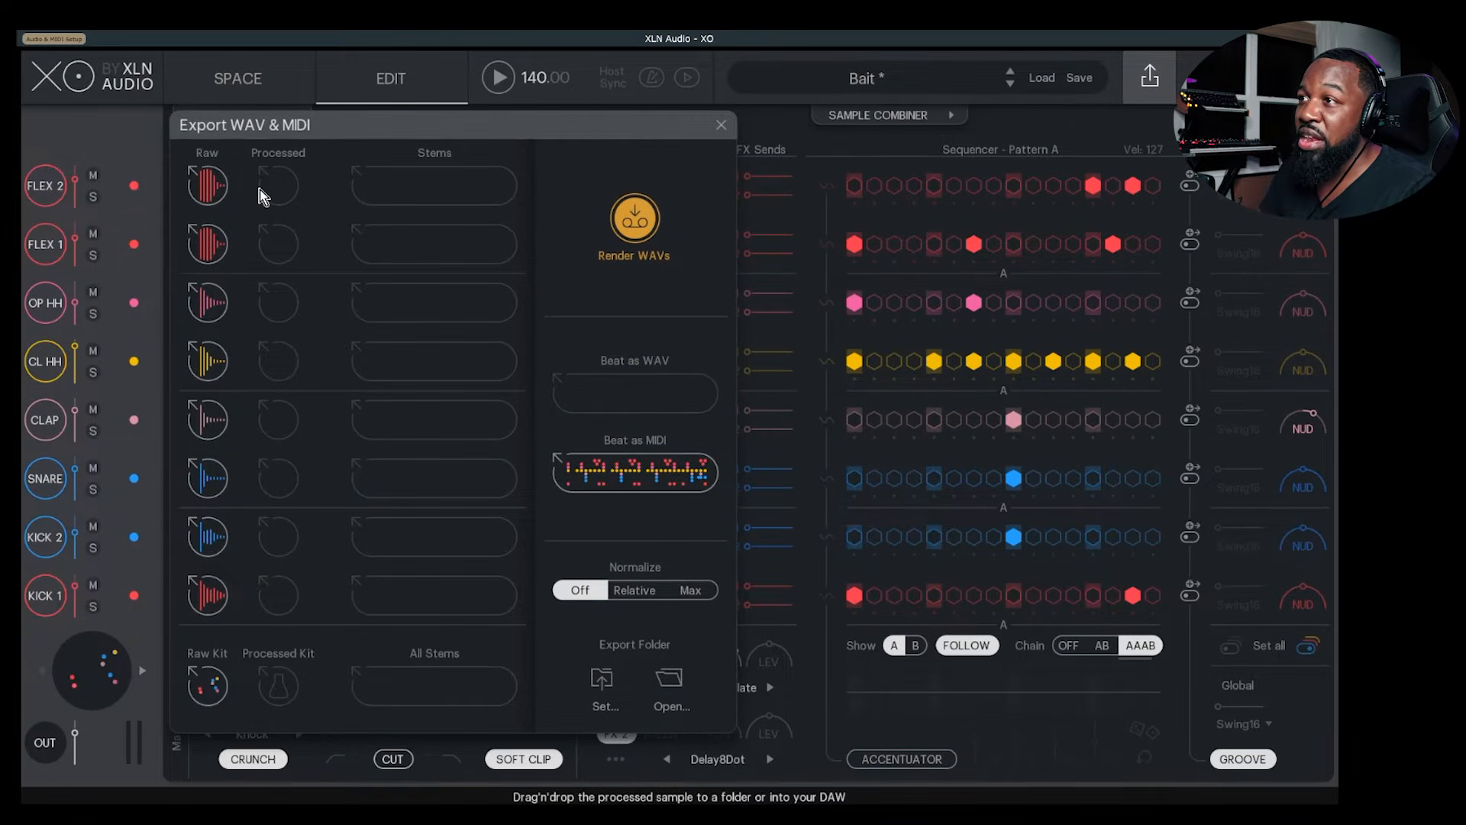
{"action": "left_click", "coordinate": [635, 225]}
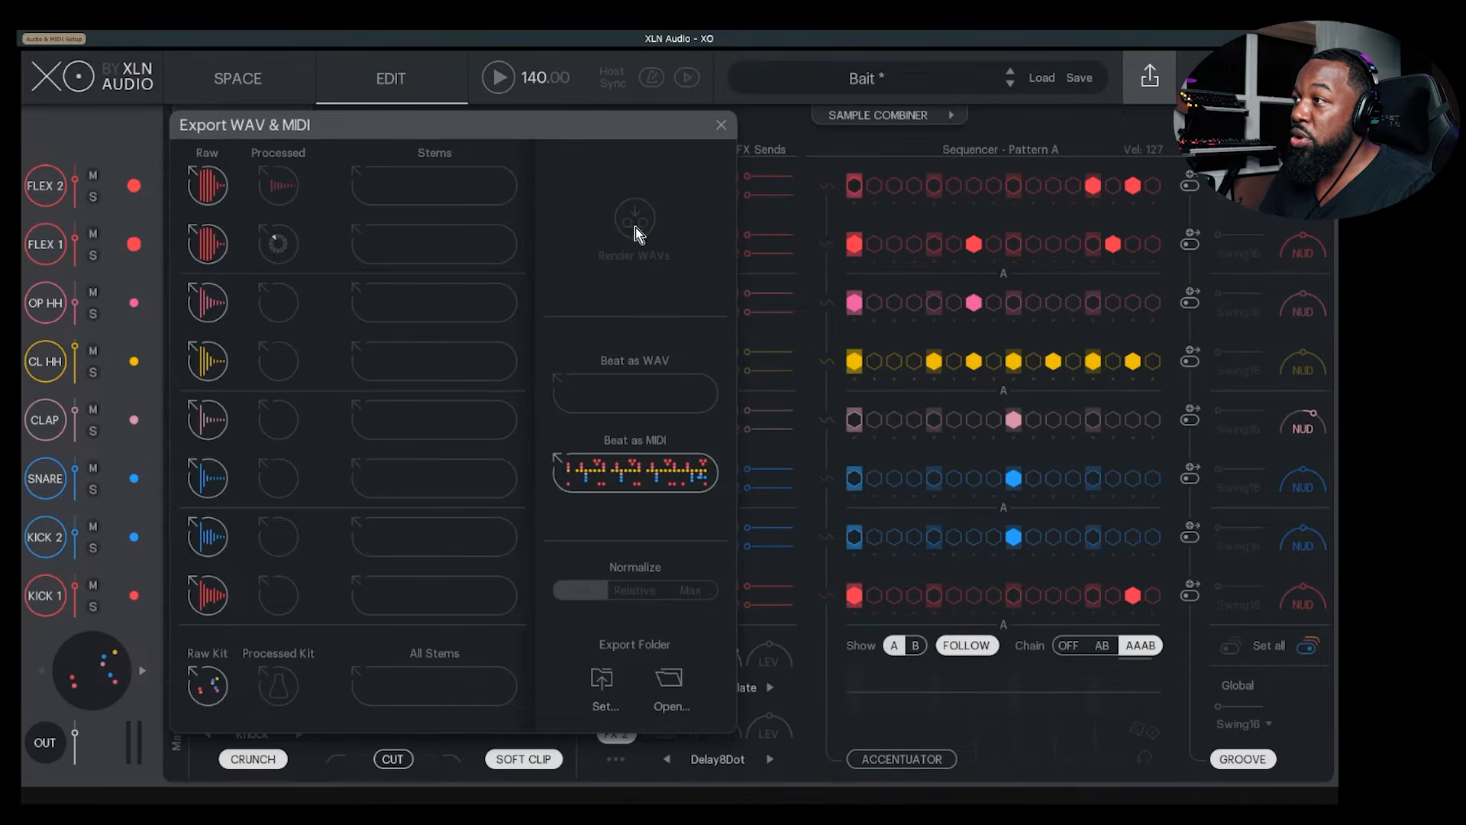